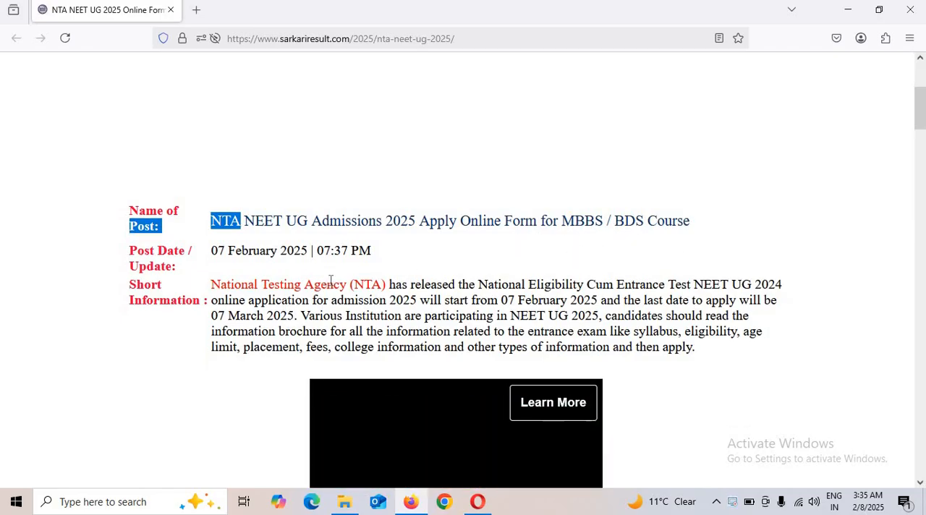
Read the NEET UG 2025 notification's important dates, application fee, eligibility and age limit sections
{"action": "scroll", "coordinate": [327, 283], "scroll_direction": "down", "scroll_amount": 5}
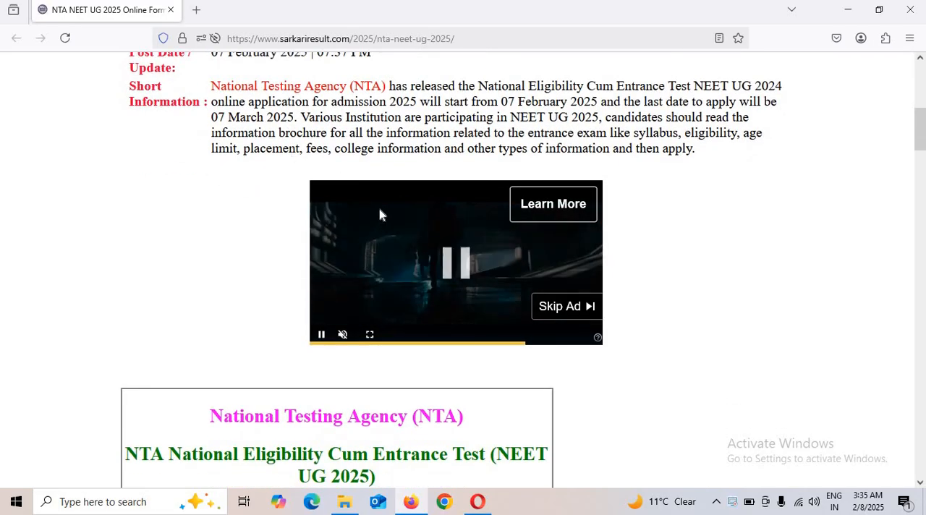
{"action": "scroll", "coordinate": [380, 216], "scroll_direction": "down", "scroll_amount": 3}
{"action": "scroll", "coordinate": [403, 252], "scroll_direction": "down", "scroll_amount": 3}
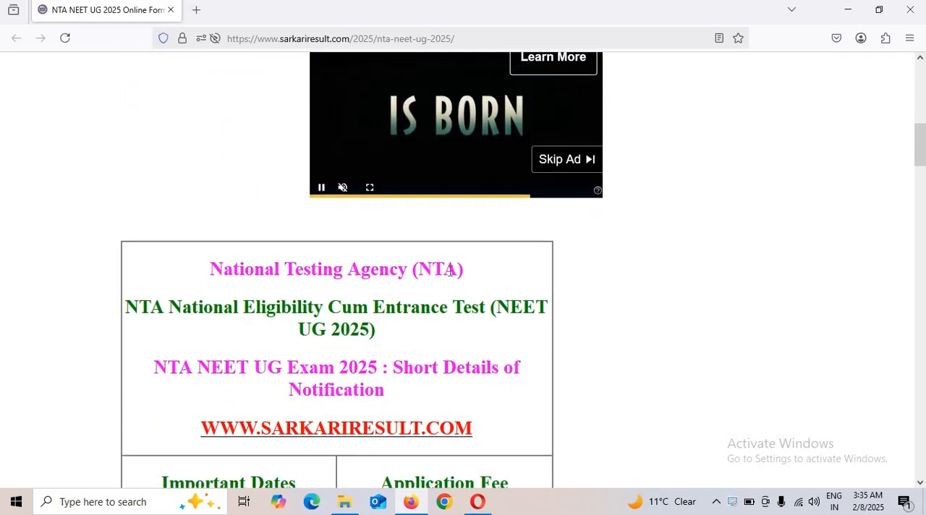
{"action": "left_click_drag", "start_coordinate": [163, 346], "coordinate": [295, 352]}
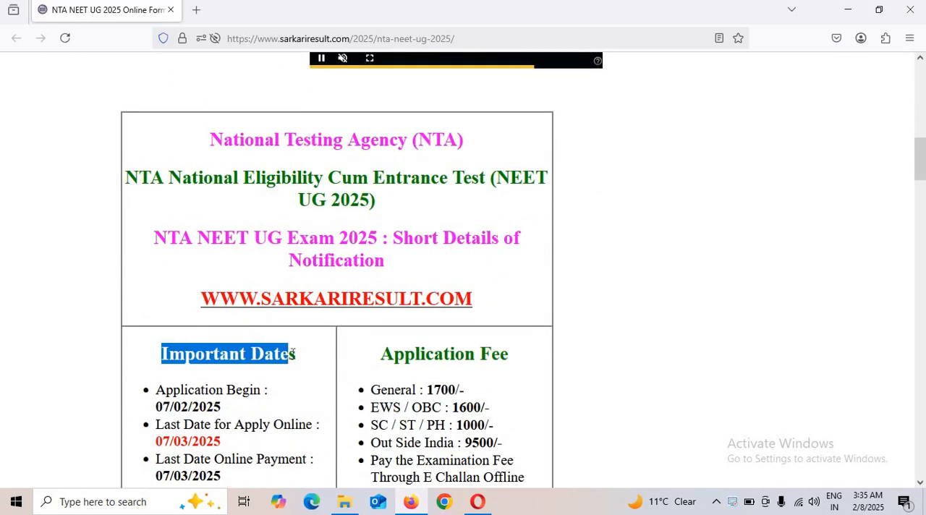
{"action": "left_click_drag", "start_coordinate": [384, 343], "coordinate": [515, 378]}
{"action": "left_click", "coordinate": [487, 395]}
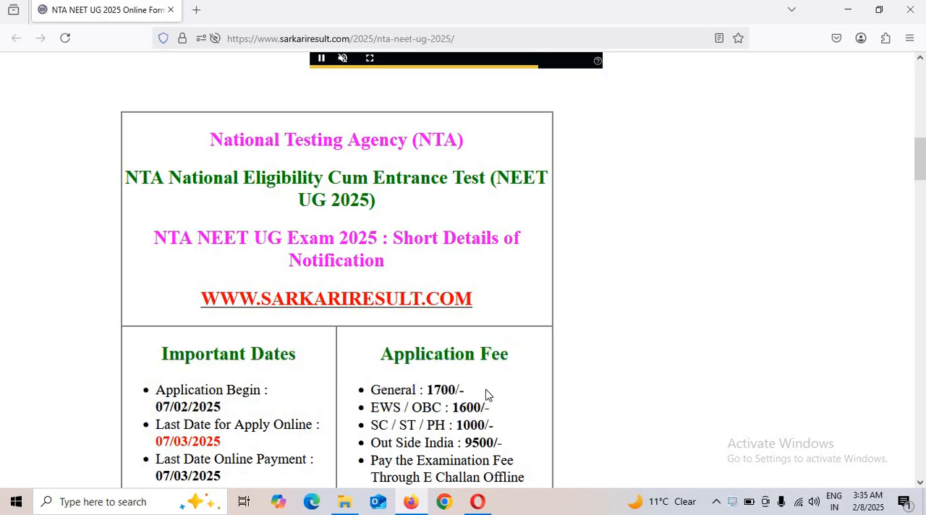
{"action": "scroll", "coordinate": [209, 403], "scroll_direction": "down", "scroll_amount": 3}
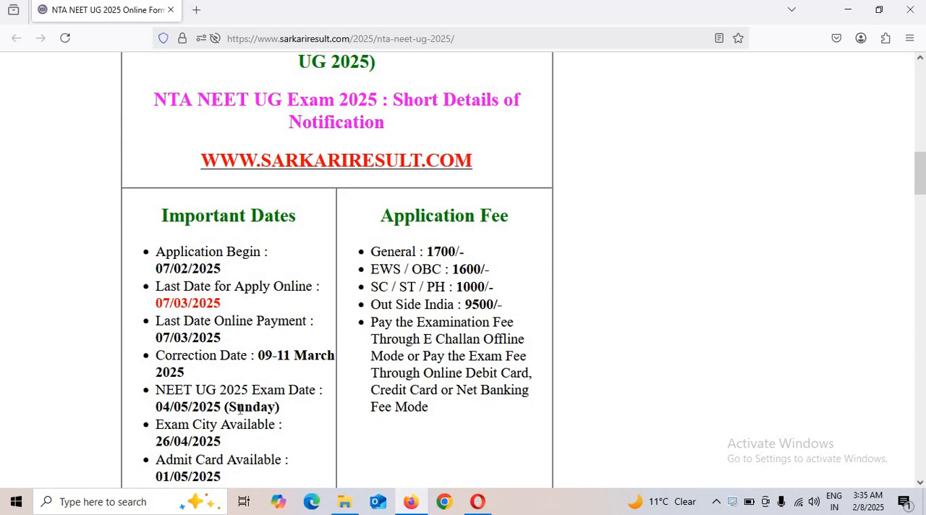
{"action": "scroll", "coordinate": [241, 409], "scroll_direction": "down", "scroll_amount": 2}
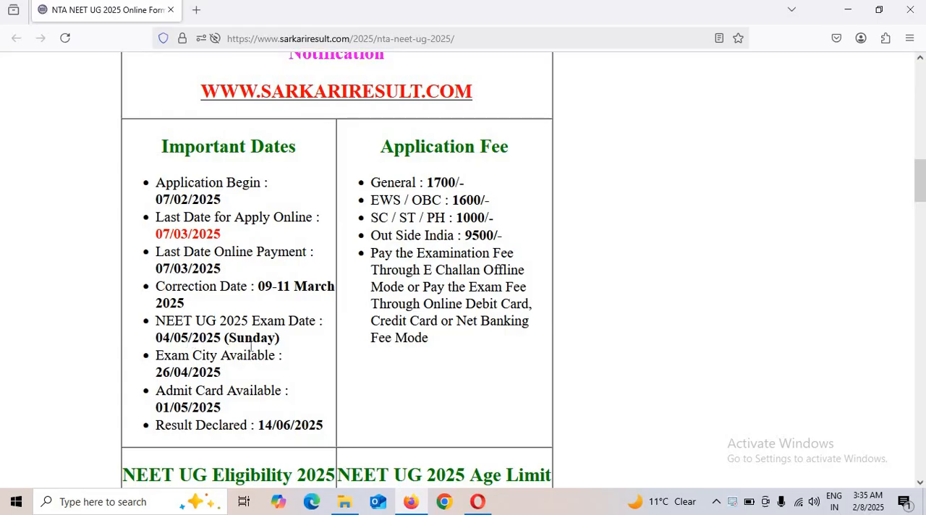
{"action": "scroll", "coordinate": [377, 376], "scroll_direction": "down", "scroll_amount": 4}
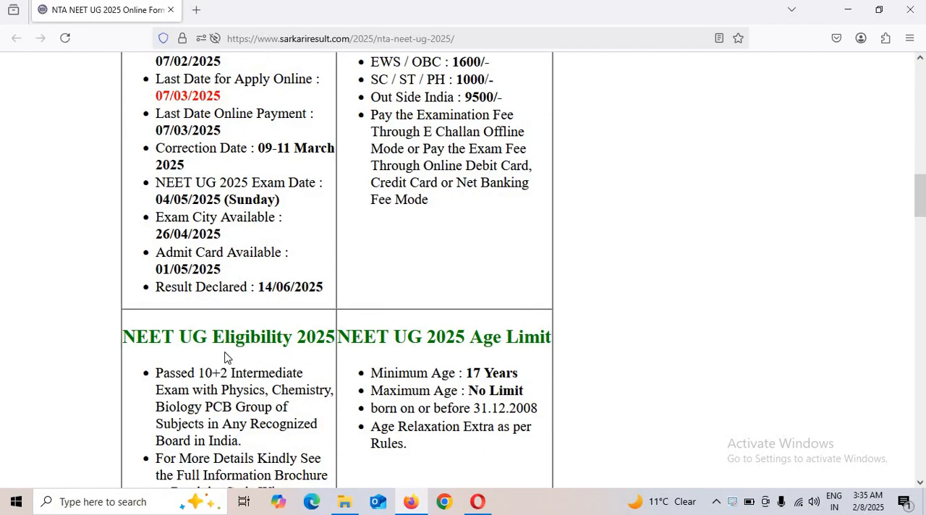
{"action": "scroll", "coordinate": [285, 407], "scroll_direction": "down", "scroll_amount": 4}
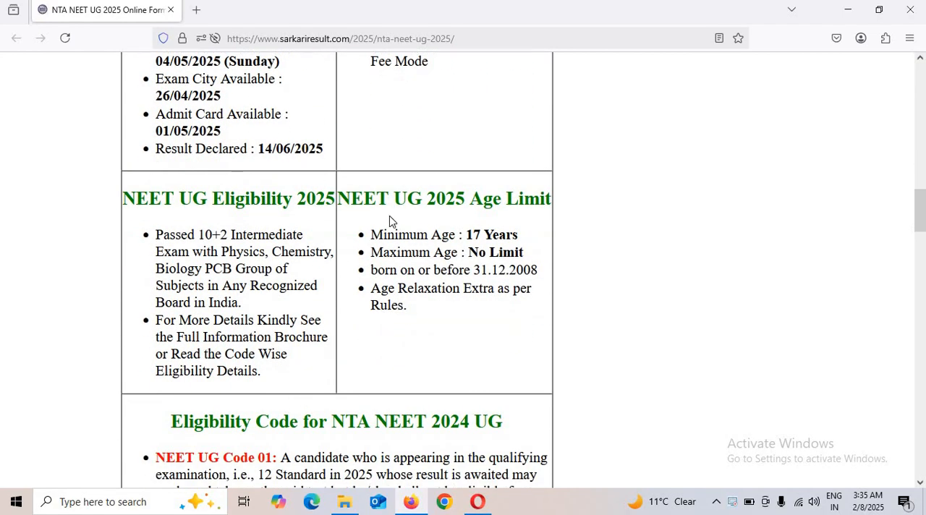
Read the eligibility codes listed for NEET UG on the notification page
{"action": "left_click_drag", "start_coordinate": [384, 225], "coordinate": [458, 288]}
{"action": "left_click", "coordinate": [432, 351]}
{"action": "scroll", "coordinate": [427, 355], "scroll_direction": "down", "scroll_amount": 3}
{"action": "left_click_drag", "start_coordinate": [208, 301], "coordinate": [496, 311]}
{"action": "scroll", "coordinate": [464, 311], "scroll_direction": "down", "scroll_amount": 5}
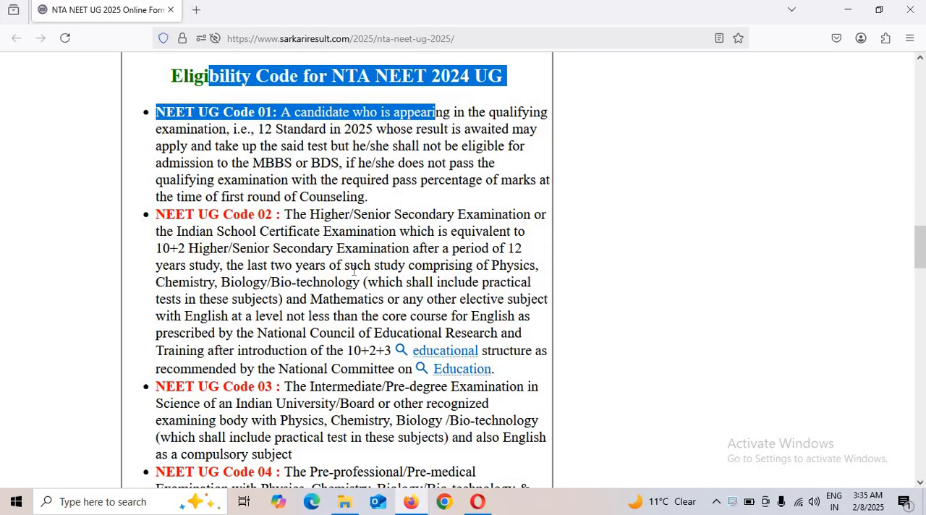
{"action": "scroll", "coordinate": [370, 281], "scroll_direction": "down", "scroll_amount": 3}
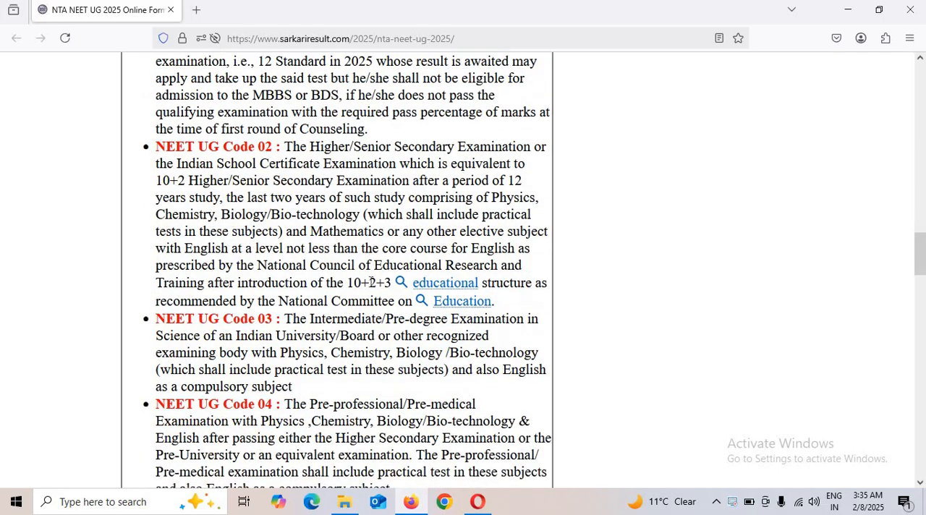
{"action": "scroll", "coordinate": [103, 390], "scroll_direction": "down", "scroll_amount": 2}
{"action": "scroll", "coordinate": [252, 360], "scroll_direction": "down", "scroll_amount": 5}
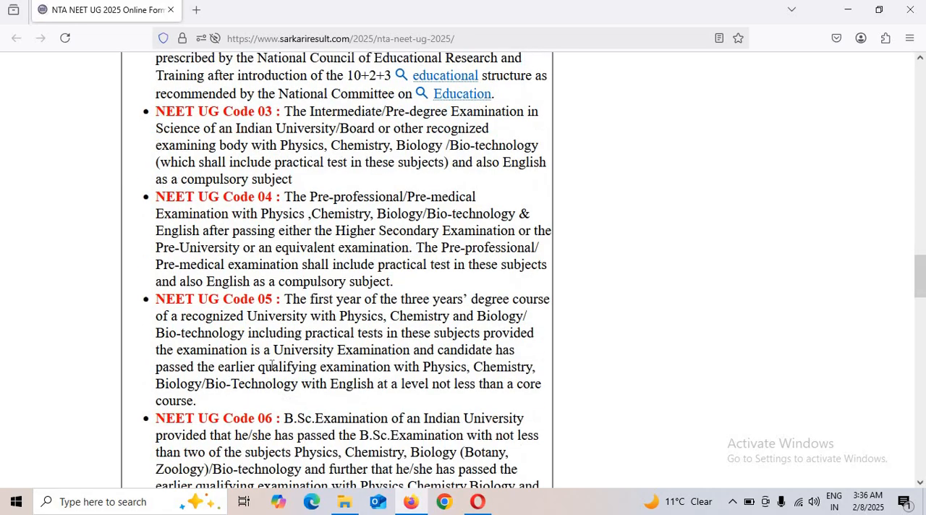
{"action": "scroll", "coordinate": [317, 335], "scroll_direction": "down", "scroll_amount": 2}
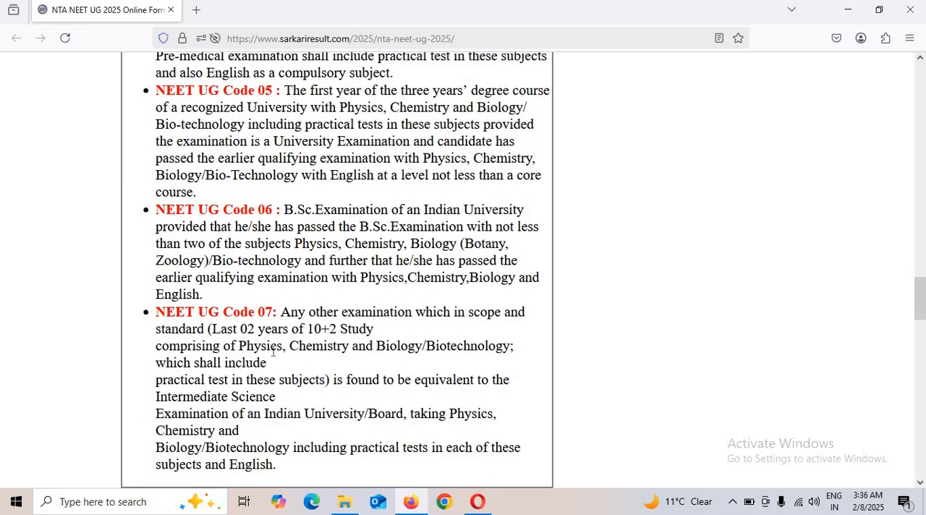
{"action": "scroll", "coordinate": [273, 352], "scroll_direction": "down", "scroll_amount": 7}
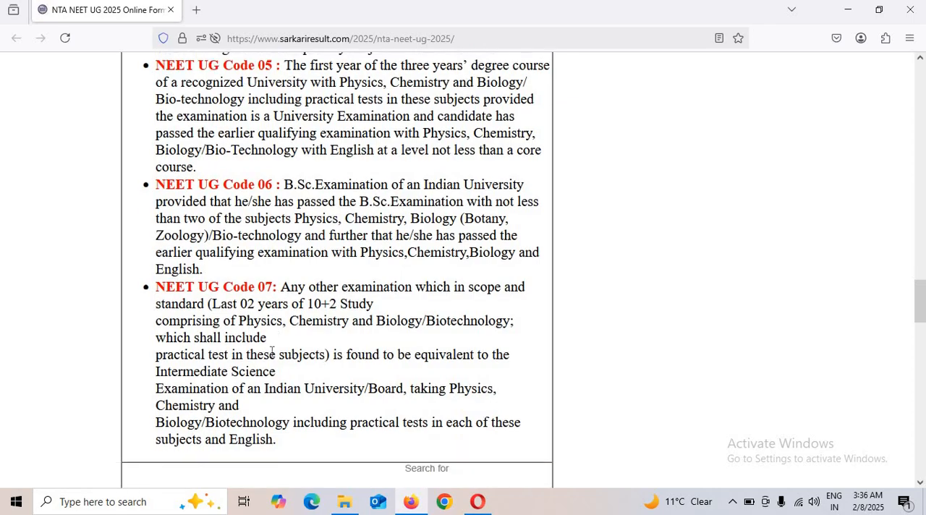
{"action": "scroll", "coordinate": [284, 392], "scroll_direction": "down", "scroll_amount": 4}
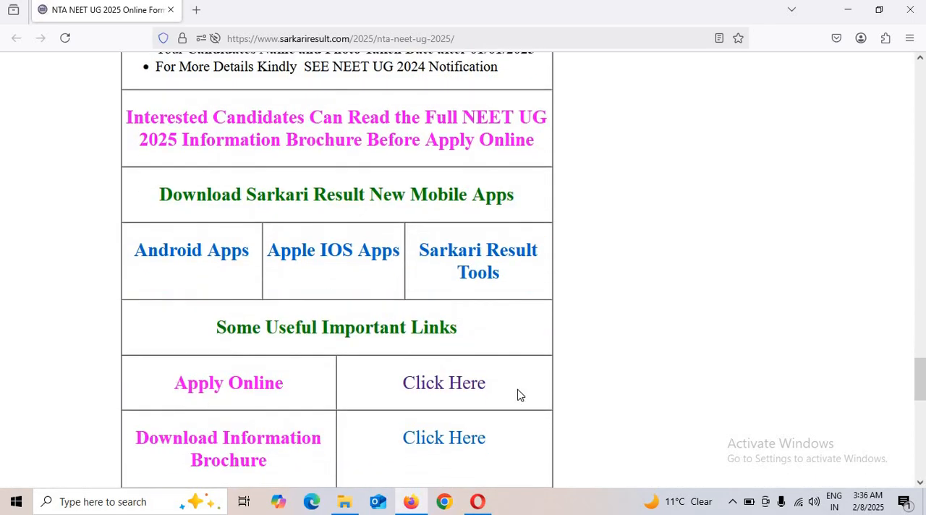
Open the Apply Online link from the useful links table in a new tab
{"action": "left_click", "coordinate": [433, 391]}
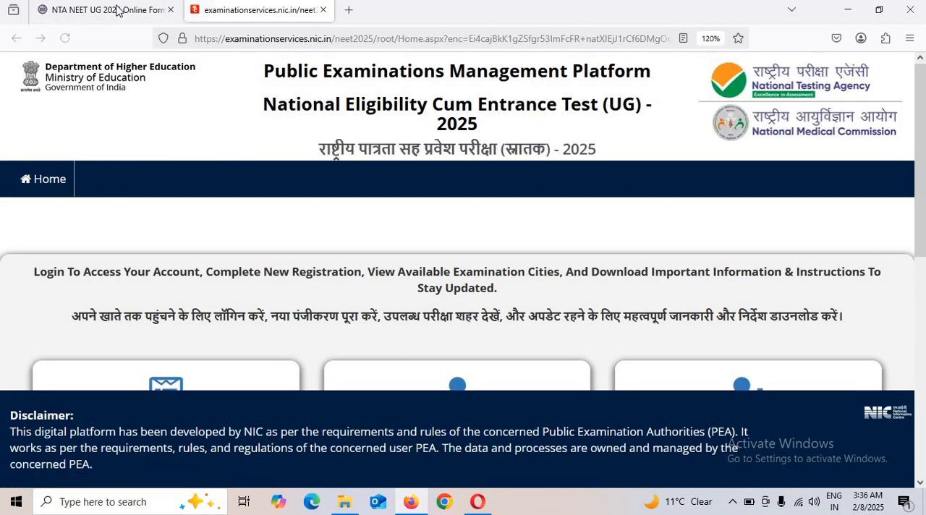
{"action": "mouse_move", "coordinate": [116, 11]}
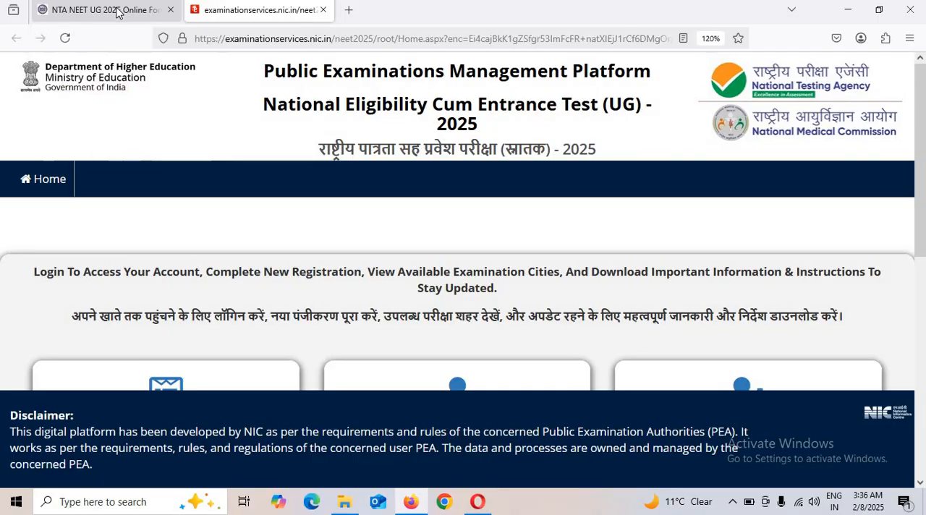
{"action": "left_click", "coordinate": [116, 11]}
{"action": "scroll", "coordinate": [211, 354], "scroll_direction": "down", "scroll_amount": 2}
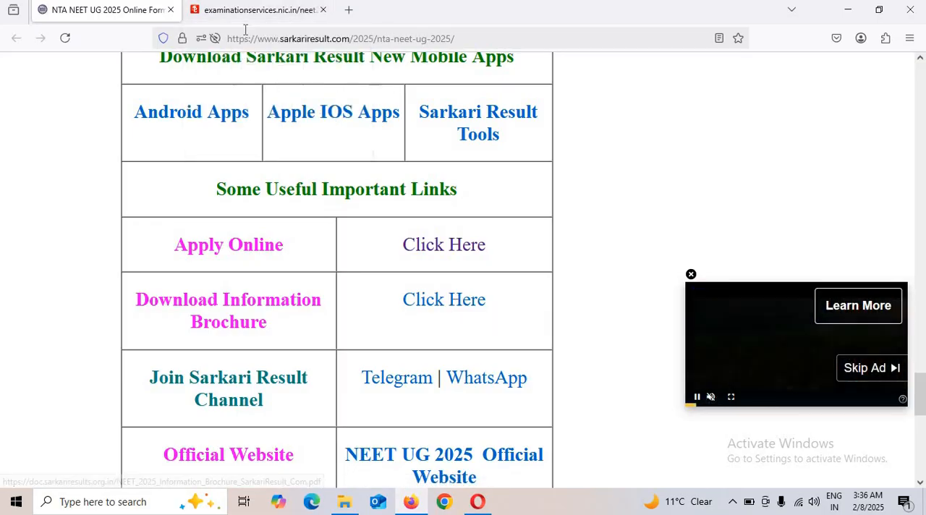
{"action": "left_click", "coordinate": [261, 10]}
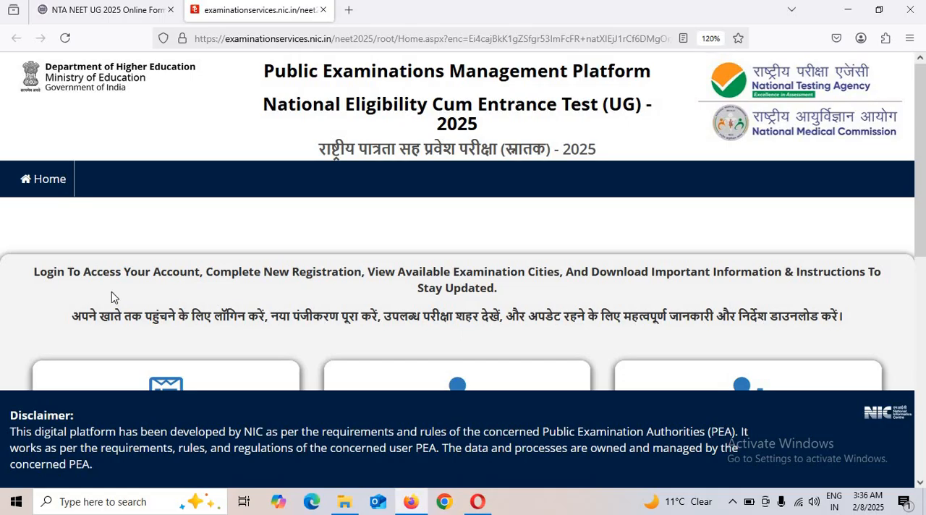
Start a new registration from the Register your Profile section of the examination portal
{"action": "scroll", "coordinate": [207, 234], "scroll_direction": "down", "scroll_amount": 2}
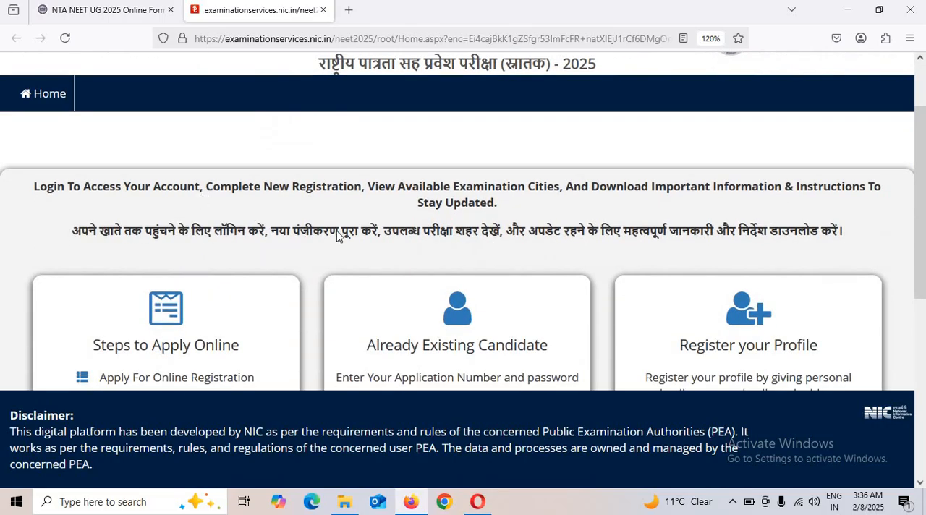
{"action": "scroll", "coordinate": [337, 234], "scroll_direction": "down", "scroll_amount": 4}
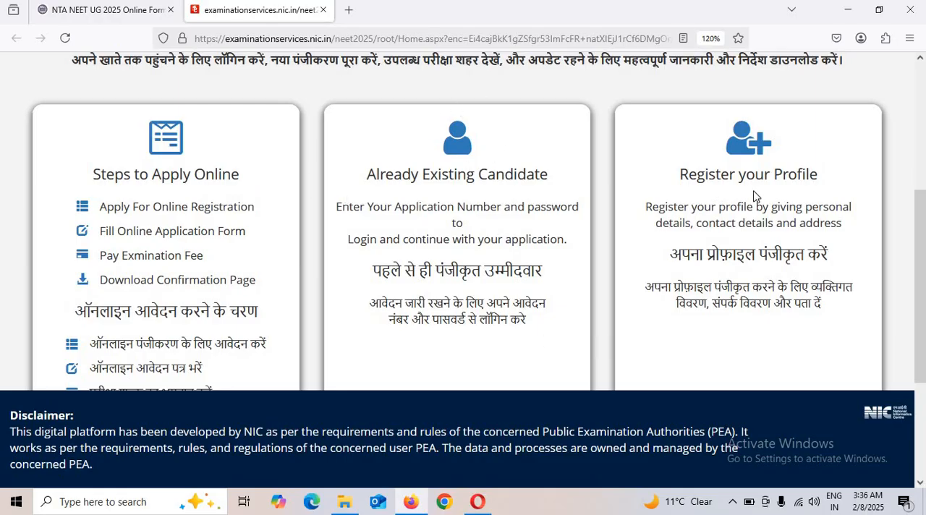
{"action": "scroll", "coordinate": [706, 218], "scroll_direction": "down", "scroll_amount": 2}
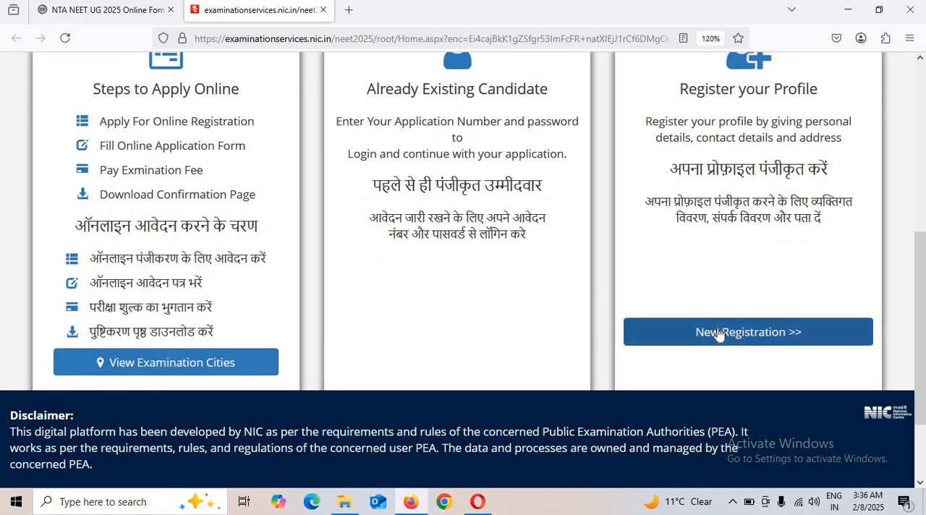
{"action": "left_click", "coordinate": [743, 347]}
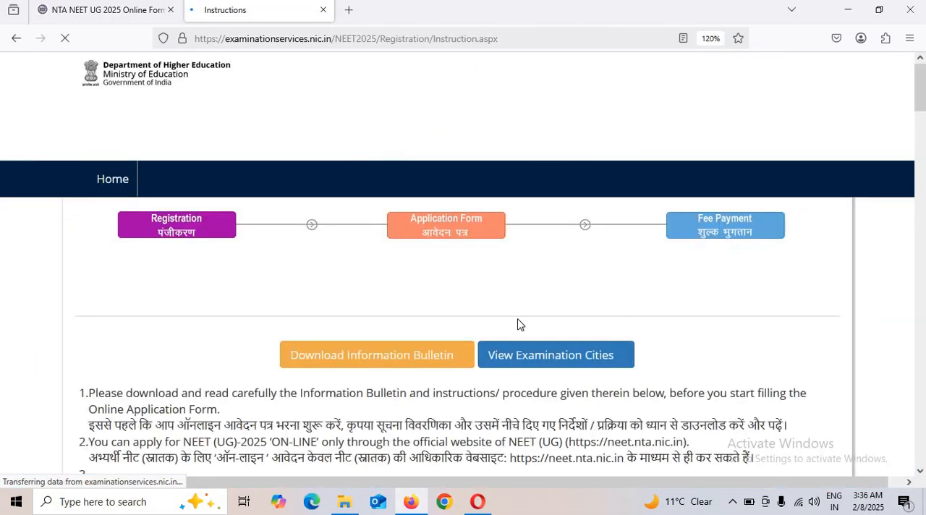
Go through the application instructions, accept the consent declaration and proceed to the application form
{"action": "scroll", "coordinate": [497, 323], "scroll_direction": "down", "scroll_amount": 3}
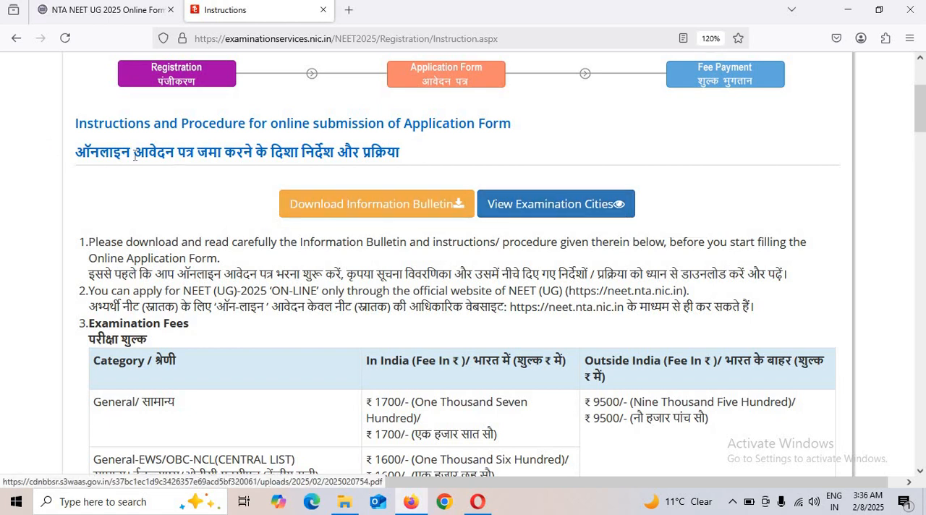
{"action": "left_click_drag", "start_coordinate": [77, 153], "coordinate": [422, 153]}
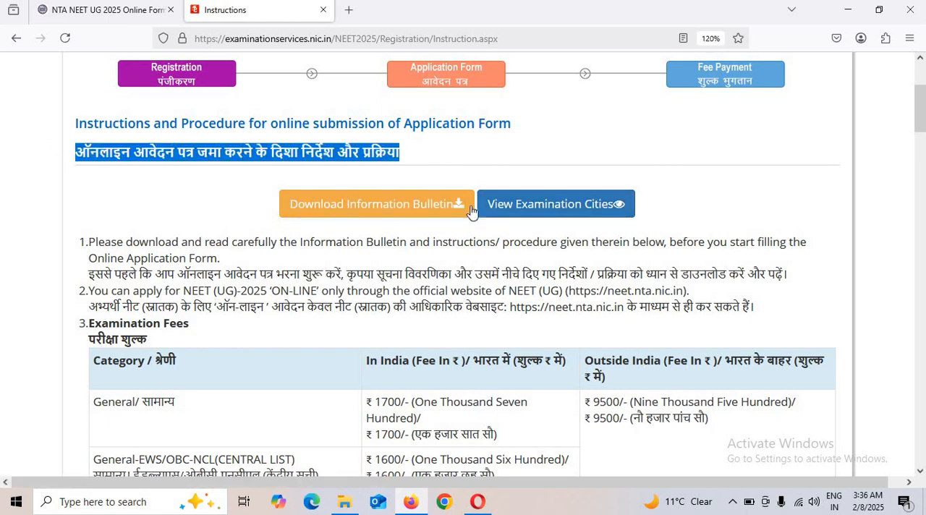
{"action": "scroll", "coordinate": [469, 264], "scroll_direction": "down", "scroll_amount": 2}
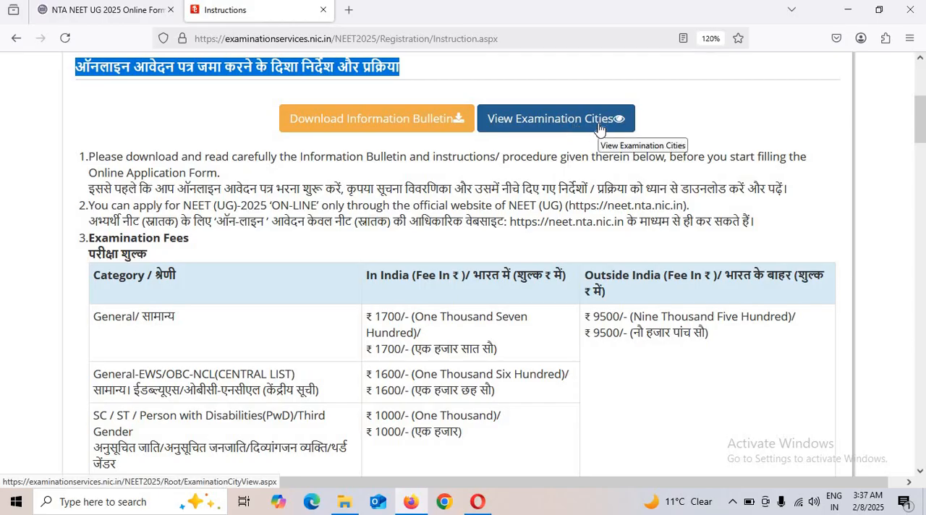
{"action": "scroll", "coordinate": [464, 224], "scroll_direction": "down", "scroll_amount": 4}
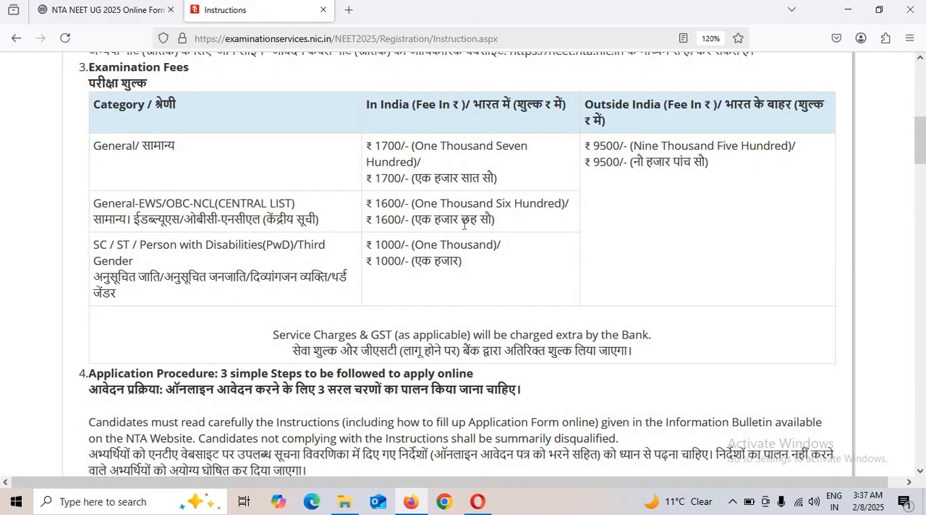
{"action": "scroll", "coordinate": [483, 211], "scroll_direction": "down", "scroll_amount": 20}
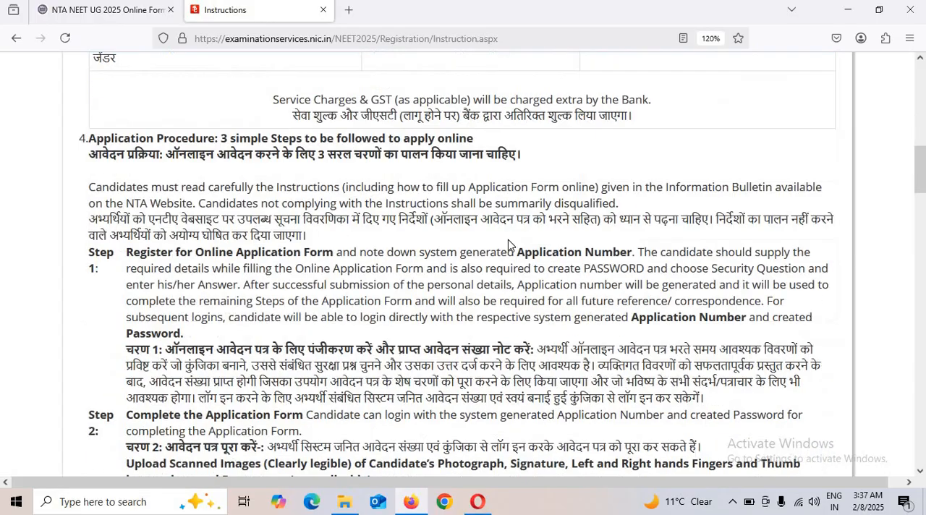
{"action": "scroll", "coordinate": [465, 296], "scroll_direction": "down", "scroll_amount": 20}
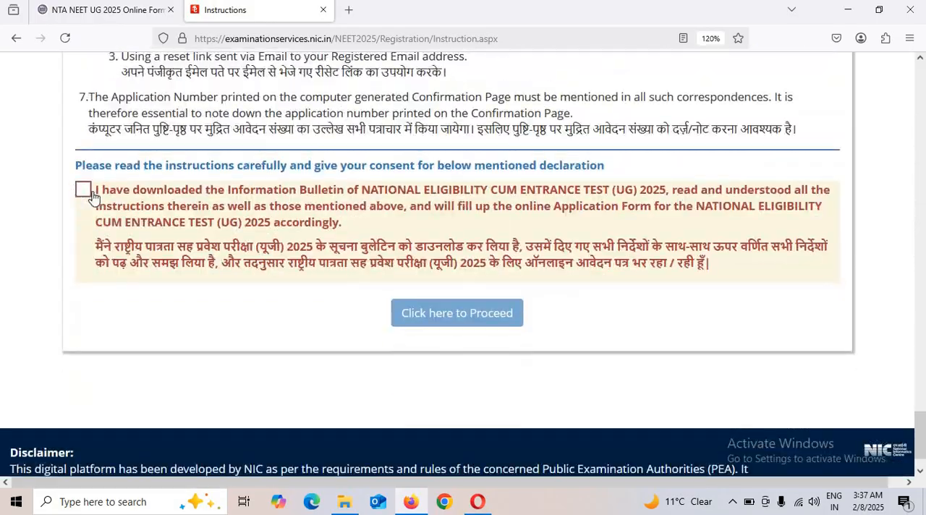
{"action": "left_click", "coordinate": [83, 190]}
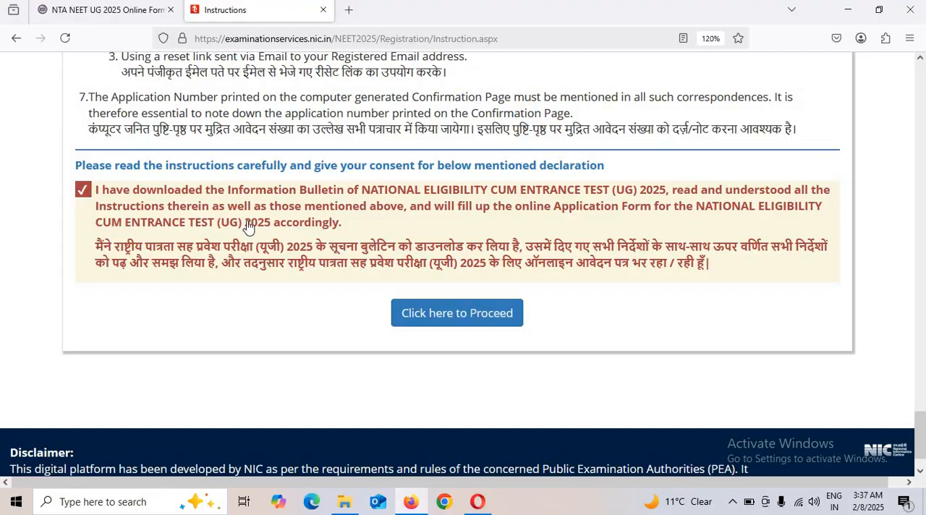
{"action": "left_click", "coordinate": [477, 326]}
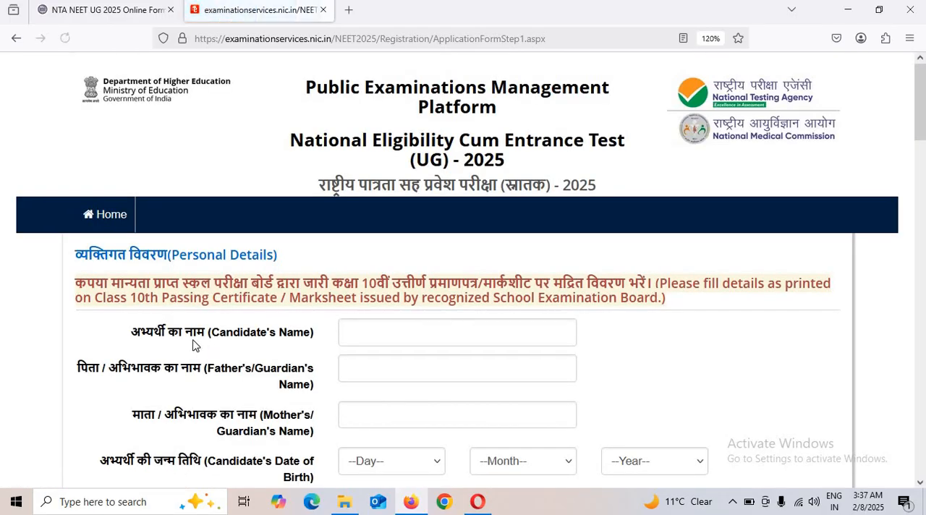
Review the Personal Details section and its instructions on the registration form
{"action": "scroll", "coordinate": [439, 294], "scroll_direction": "down", "scroll_amount": 2}
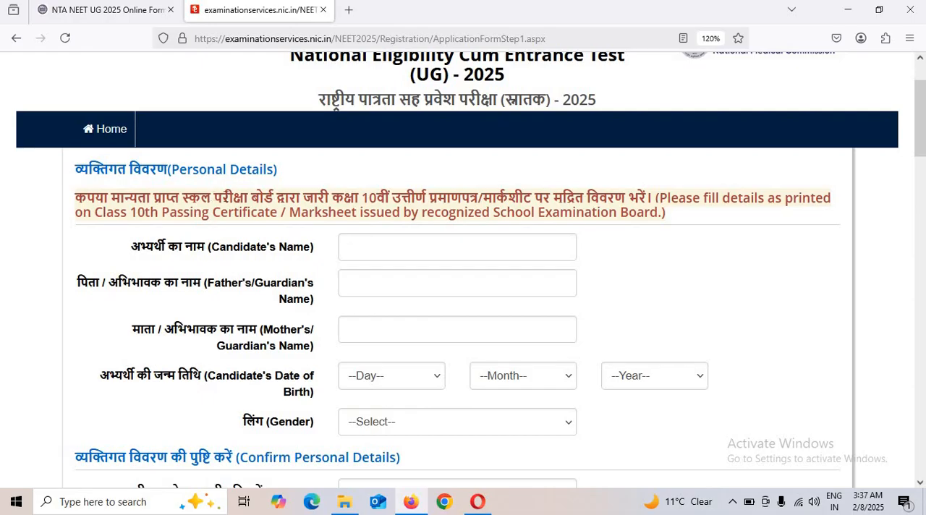
{"action": "left_click_drag", "start_coordinate": [210, 198], "coordinate": [712, 201]}
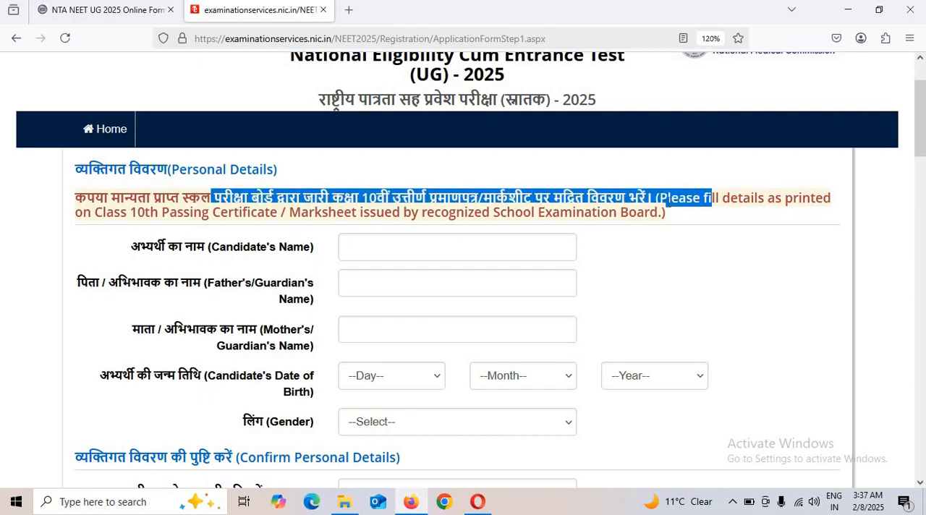
{"action": "left_click", "coordinate": [511, 197]}
{"action": "left_click_drag", "start_coordinate": [67, 206], "coordinate": [674, 202]}
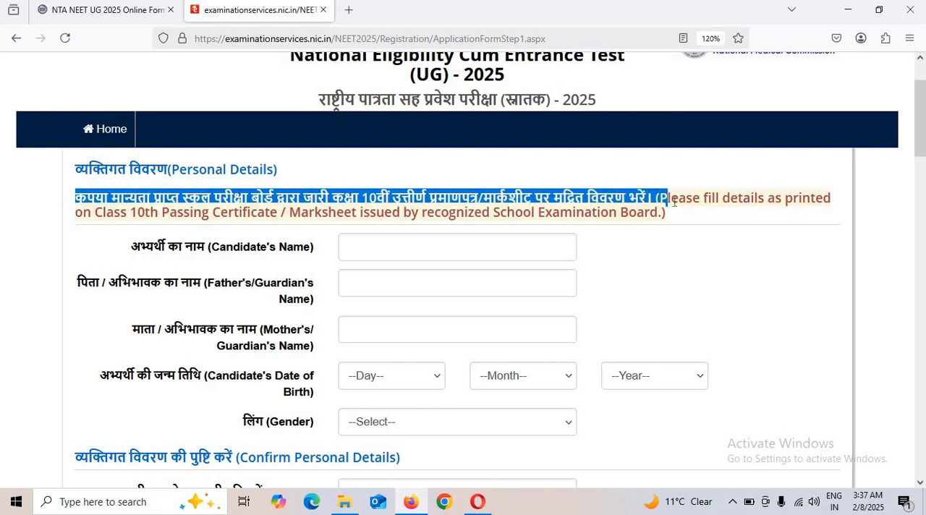
{"action": "left_click", "coordinate": [553, 215]}
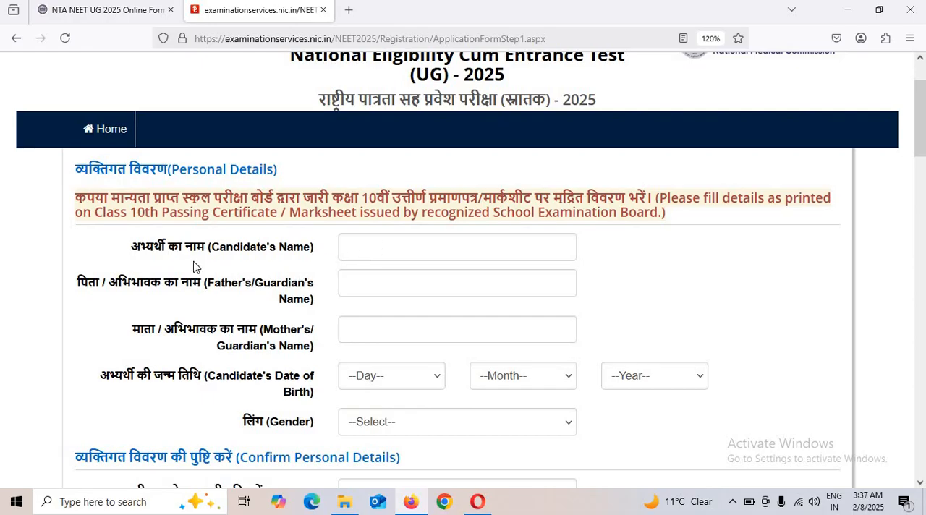
{"action": "left_click_drag", "start_coordinate": [209, 250], "coordinate": [467, 249]}
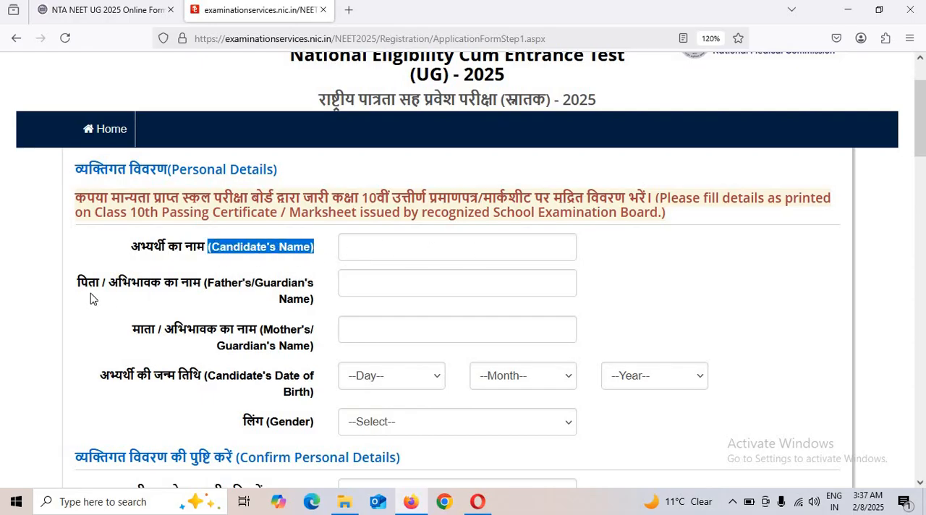
Examine the Father's/Guardian's Name and Mother's/Guardian's Name fields and their guidance notes
{"action": "left_click_drag", "start_coordinate": [100, 283], "coordinate": [408, 277]}
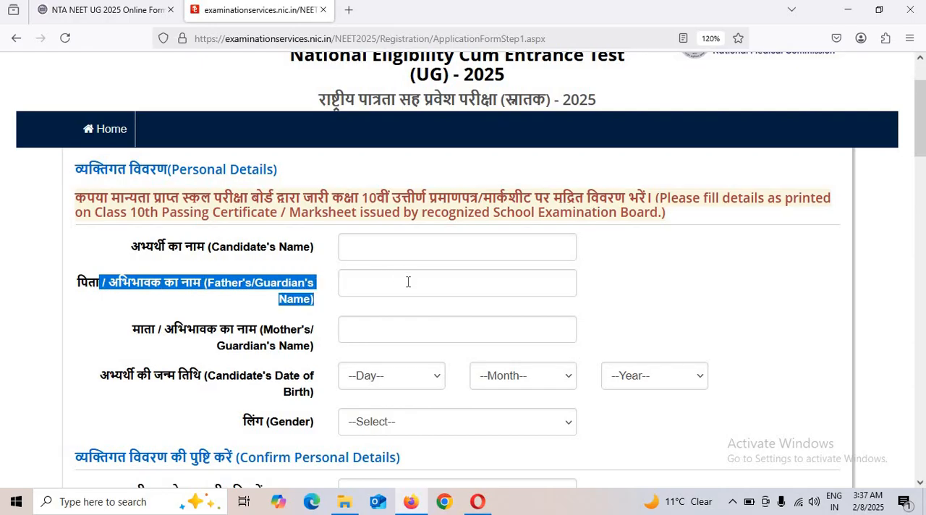
{"action": "left_click", "coordinate": [388, 286]}
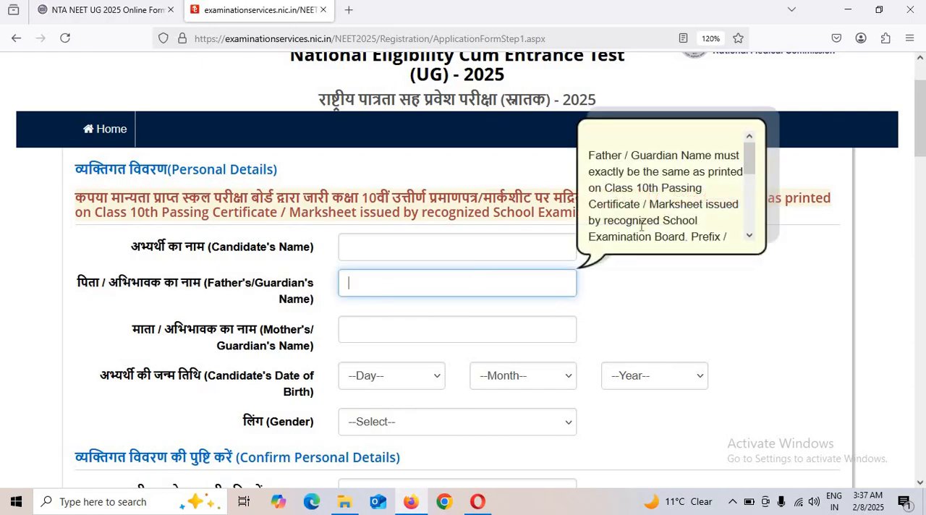
{"action": "left_click_drag", "start_coordinate": [143, 332], "coordinate": [178, 338]}
{"action": "left_click", "coordinate": [151, 338]}
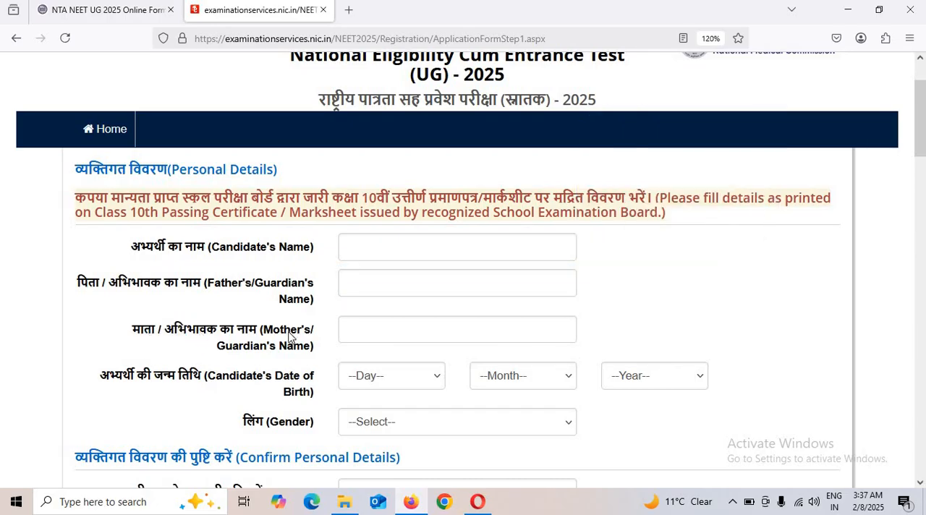
{"action": "left_click", "coordinate": [379, 329]}
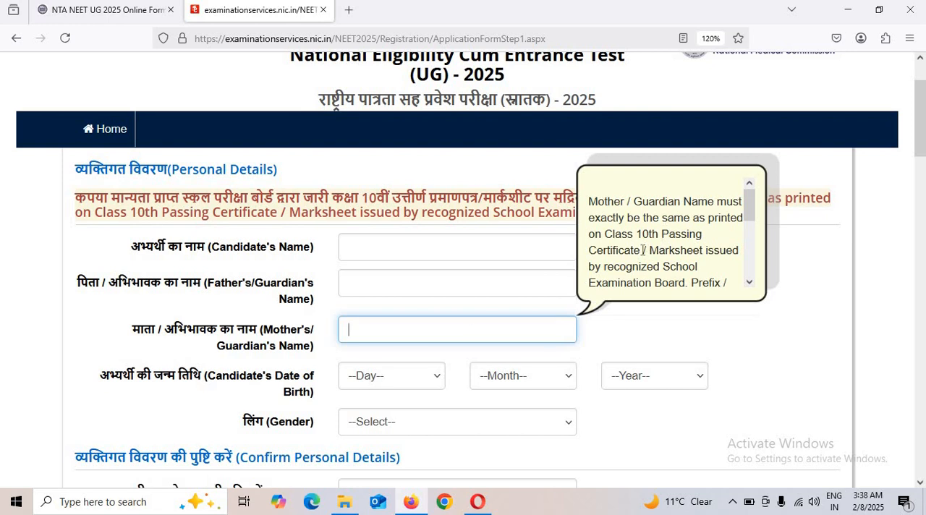
Set the candidate's date of birth to 01 January (01) 2006
{"action": "left_click", "coordinate": [354, 387]}
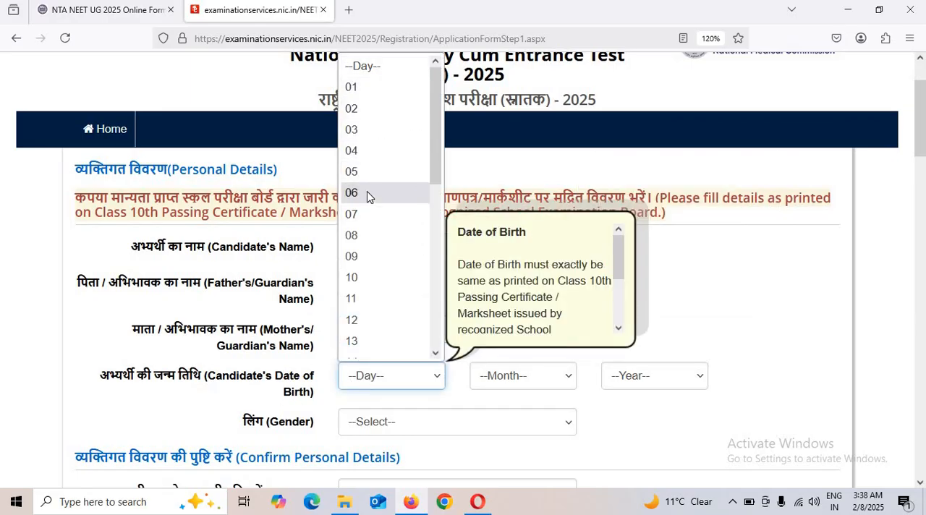
{"action": "left_click", "coordinate": [354, 87]}
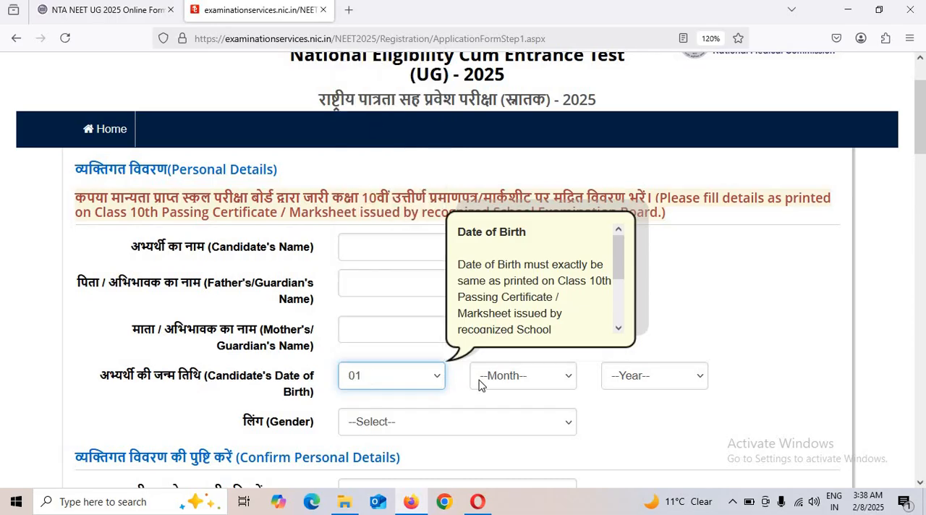
{"action": "left_click", "coordinate": [499, 376]}
{"action": "left_click", "coordinate": [521, 115]}
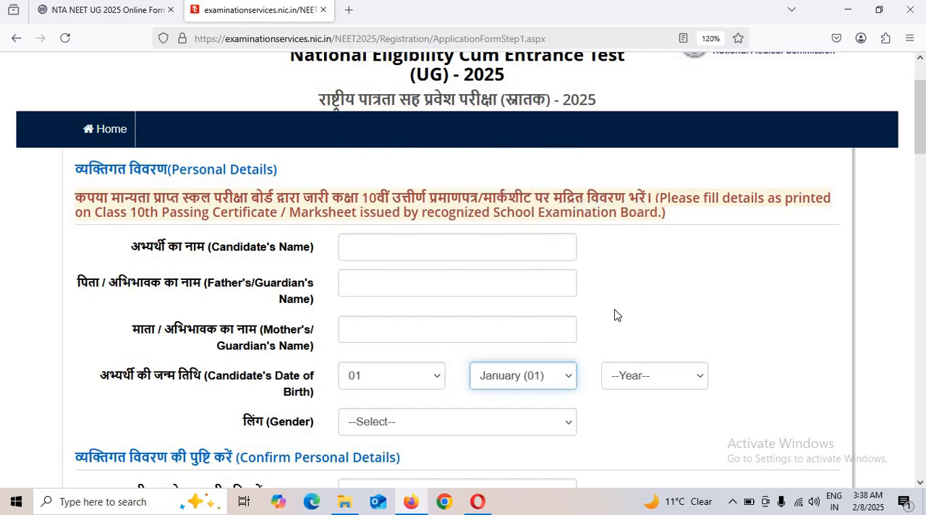
{"action": "left_click", "coordinate": [654, 381]}
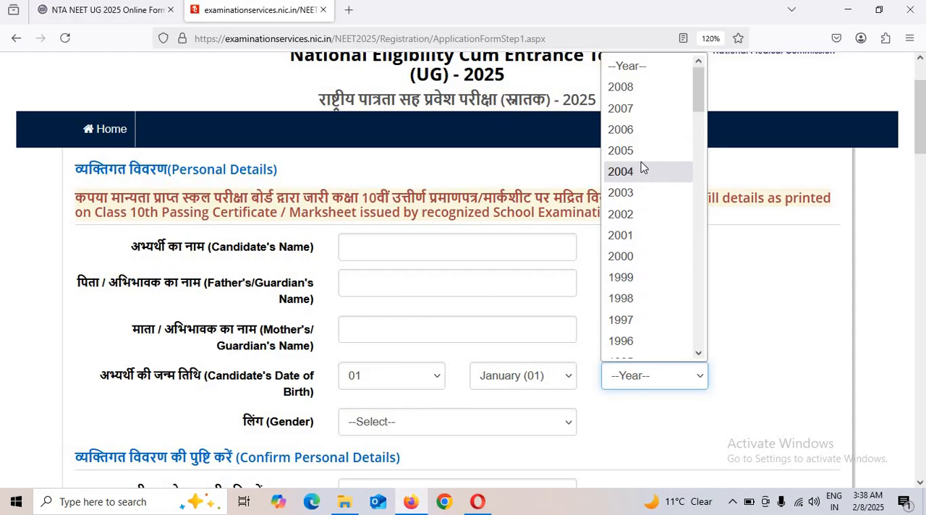
{"action": "left_click", "coordinate": [640, 136]}
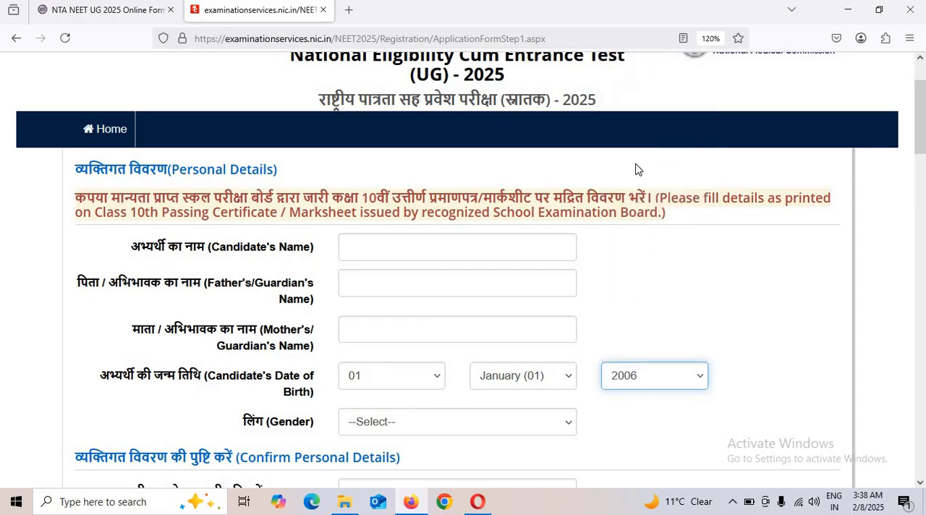
Select Male as the candidate's gender
{"action": "scroll", "coordinate": [600, 357], "scroll_direction": "down", "scroll_amount": 2}
{"action": "left_click", "coordinate": [395, 337]}
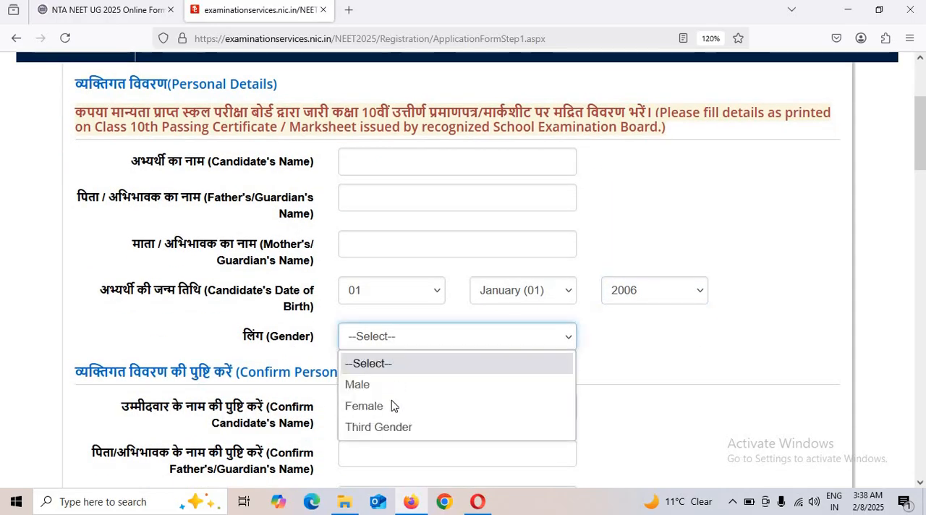
{"action": "left_click", "coordinate": [380, 395]}
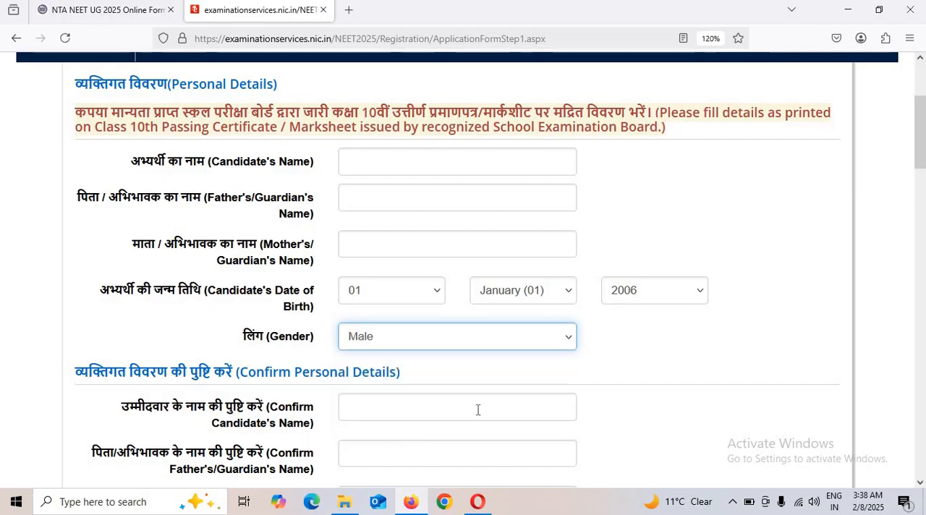
Review the Confirm Personal Details fields for the parents' names and the candidate's date of birth
{"action": "scroll", "coordinate": [491, 395], "scroll_direction": "down", "scroll_amount": 4}
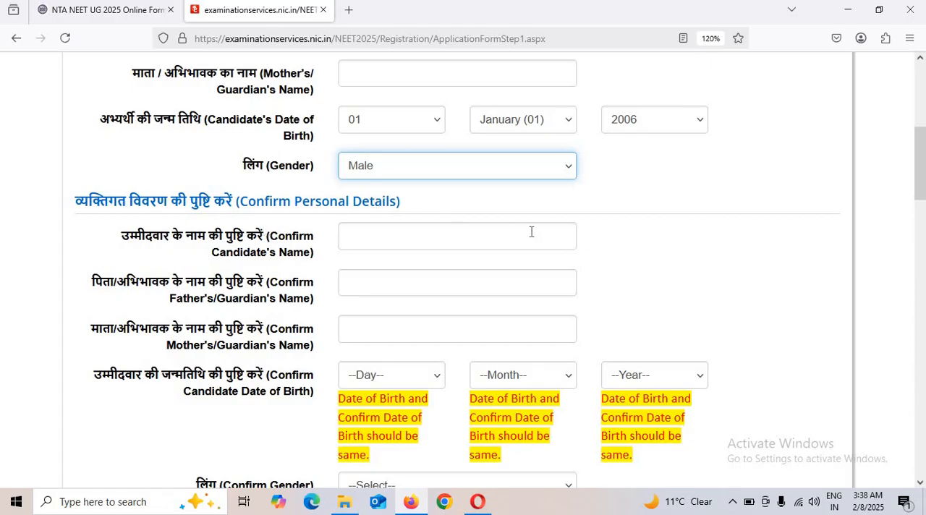
{"action": "left_click", "coordinate": [344, 280]}
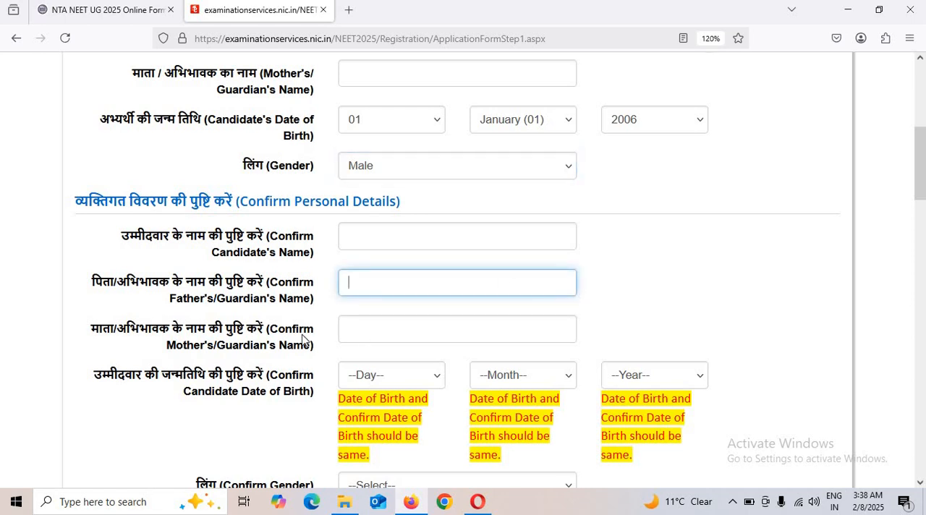
{"action": "left_click_drag", "start_coordinate": [102, 334], "coordinate": [369, 332]}
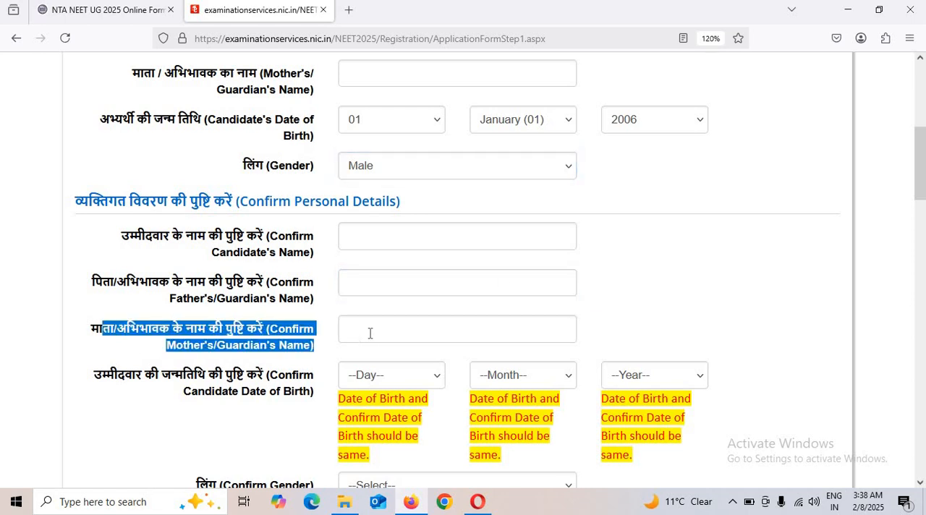
{"action": "left_click", "coordinate": [443, 331]}
{"action": "left_click", "coordinate": [394, 385]}
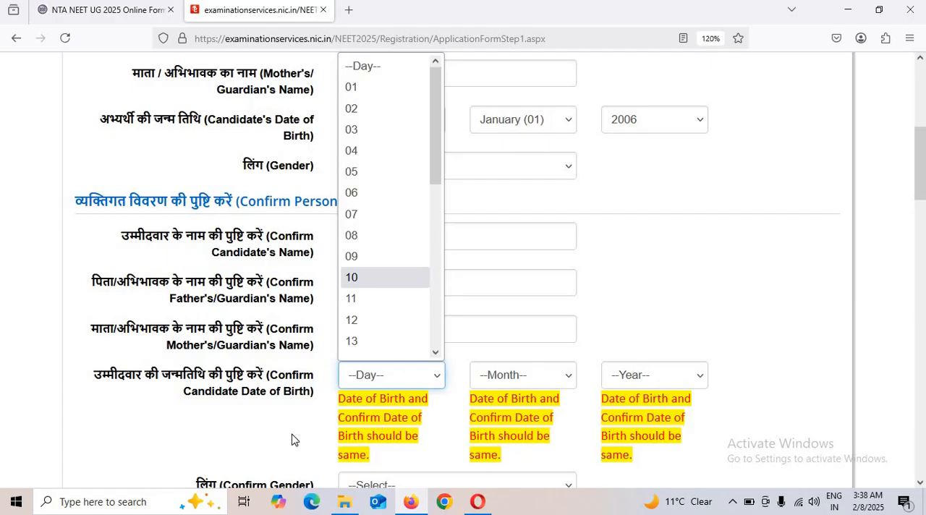
{"action": "left_click", "coordinate": [202, 404]}
Inspect the Confirm Gender options and the Present Address heading without choosing anything
{"action": "scroll", "coordinate": [234, 413], "scroll_direction": "down", "scroll_amount": 5}
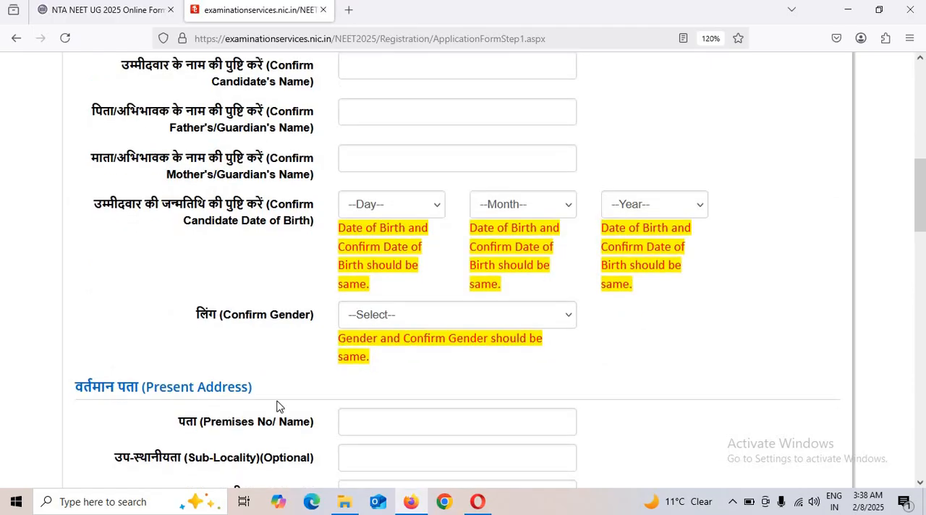
{"action": "left_click", "coordinate": [397, 318]}
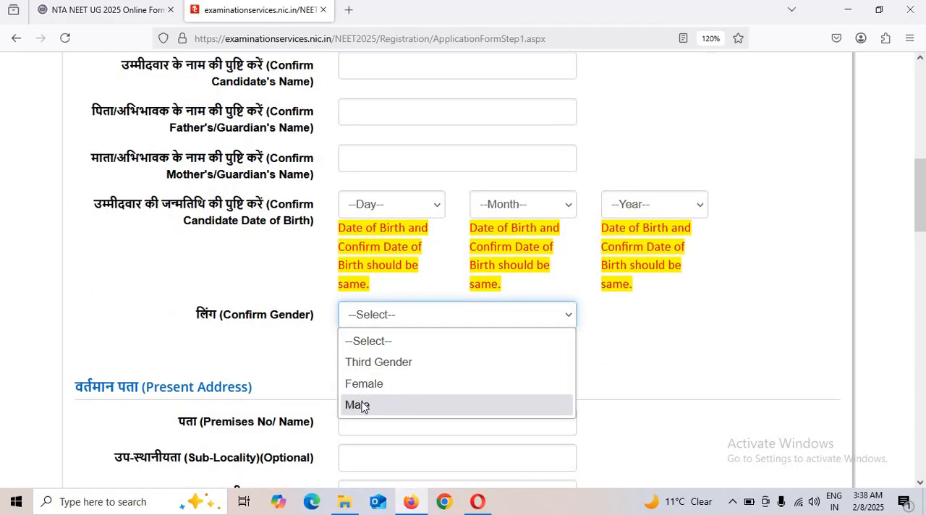
{"action": "left_click", "coordinate": [312, 380]}
{"action": "scroll", "coordinate": [343, 389], "scroll_direction": "down", "scroll_amount": 3}
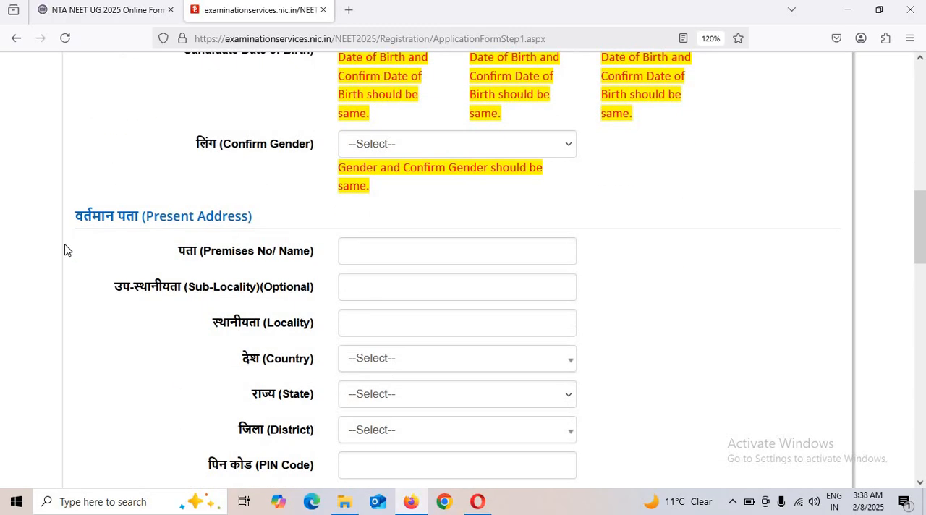
{"action": "left_click_drag", "start_coordinate": [68, 224], "coordinate": [272, 224]}
{"action": "left_click", "coordinate": [293, 223]}
{"action": "scroll", "coordinate": [345, 144], "scroll_direction": "up", "scroll_amount": 4}
{"action": "scroll", "coordinate": [366, 275], "scroll_direction": "down", "scroll_amount": 3}
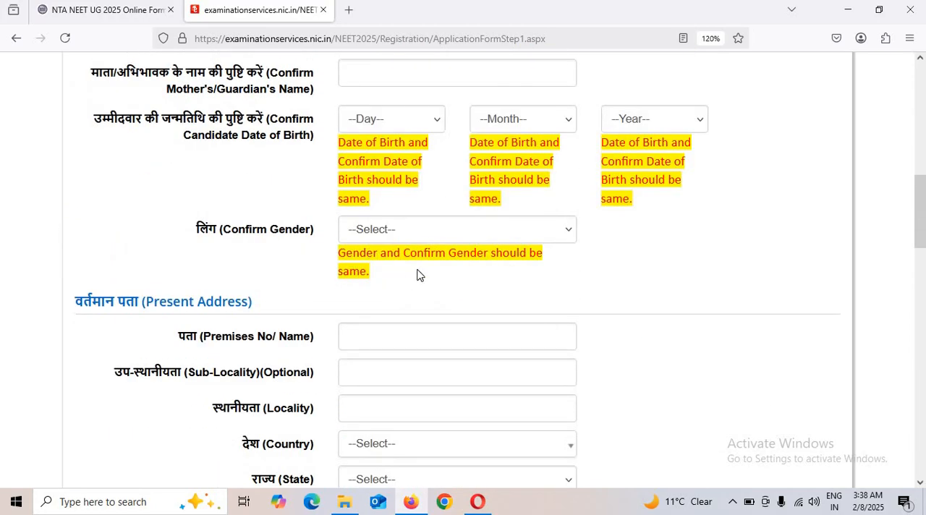
{"action": "left_click", "coordinate": [433, 235]}
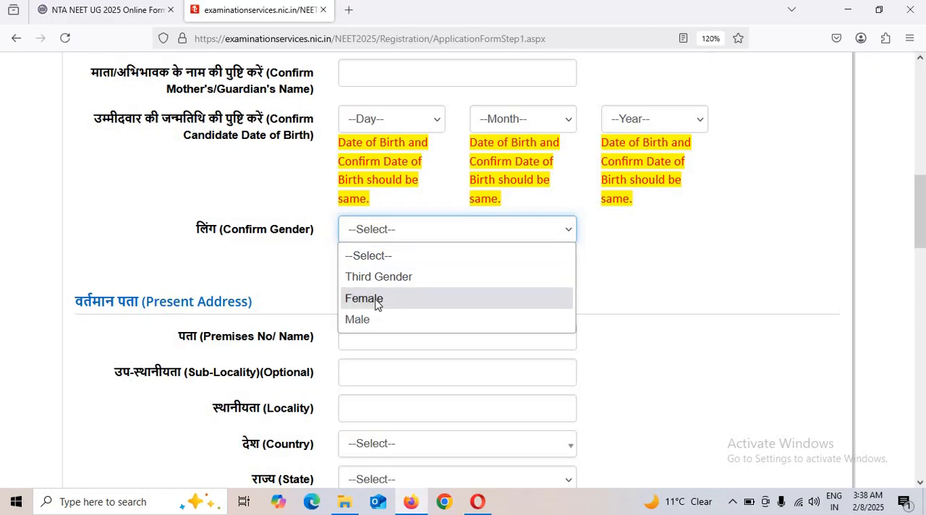
{"action": "left_click", "coordinate": [116, 285]}
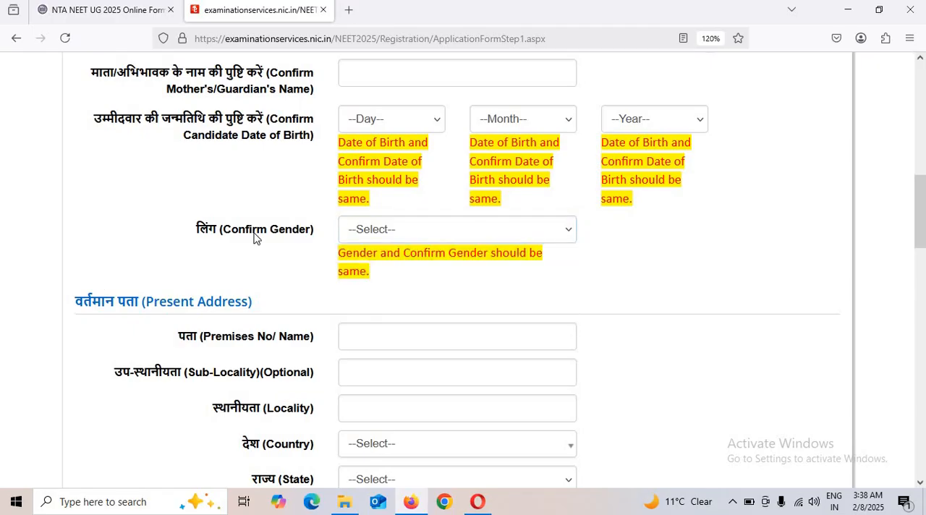
{"action": "scroll", "coordinate": [325, 237], "scroll_direction": "up", "scroll_amount": 3}
{"action": "left_click", "coordinate": [409, 235]}
{"action": "scroll", "coordinate": [351, 301], "scroll_direction": "down", "scroll_amount": 5}
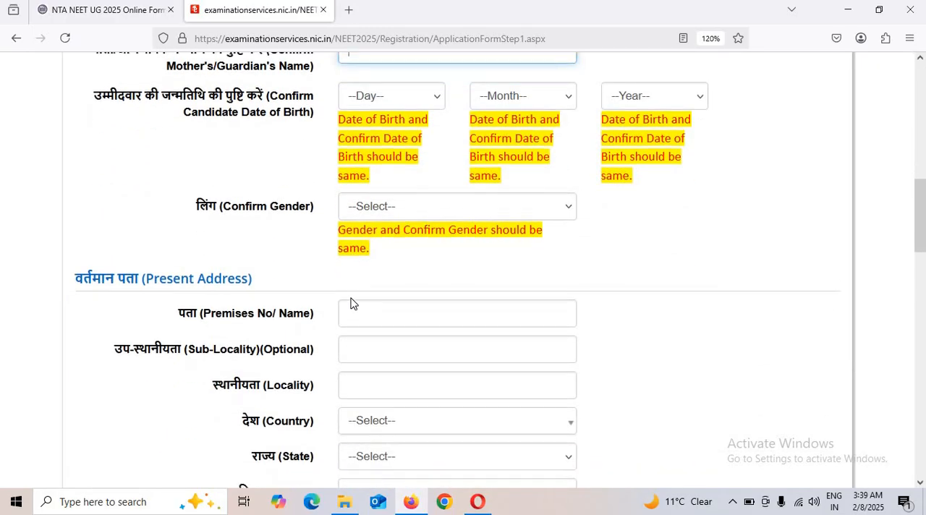
Go through the Premises, Sub-Locality and Locality fields of the Present Address section
{"action": "left_click_drag", "start_coordinate": [75, 134], "coordinate": [382, 162]}
{"action": "left_click", "coordinate": [382, 161]}
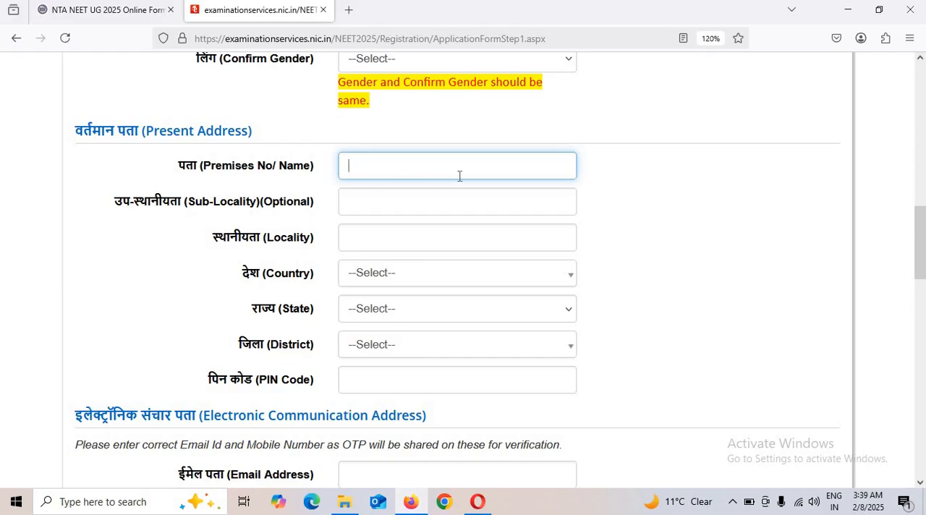
{"action": "left_click_drag", "start_coordinate": [130, 212], "coordinate": [227, 215]}
{"action": "left_click", "coordinate": [350, 201]}
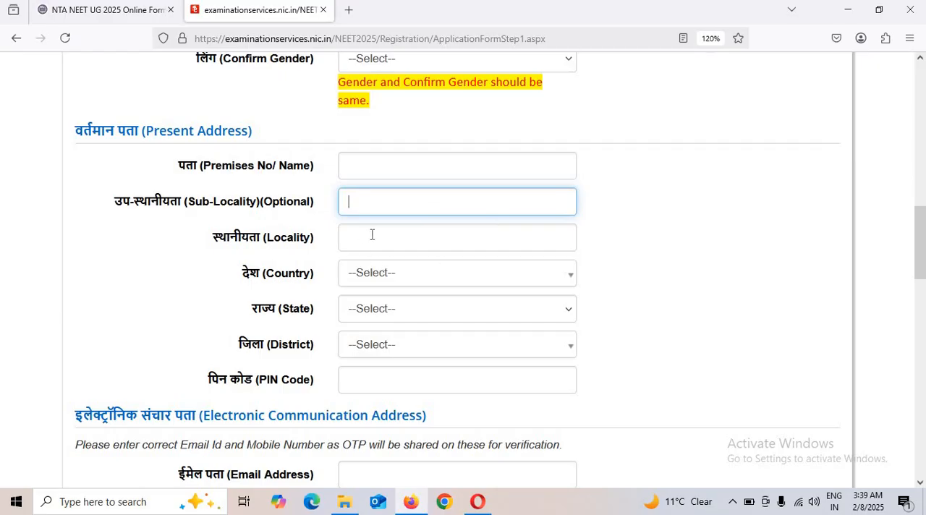
{"action": "left_click", "coordinate": [372, 235]}
{"action": "left_click_drag", "start_coordinate": [228, 246], "coordinate": [349, 247]}
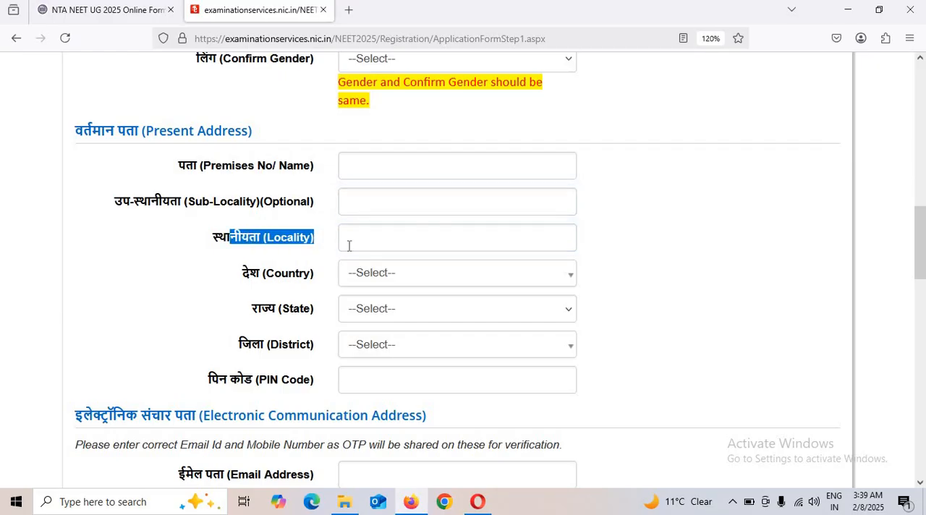
{"action": "left_click", "coordinate": [406, 246]}
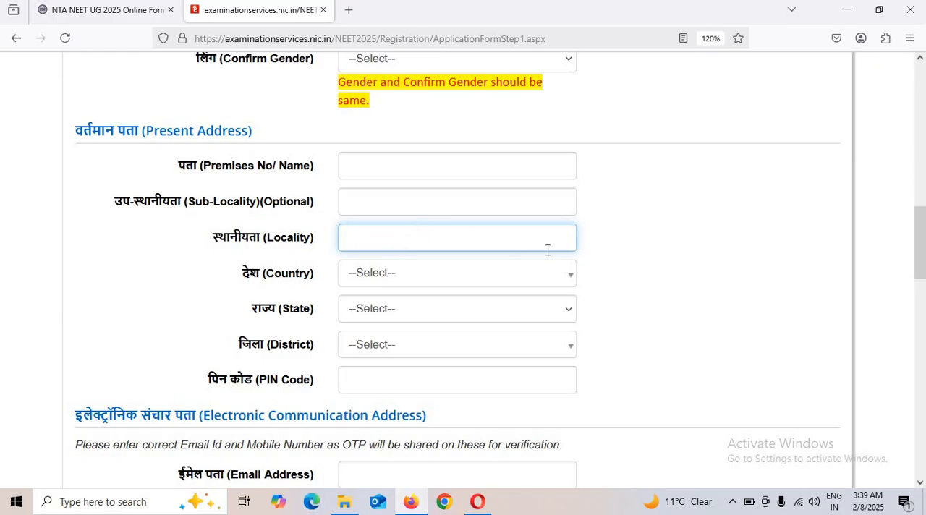
Set the present address country to India and the state to UTTAR PRADESH
{"action": "left_click", "coordinate": [407, 282]}
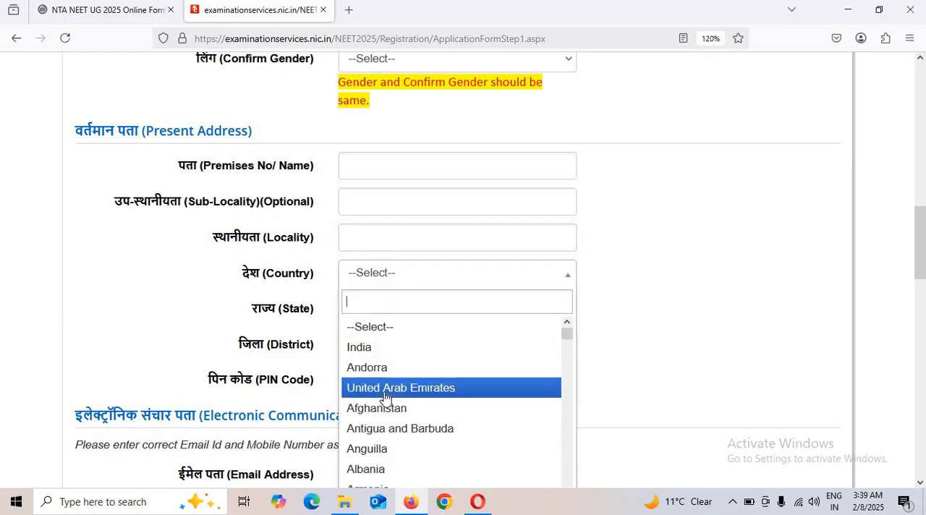
{"action": "left_click", "coordinate": [390, 348]}
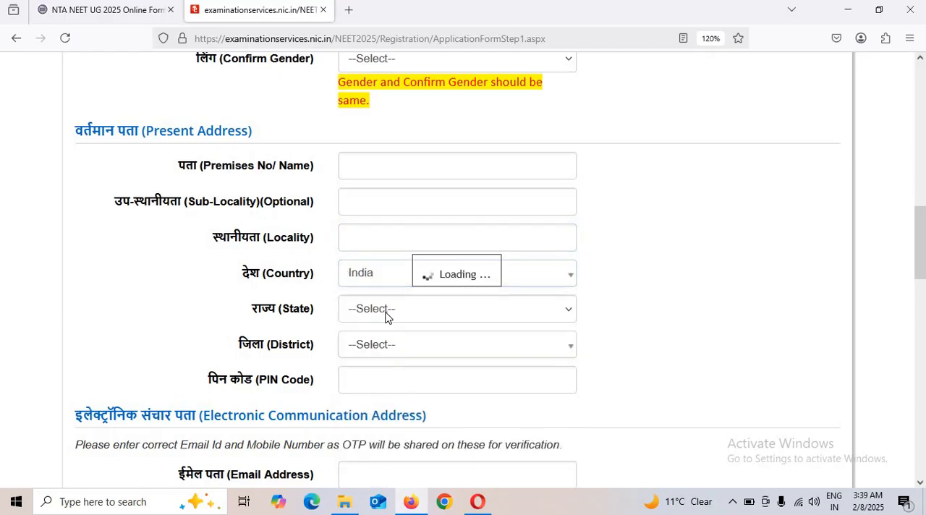
{"action": "scroll", "coordinate": [413, 227], "scroll_direction": "down", "scroll_amount": 2}
{"action": "left_click", "coordinate": [383, 208]}
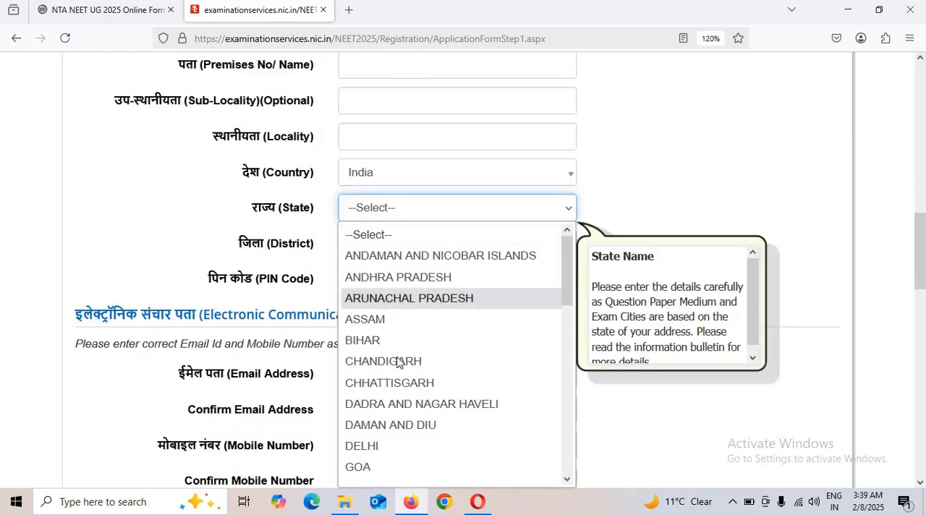
{"action": "scroll", "coordinate": [416, 434], "scroll_direction": "down", "scroll_amount": 5}
{"action": "left_click", "coordinate": [405, 432]}
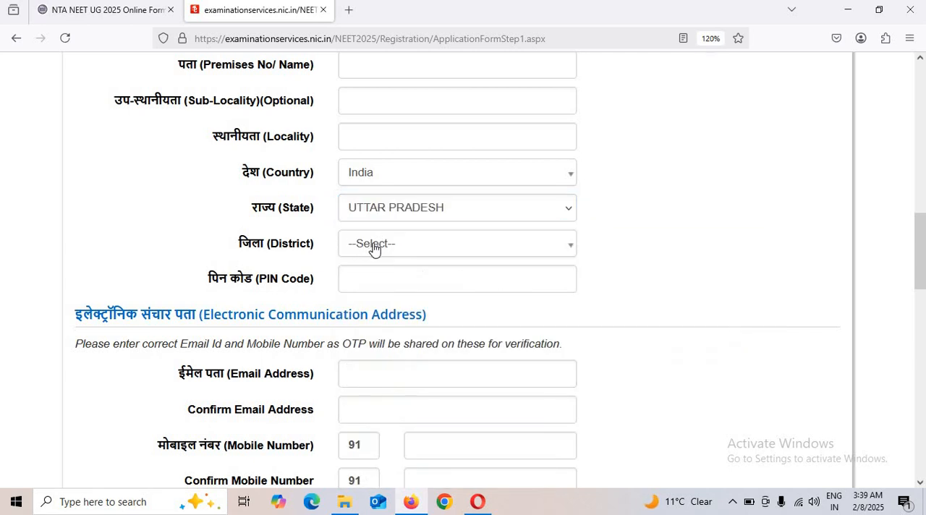
Choose AZAMGARH as the district and enter the area's PIN code
{"action": "left_click", "coordinate": [373, 245]}
{"action": "left_click", "coordinate": [396, 462]}
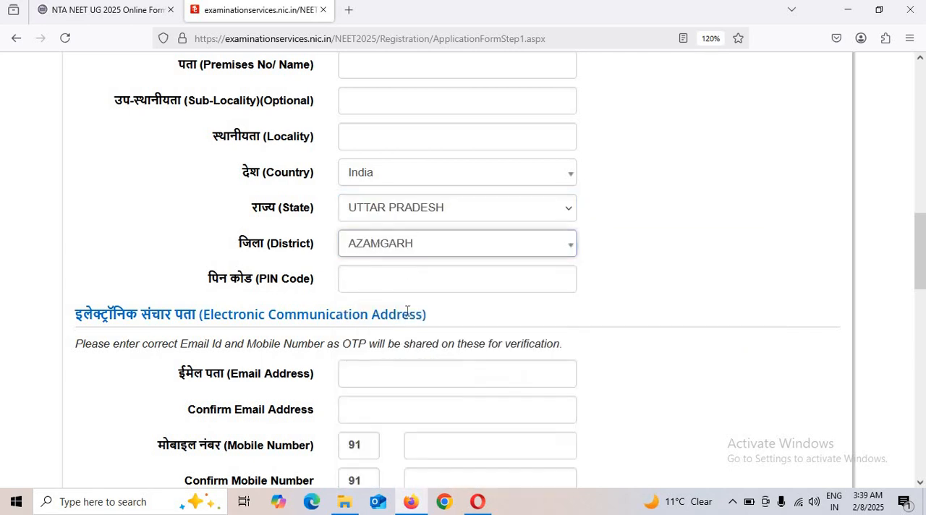
{"action": "left_click", "coordinate": [406, 275]}
{"action": "type", "text": "2"}
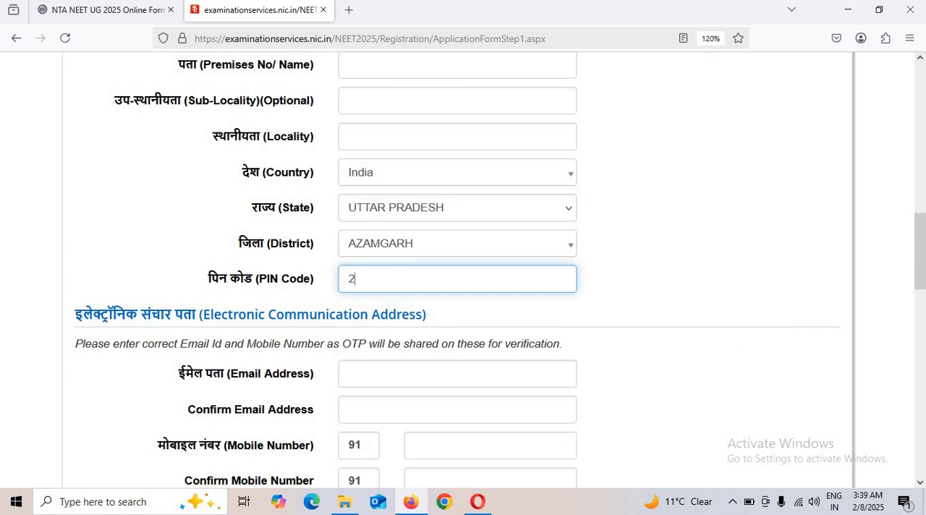
{"action": "type", "text": "76001"}
Move to the Email Address and Confirm Email Address fields of the Electronic Communication Address section
{"action": "scroll", "coordinate": [130, 331], "scroll_direction": "down", "scroll_amount": 2}
{"action": "scroll", "coordinate": [222, 235], "scroll_direction": "down", "scroll_amount": 2}
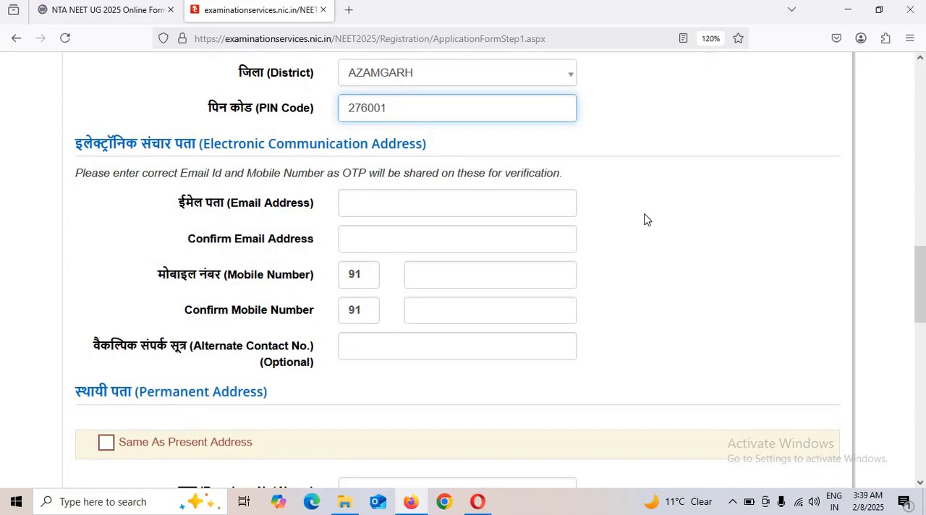
{"action": "left_click", "coordinate": [425, 198]}
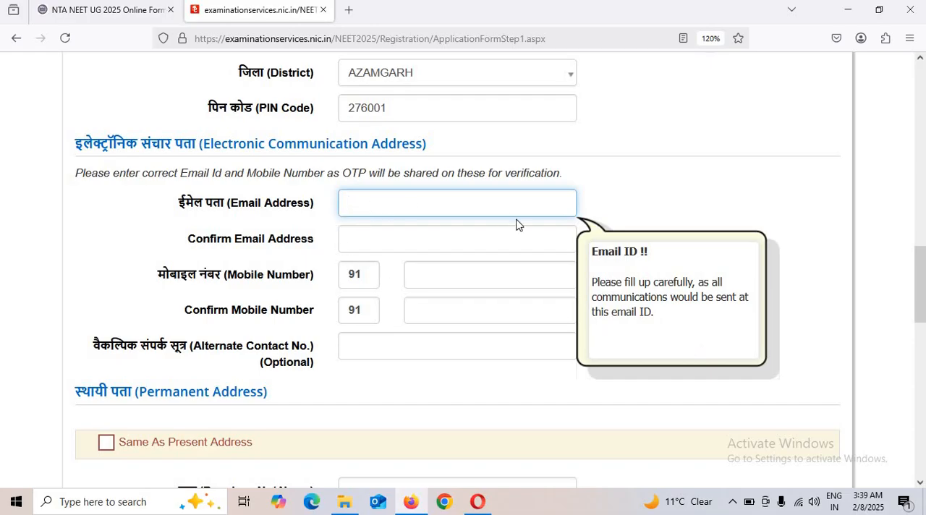
{"action": "left_click", "coordinate": [373, 240]}
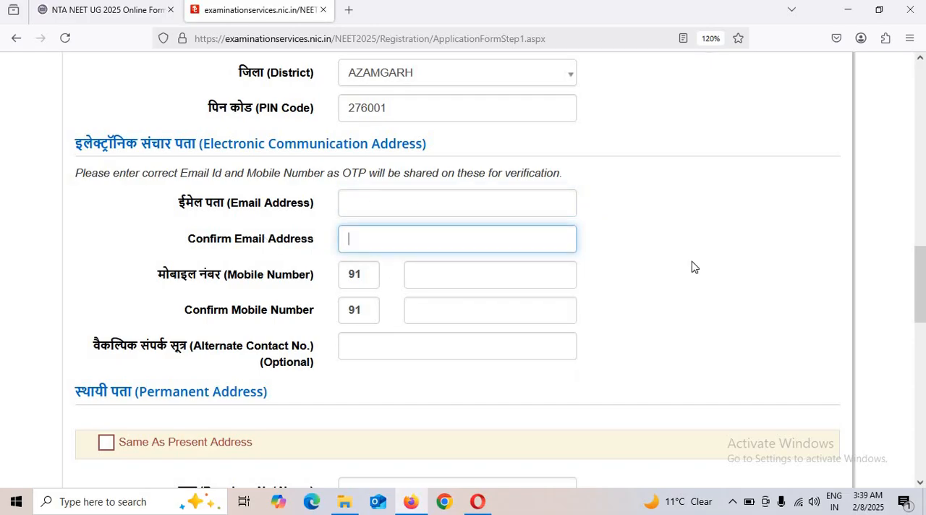
Examine the Mobile Number, Alternate Contact No. and Same As Present Address fields of the form
{"action": "left_click", "coordinate": [467, 275]}
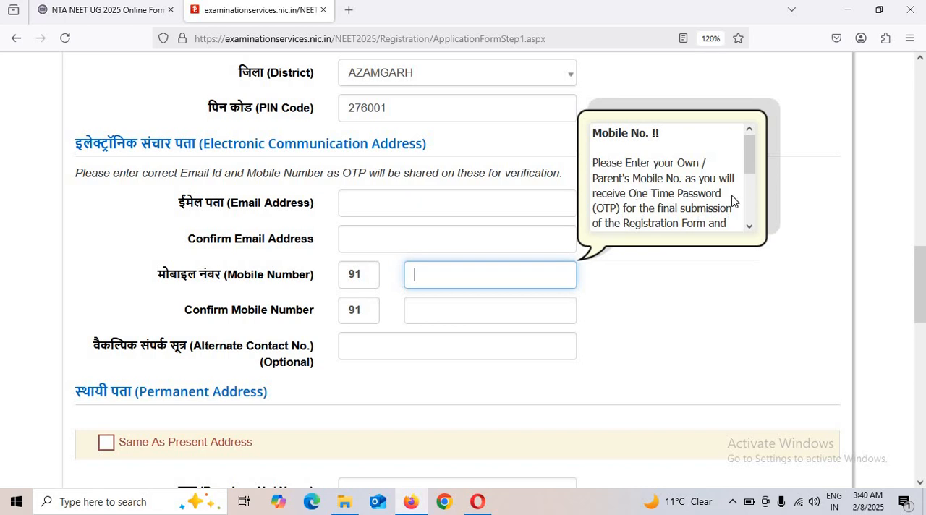
{"action": "scroll", "coordinate": [733, 200], "scroll_direction": "down", "scroll_amount": 4}
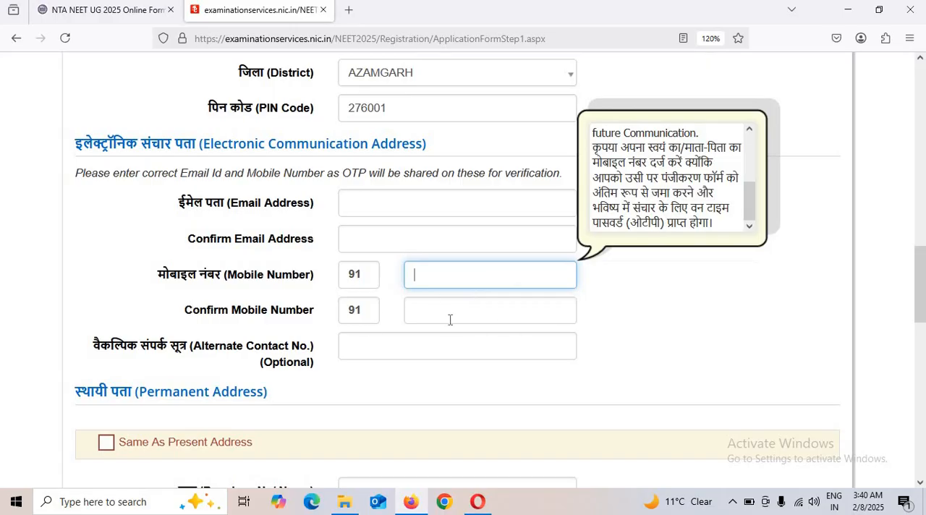
{"action": "scroll", "coordinate": [652, 345], "scroll_direction": "down", "scroll_amount": 2}
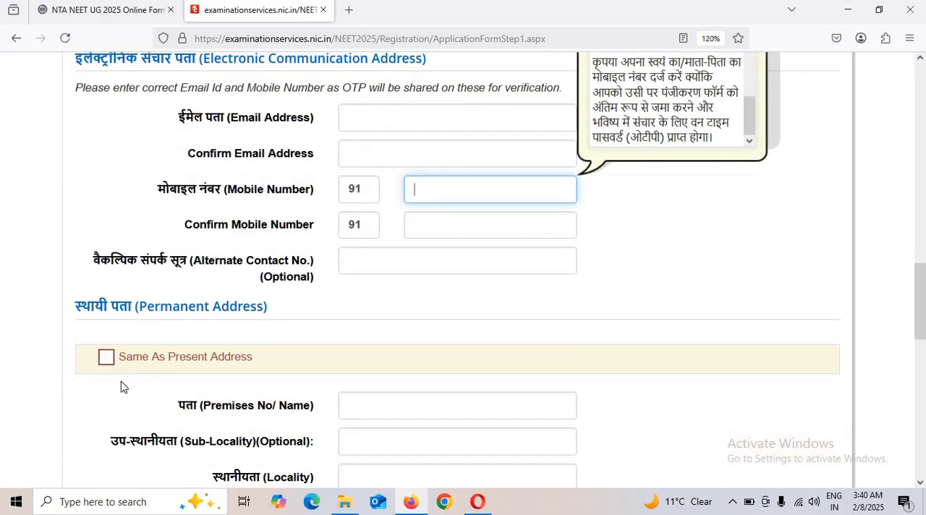
{"action": "left_click_drag", "start_coordinate": [135, 307], "coordinate": [284, 287]}
{"action": "left_click_drag", "start_coordinate": [192, 269], "coordinate": [325, 288]}
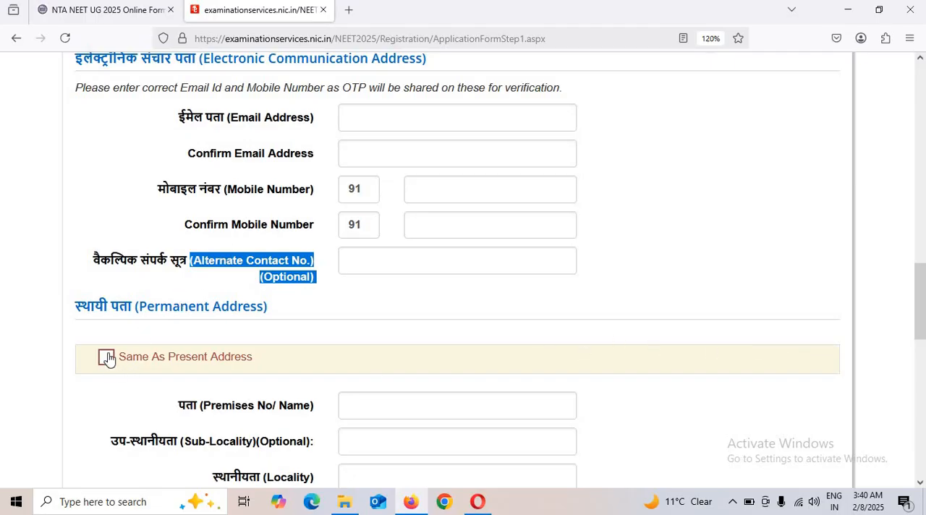
{"action": "left_click", "coordinate": [185, 310]}
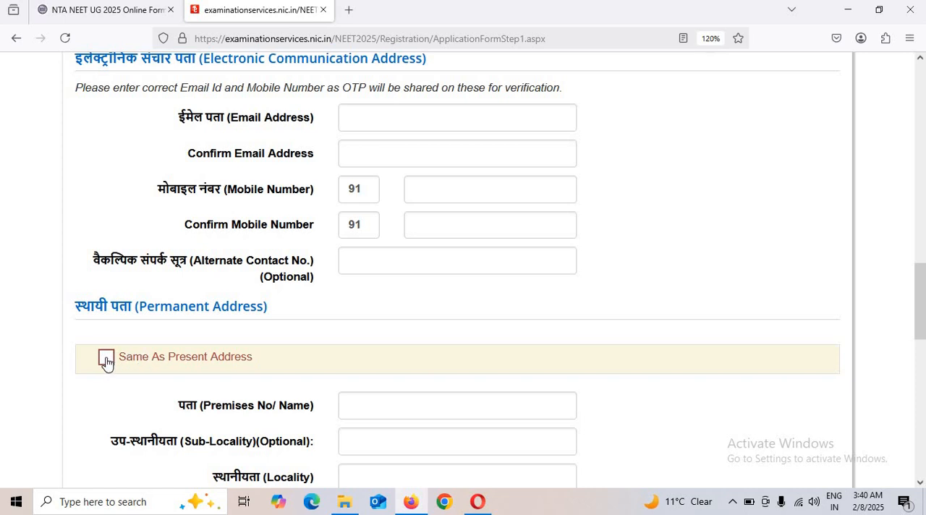
Read the password requirements shown for the Password and Confirm Password fields in the Choose Password section
{"action": "scroll", "coordinate": [108, 364], "scroll_direction": "down", "scroll_amount": 2}
{"action": "scroll", "coordinate": [304, 355], "scroll_direction": "down", "scroll_amount": 5}
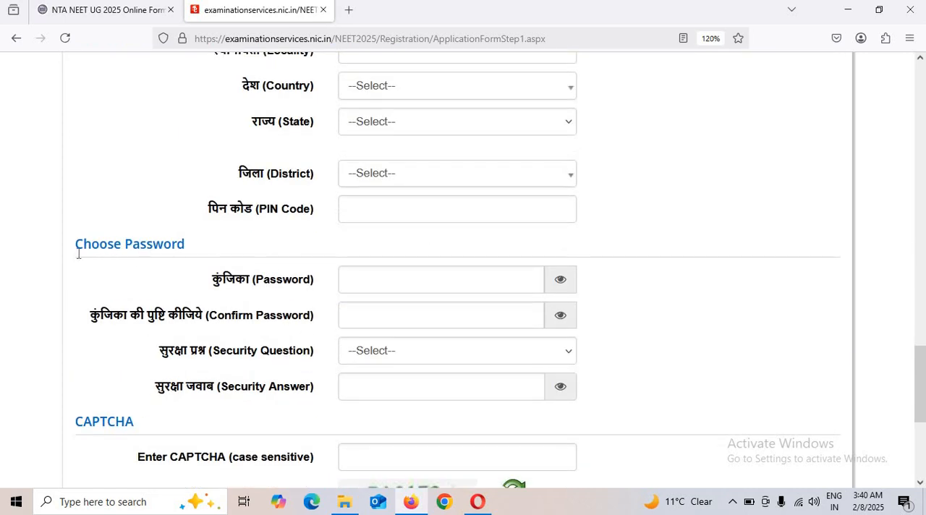
{"action": "left_click_drag", "start_coordinate": [77, 251], "coordinate": [237, 267]}
{"action": "left_click", "coordinate": [400, 303]}
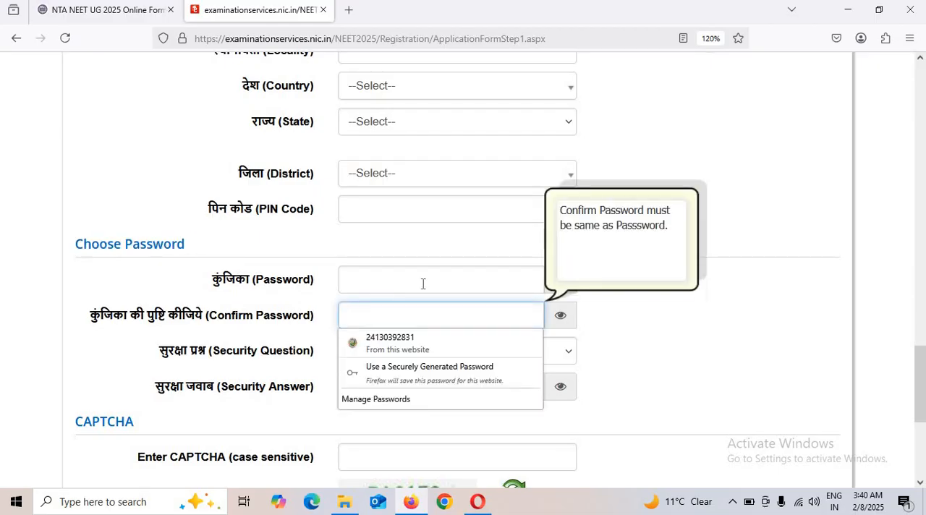
{"action": "left_click", "coordinate": [423, 283]}
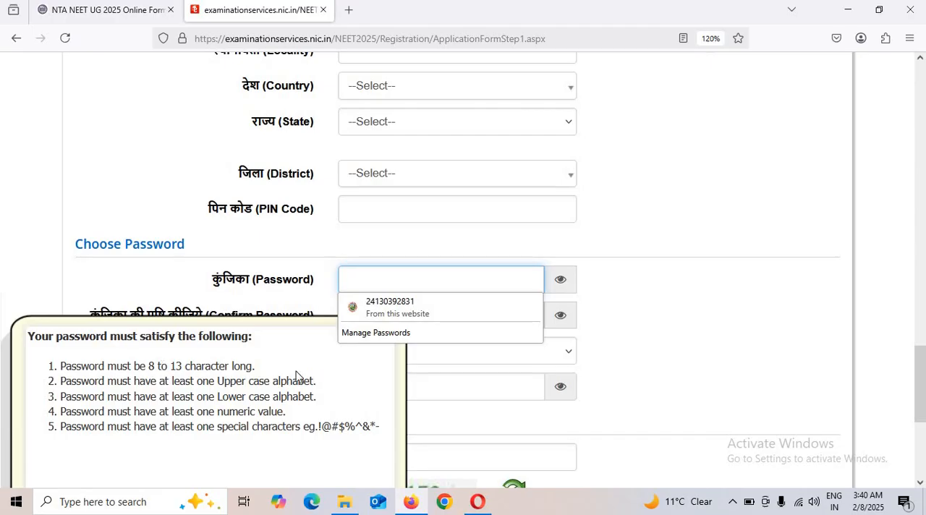
{"action": "left_click_drag", "start_coordinate": [224, 381], "coordinate": [348, 391]}
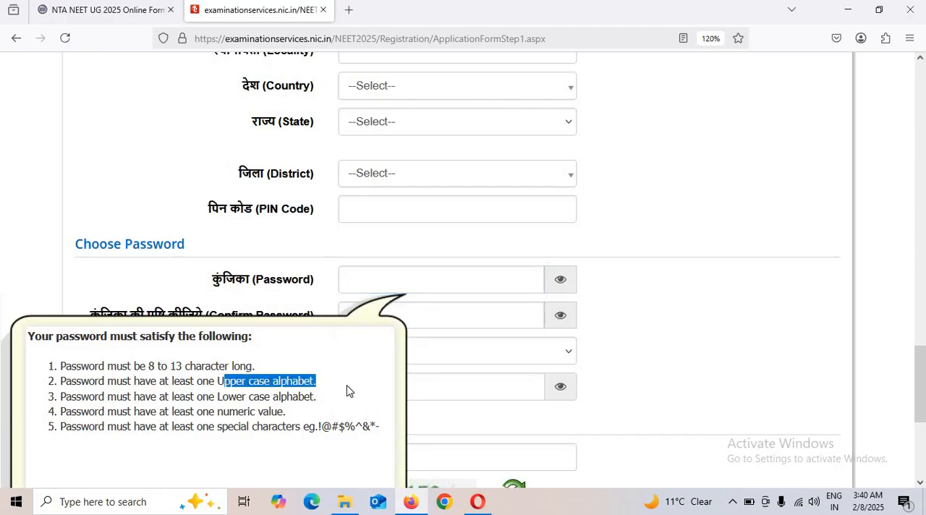
{"action": "left_click_drag", "start_coordinate": [215, 396], "coordinate": [317, 397]}
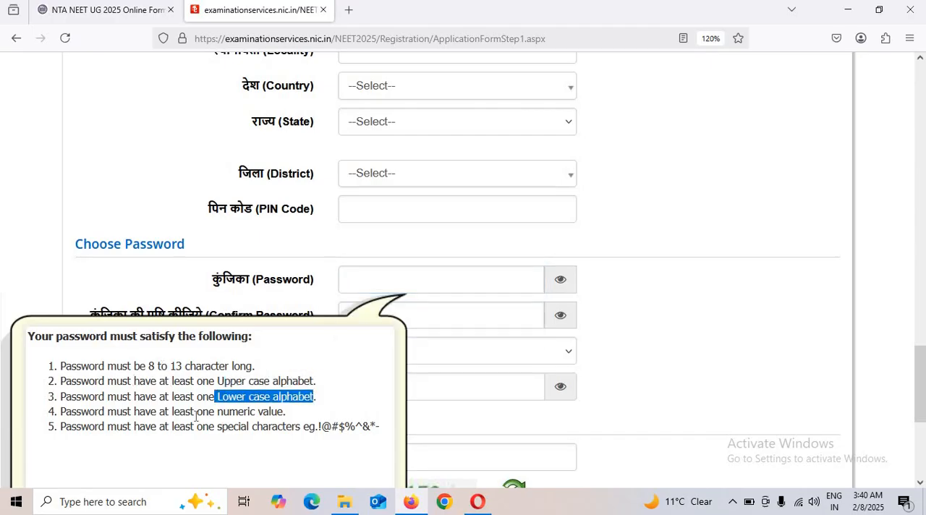
{"action": "left_click", "coordinate": [193, 412]}
{"action": "left_click_drag", "start_coordinate": [193, 412], "coordinate": [295, 416]}
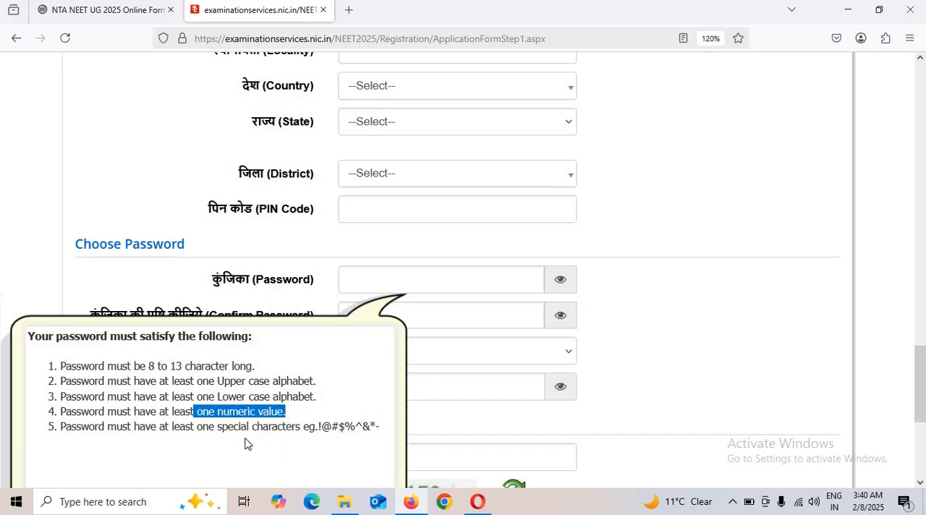
{"action": "left_click_drag", "start_coordinate": [233, 438], "coordinate": [365, 444]}
{"action": "left_click", "coordinate": [367, 454]}
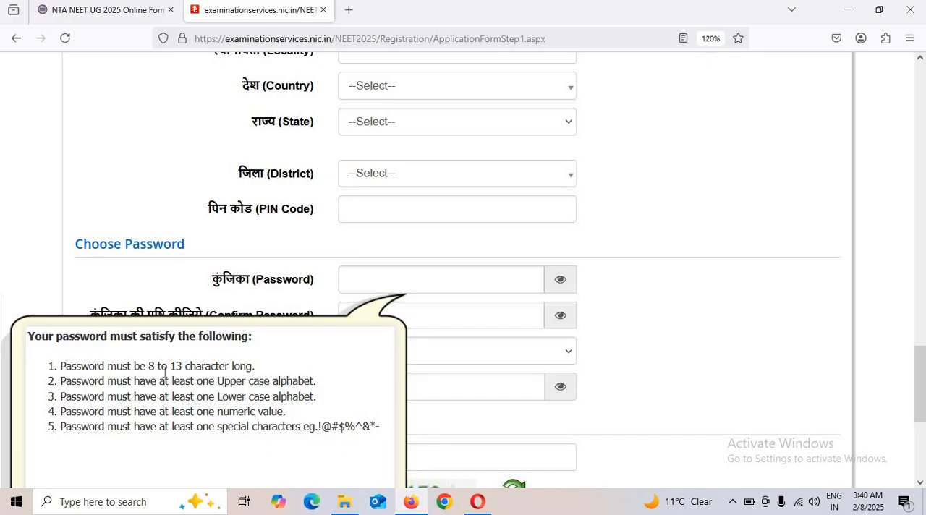
{"action": "left_click_drag", "start_coordinate": [132, 366], "coordinate": [196, 368]}
{"action": "left_click", "coordinate": [193, 378]}
{"action": "left_click", "coordinate": [494, 323]}
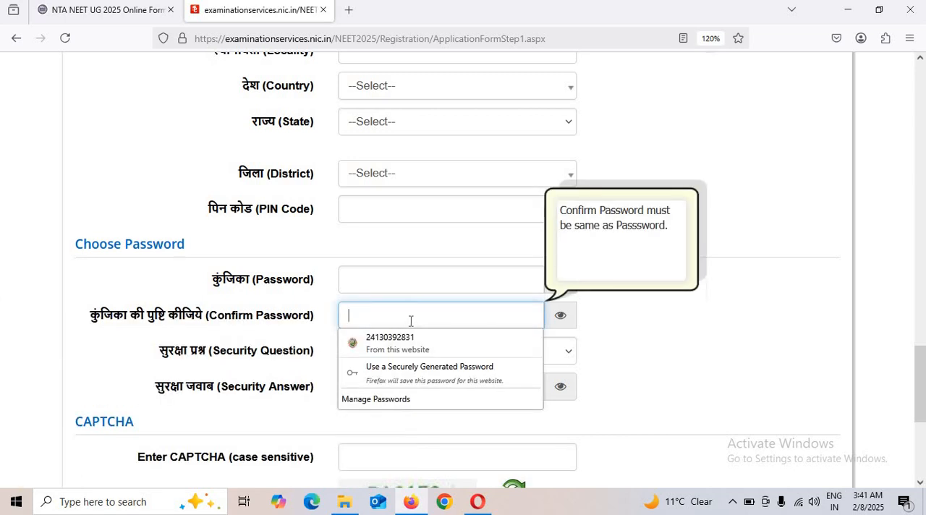
Choose 'Which is the website you frequently visit ?' as the security question
{"action": "left_click", "coordinate": [413, 362]}
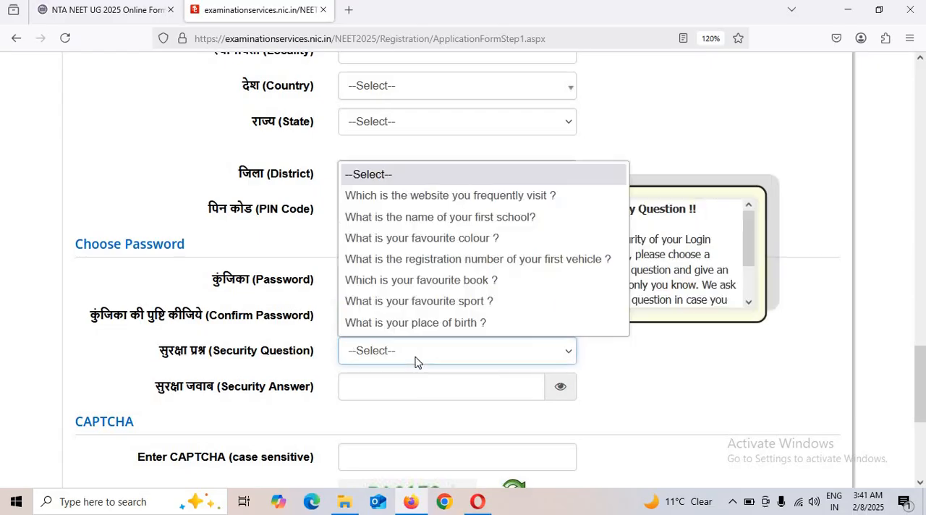
{"action": "left_click", "coordinate": [450, 199]}
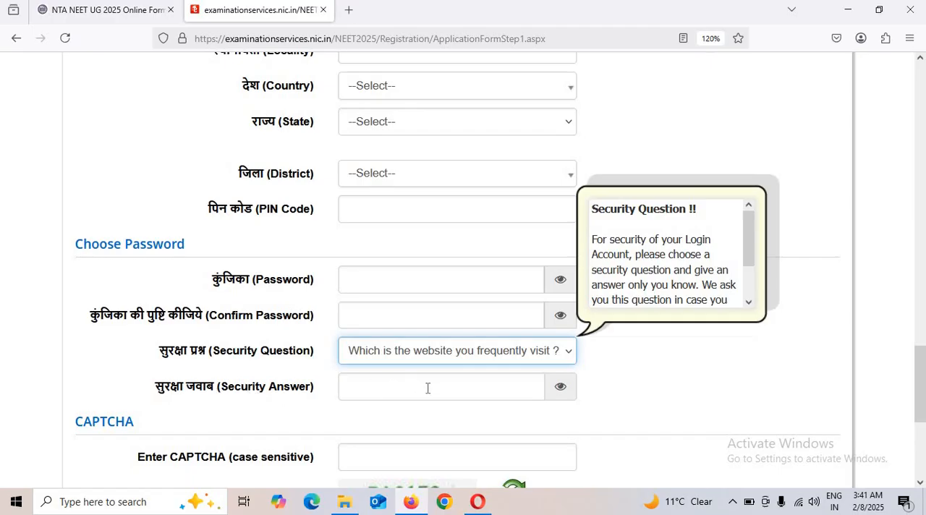
{"action": "scroll", "coordinate": [427, 389], "scroll_direction": "down", "scroll_amount": 3}
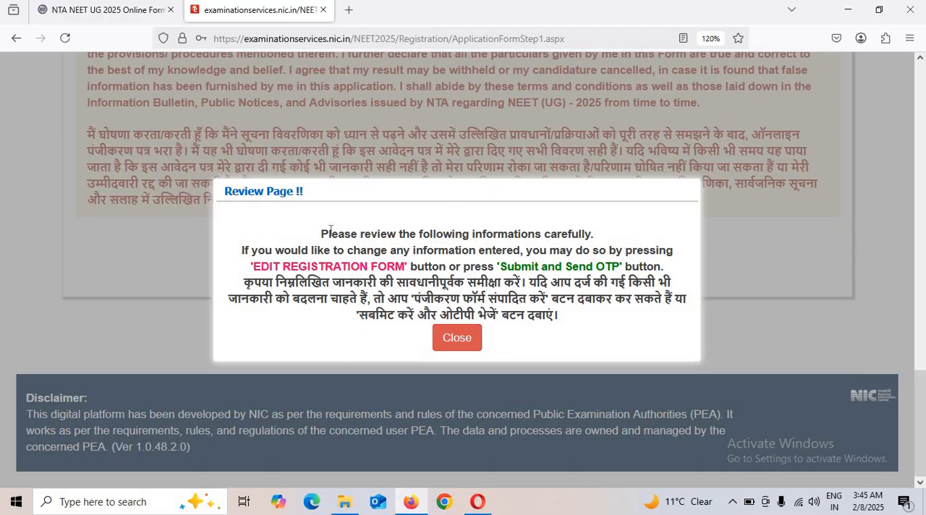
Close the Review Page notice and scroll through the entered particulars on the review page
{"action": "left_click_drag", "start_coordinate": [321, 233], "coordinate": [634, 251]}
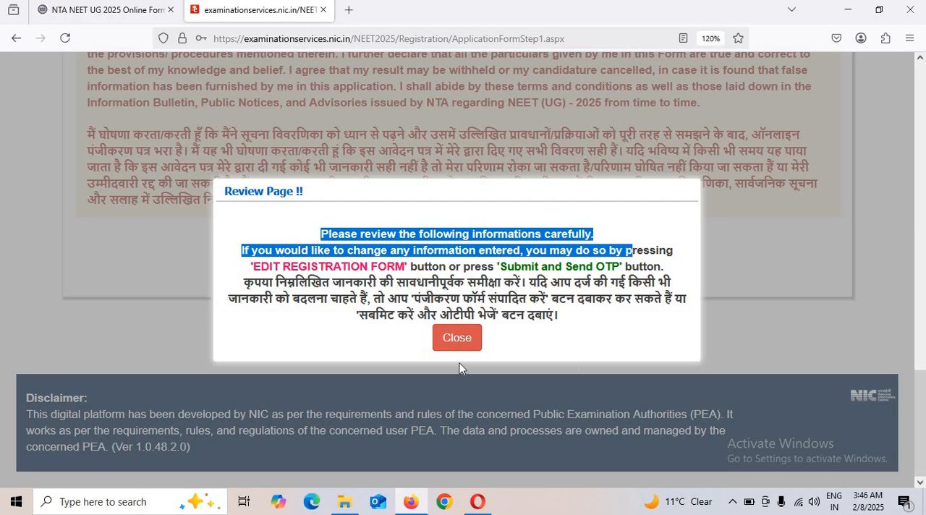
{"action": "left_click", "coordinate": [467, 340]}
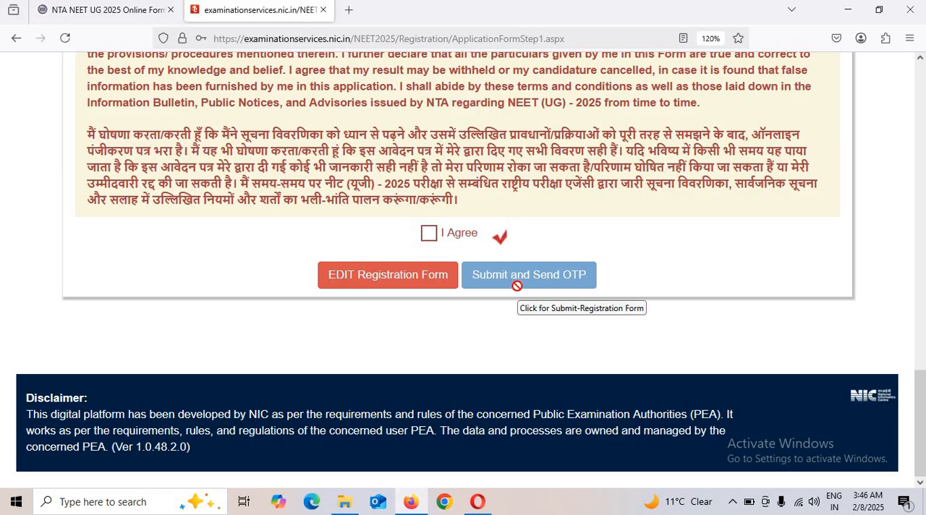
{"action": "scroll", "coordinate": [519, 287], "scroll_direction": "up", "scroll_amount": 4}
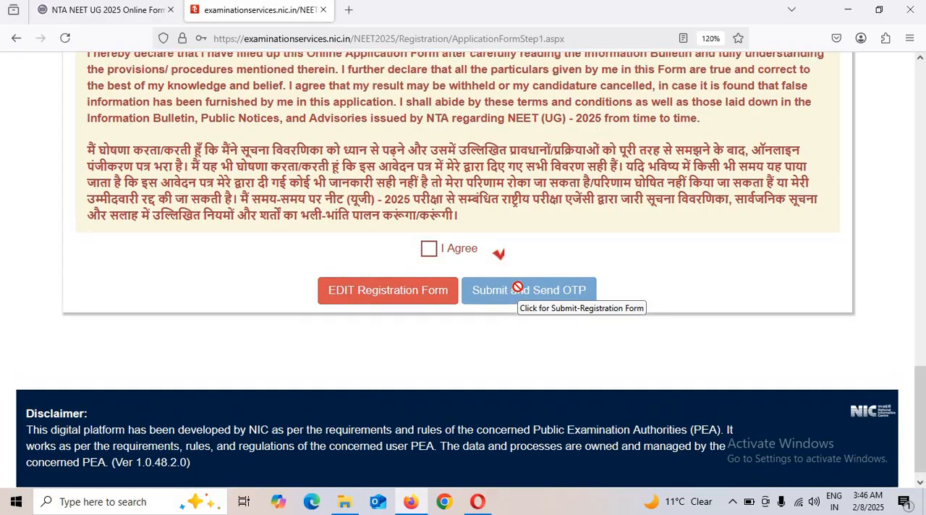
{"action": "scroll", "coordinate": [518, 286], "scroll_direction": "up", "scroll_amount": 4}
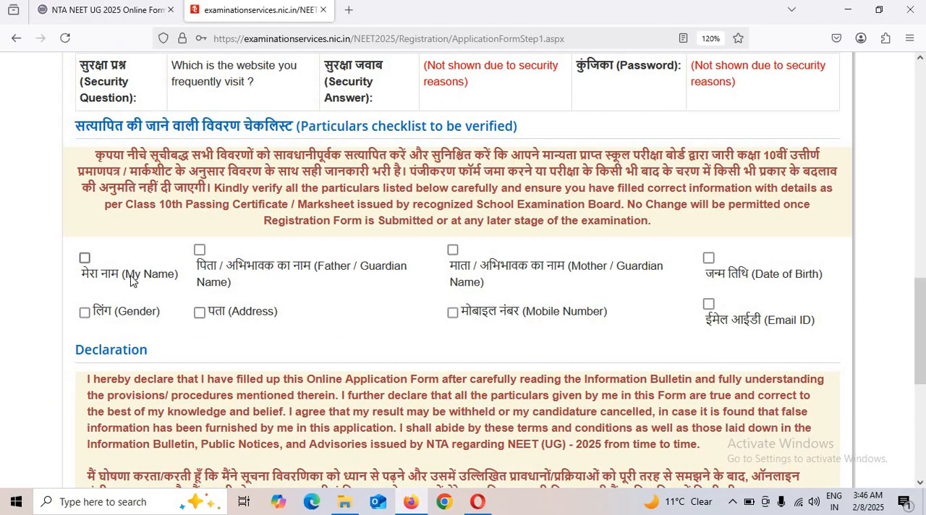
{"action": "scroll", "coordinate": [402, 365], "scroll_direction": "down", "scroll_amount": 9}
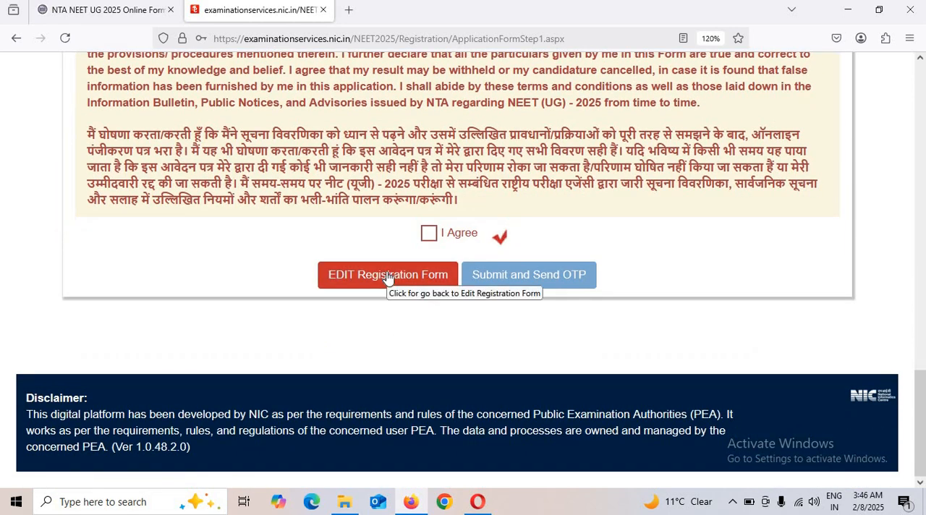
{"action": "scroll", "coordinate": [389, 276], "scroll_direction": "up", "scroll_amount": 4}
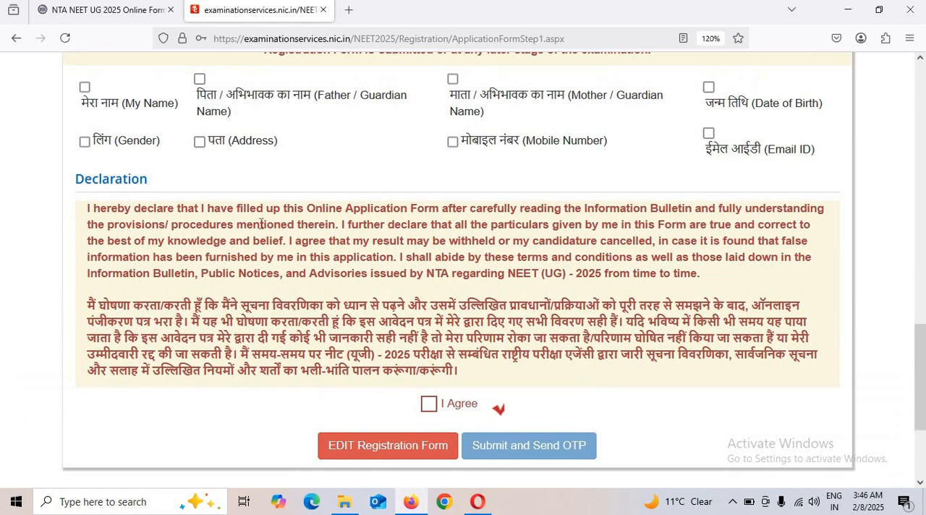
Tick all eight items in the particulars checklist and the I Agree declaration box
{"action": "left_click", "coordinate": [85, 88]}
{"action": "left_click", "coordinate": [200, 79]}
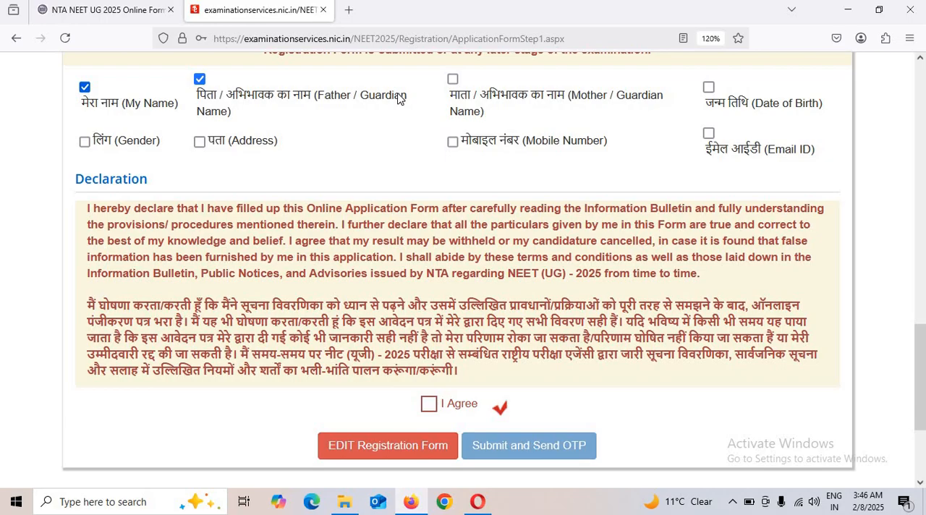
{"action": "left_click", "coordinate": [453, 79]}
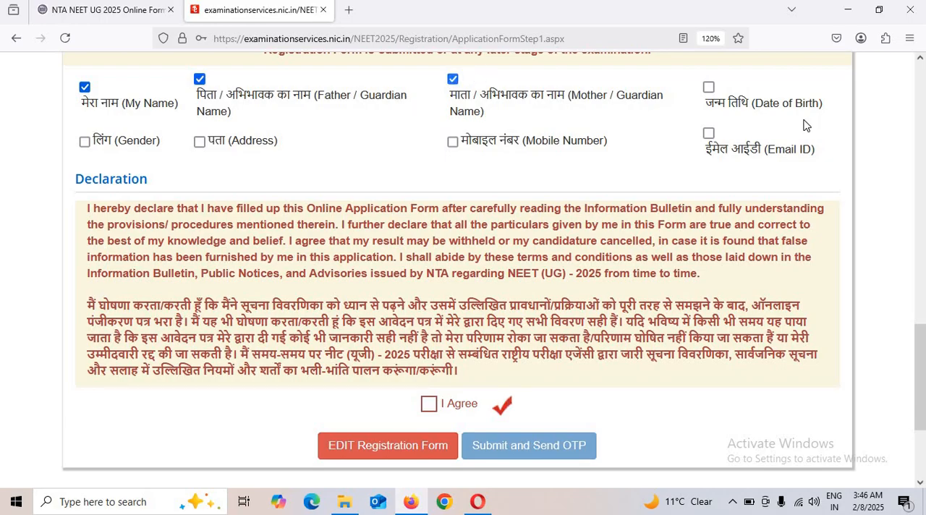
{"action": "left_click", "coordinate": [709, 88]}
{"action": "left_click", "coordinate": [84, 141]}
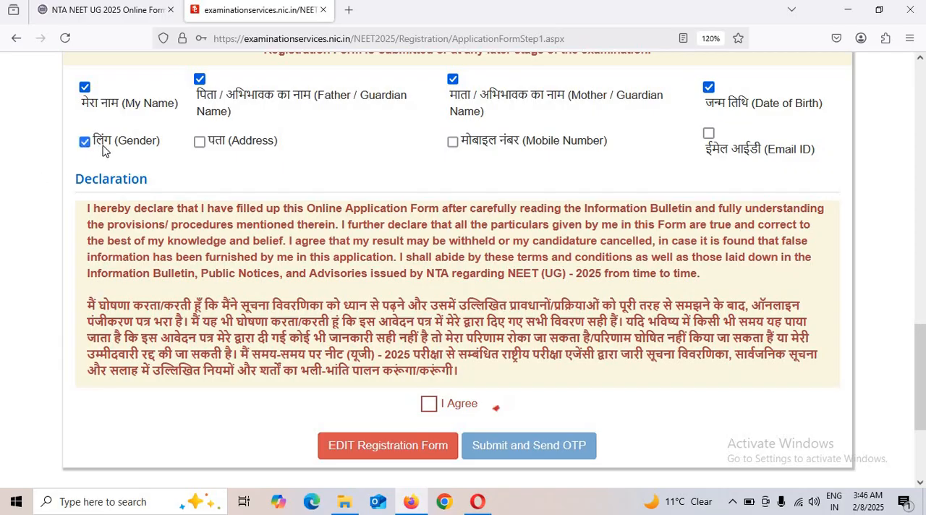
{"action": "left_click", "coordinate": [199, 142]}
{"action": "left_click", "coordinate": [453, 142]}
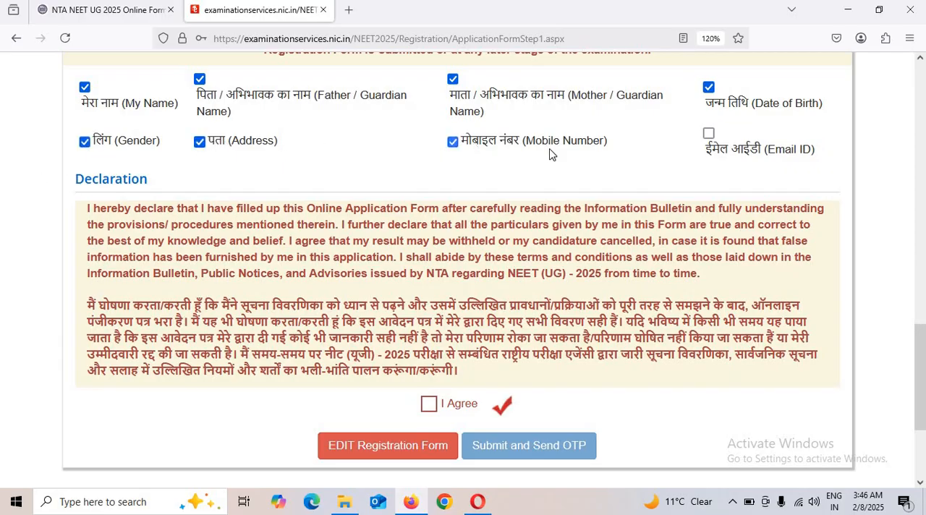
{"action": "left_click", "coordinate": [728, 152]}
{"action": "left_click", "coordinate": [429, 405]}
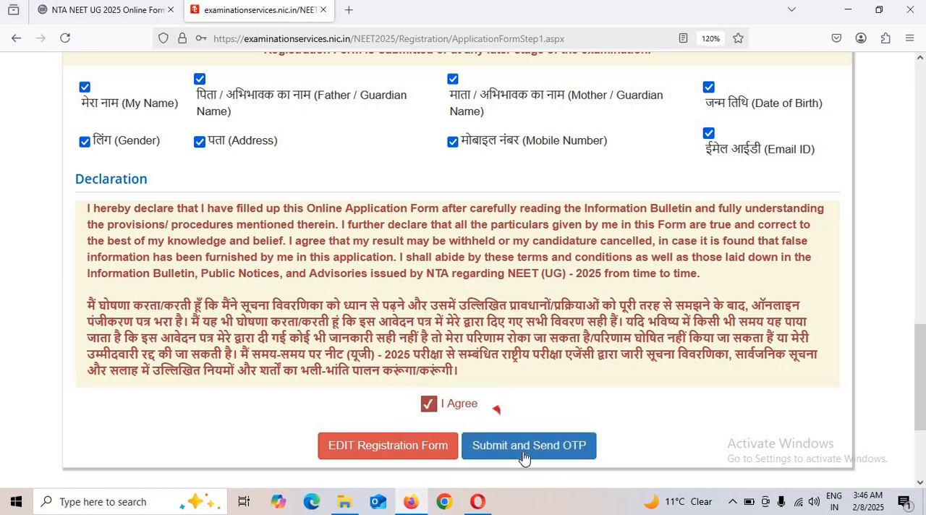
Request the OTP, enter the six-digit OTP received on the mobile, and submit the registration form
{"action": "left_click", "coordinate": [560, 463]}
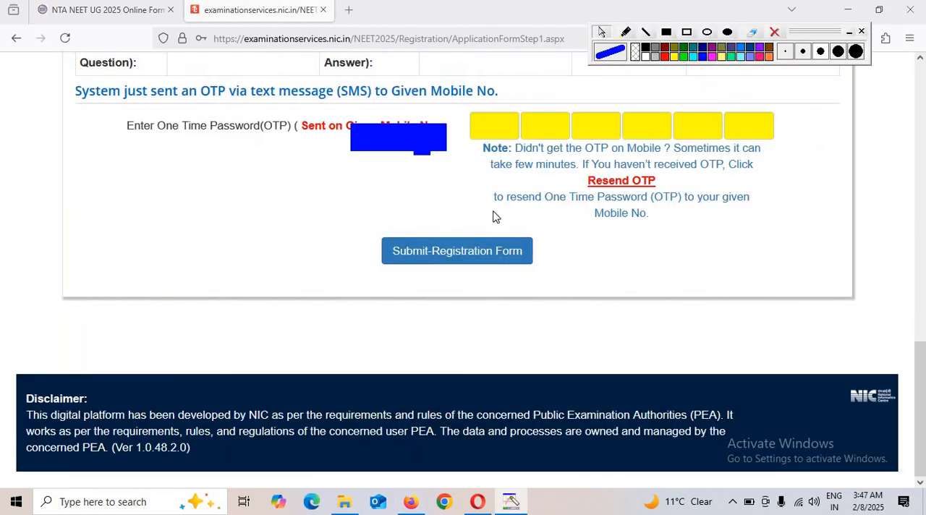
{"action": "left_click", "coordinate": [493, 128]}
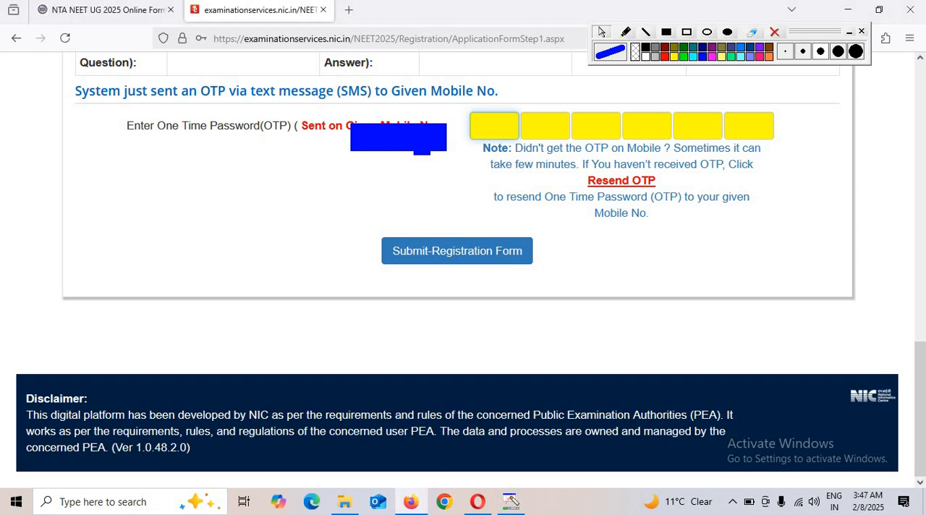
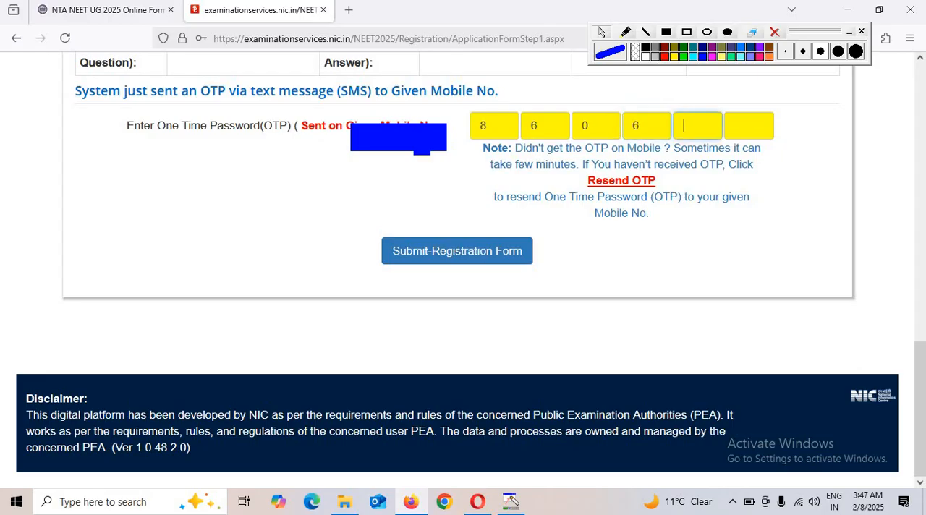
{"action": "left_click", "coordinate": [442, 257]}
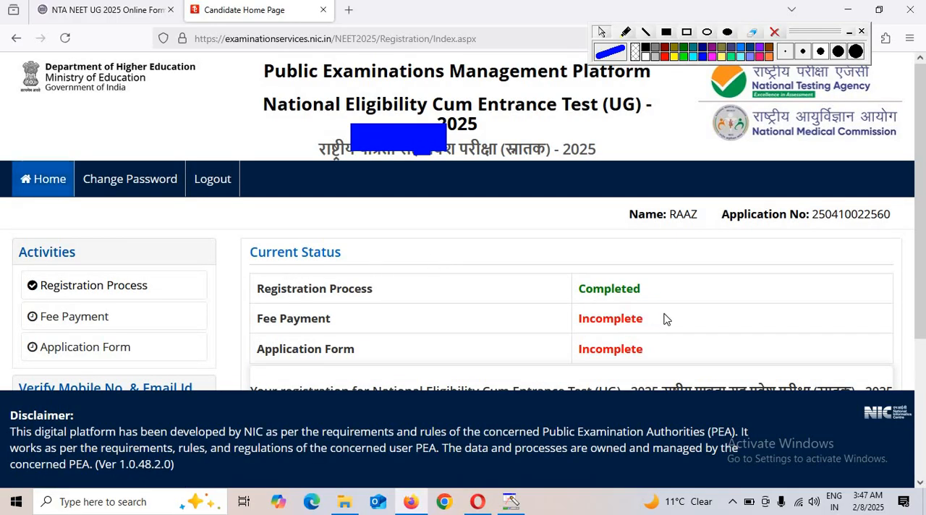
Open the Verify Email Id page from the candidate home page
{"action": "scroll", "coordinate": [670, 316], "scroll_direction": "down", "scroll_amount": 2}
{"action": "scroll", "coordinate": [591, 255], "scroll_direction": "up", "scroll_amount": 1}
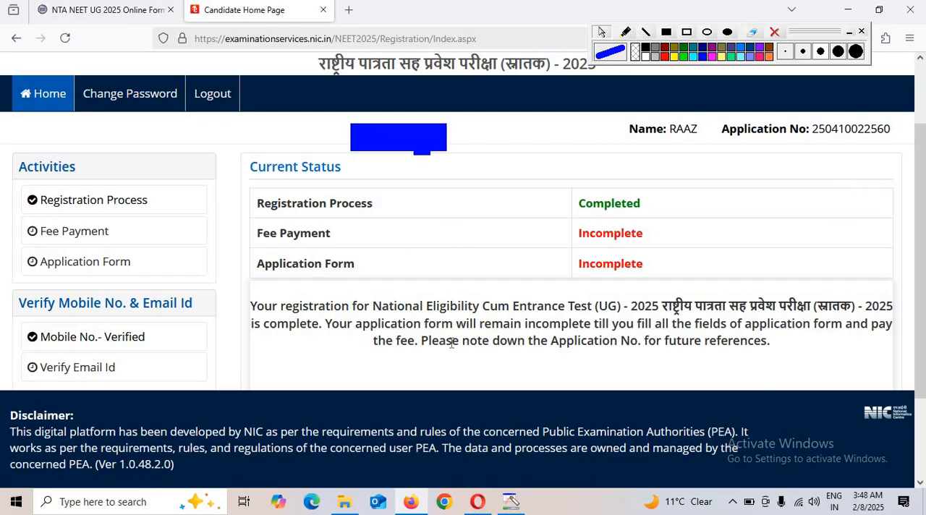
{"action": "scroll", "coordinate": [449, 356], "scroll_direction": "down", "scroll_amount": 1}
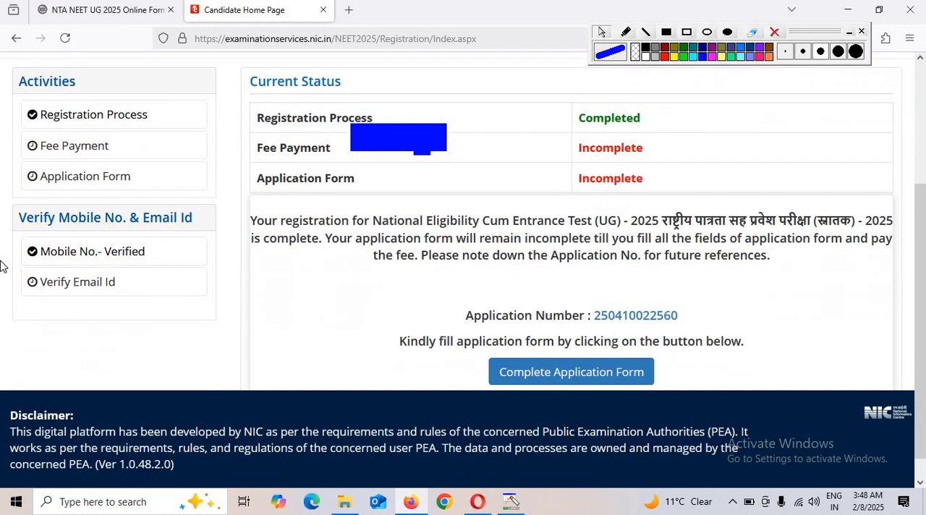
{"action": "left_click", "coordinate": [107, 299]}
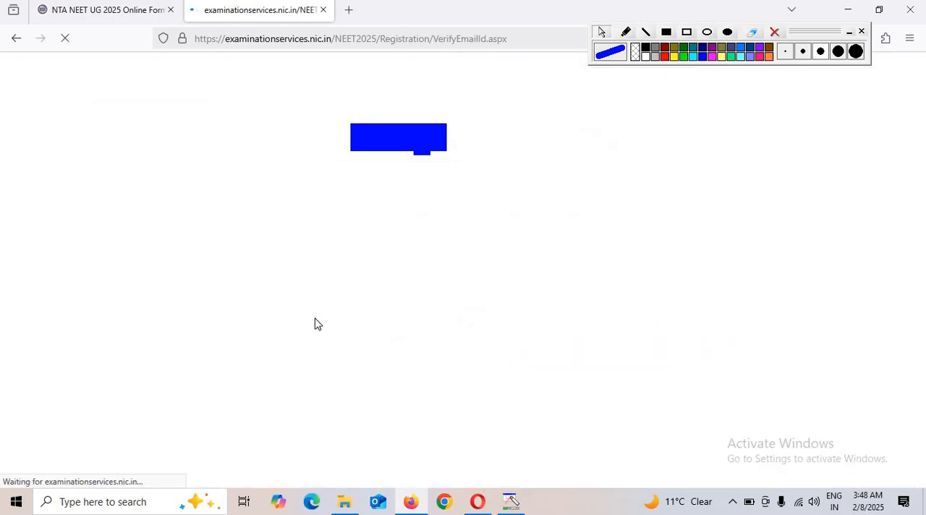
{"action": "left_click", "coordinate": [850, 31]}
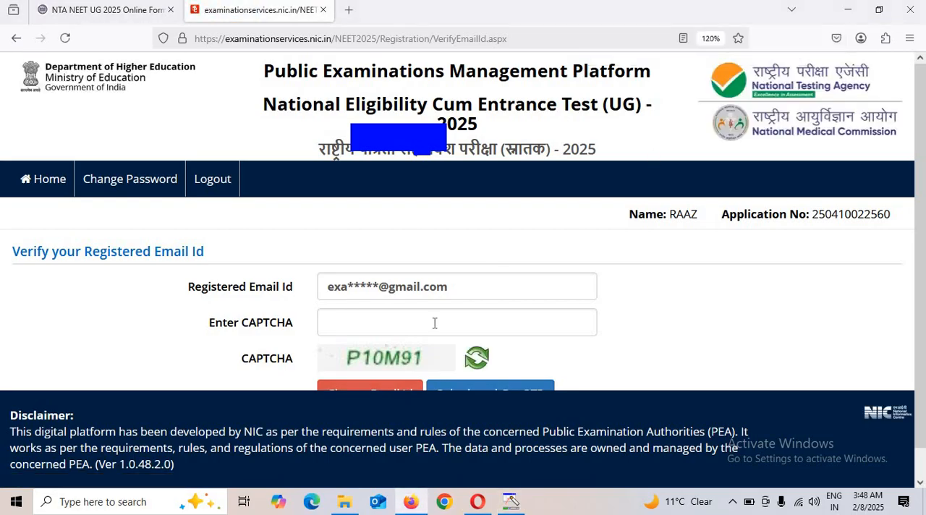
Enter the CAPTCHA P10M91 and request an OTP for verifying the registered email id
{"action": "scroll", "coordinate": [434, 326], "scroll_direction": "down", "scroll_amount": 1}
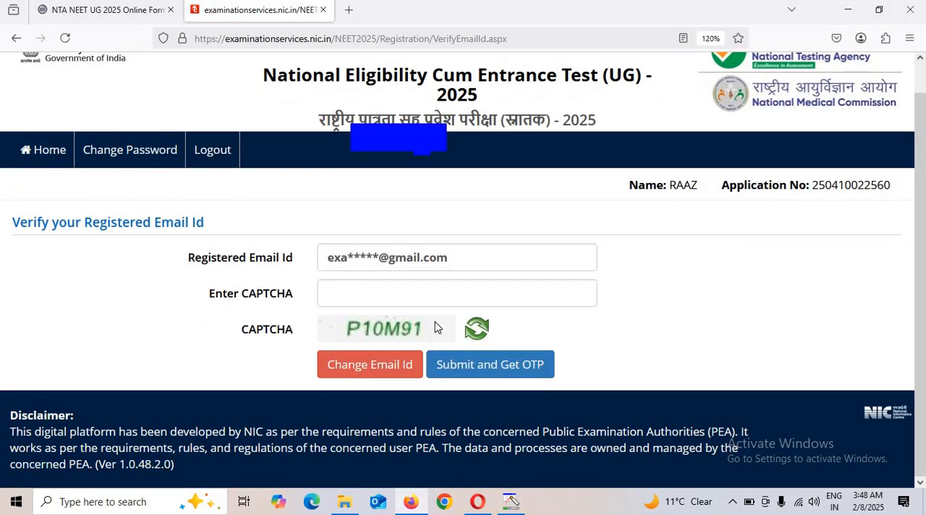
{"action": "left_click", "coordinate": [338, 302]}
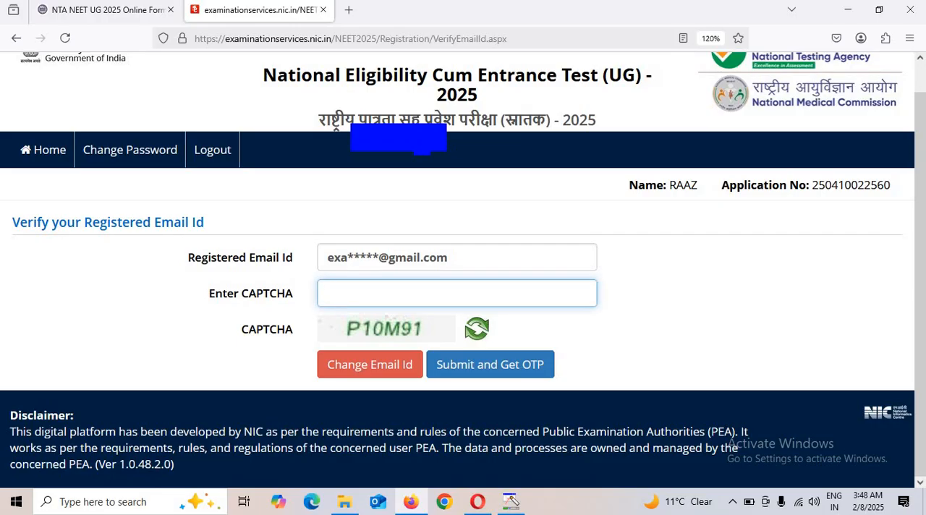
{"action": "type", "text": "P10M91"}
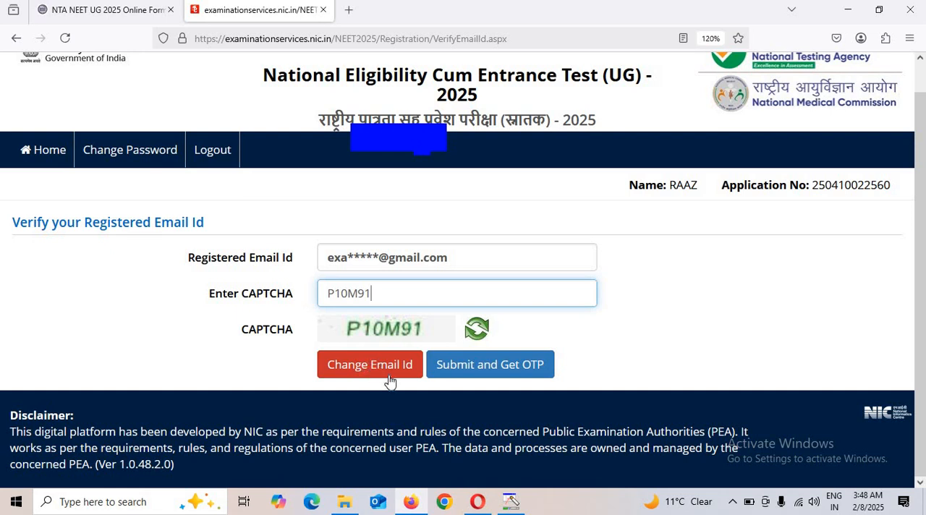
{"action": "left_click", "coordinate": [501, 364]}
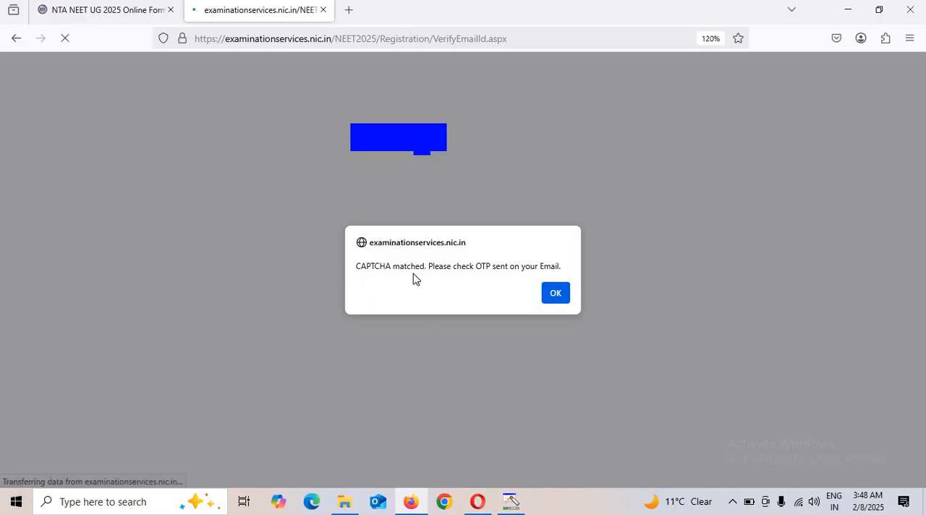
{"action": "left_click", "coordinate": [556, 293]}
Enter the six-digit OTP received on the email and verify the email id
{"action": "left_click", "coordinate": [405, 315]}
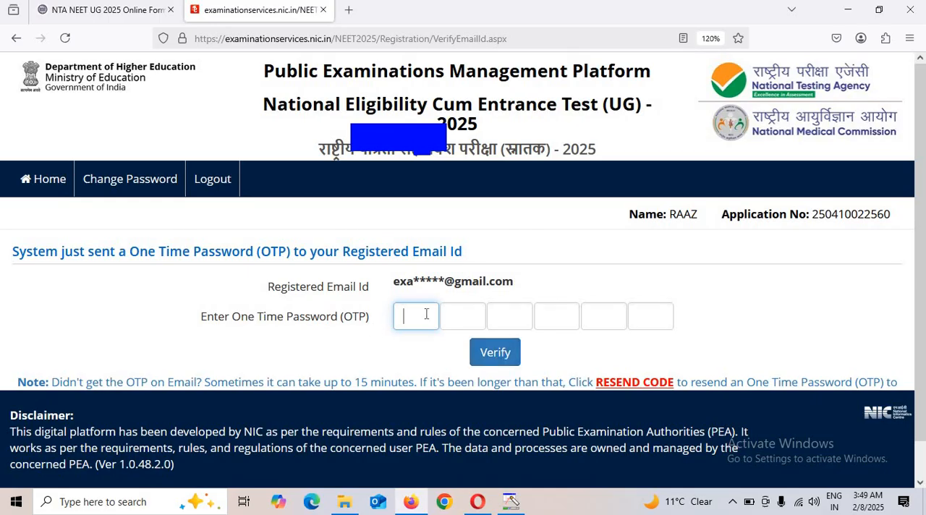
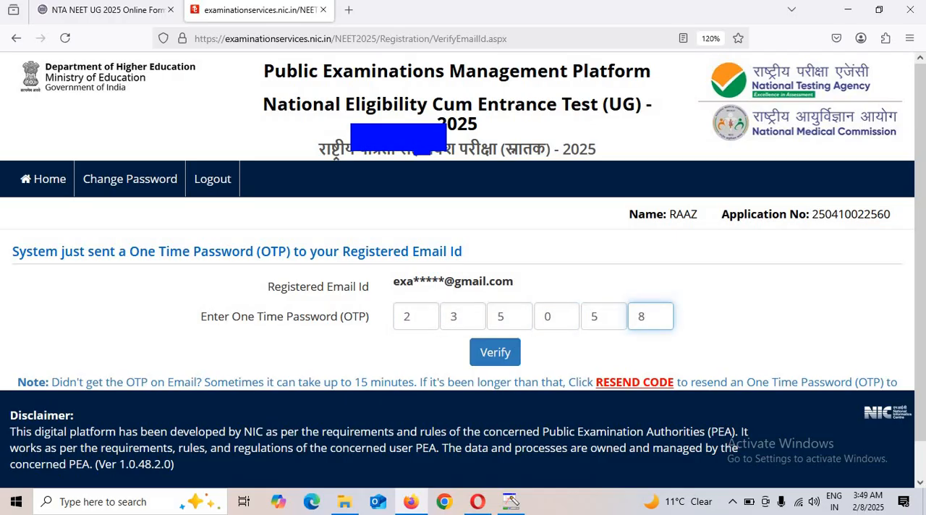
{"action": "left_click", "coordinate": [495, 353]}
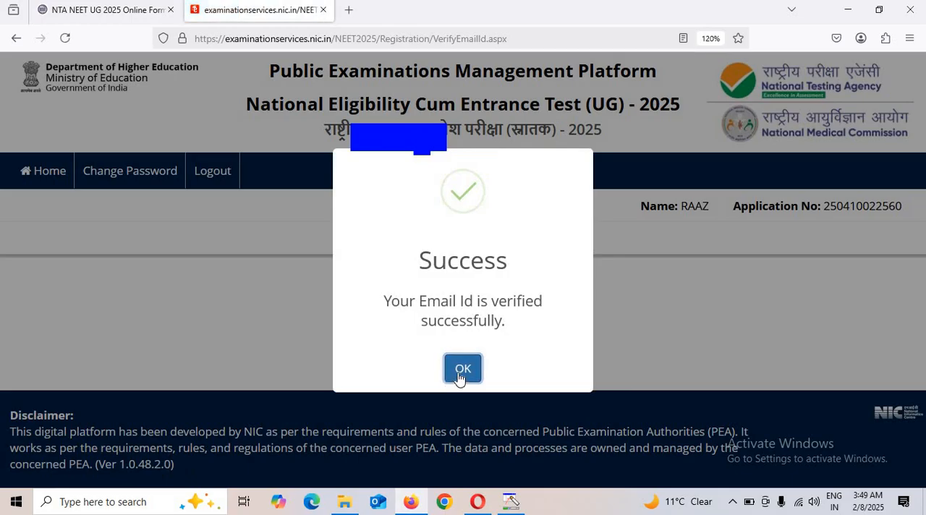
{"action": "left_click", "coordinate": [461, 378]}
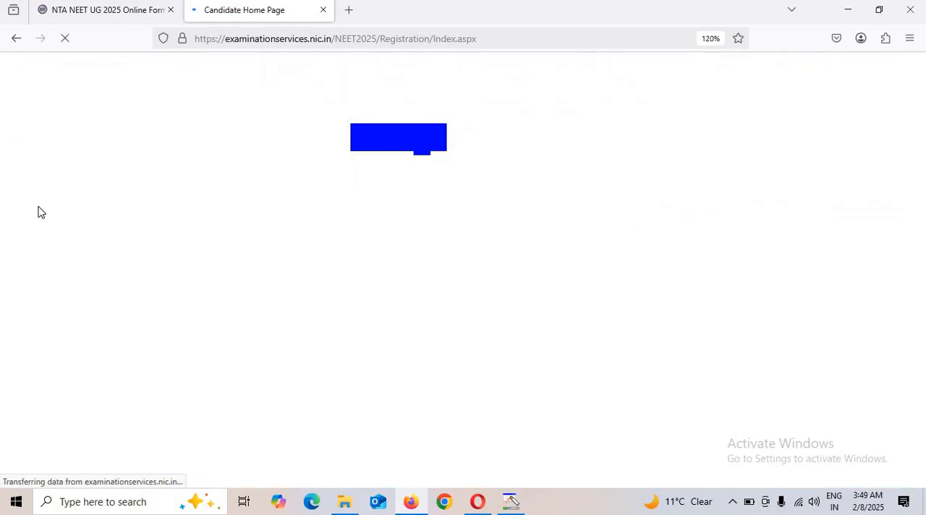
Open the application form from the candidate home page and review the status of each application form step
{"action": "scroll", "coordinate": [319, 348], "scroll_direction": "down", "scroll_amount": 3}
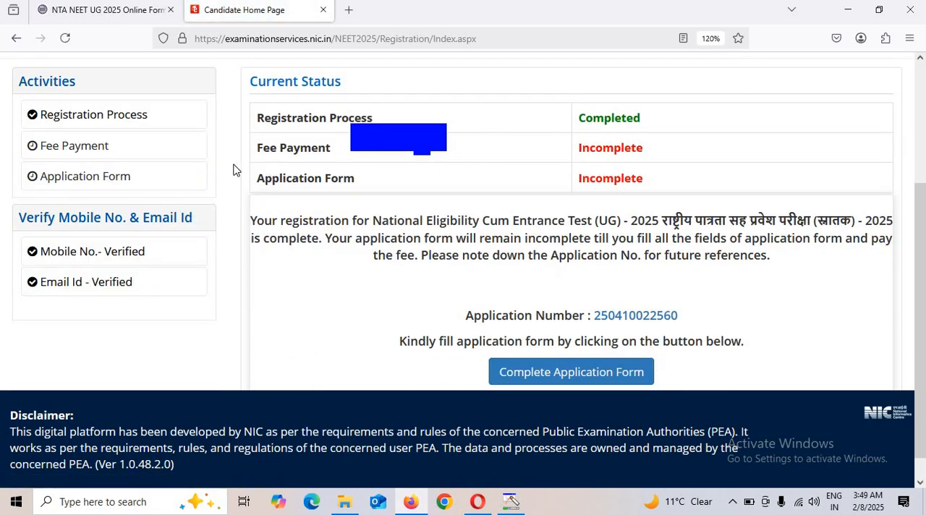
{"action": "left_click", "coordinate": [614, 374]}
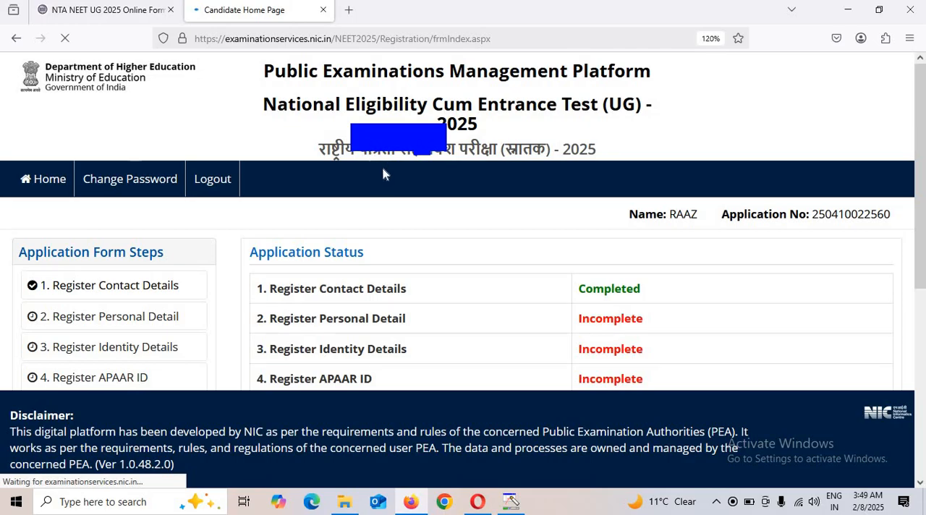
{"action": "scroll", "coordinate": [171, 234], "scroll_direction": "down", "scroll_amount": 4}
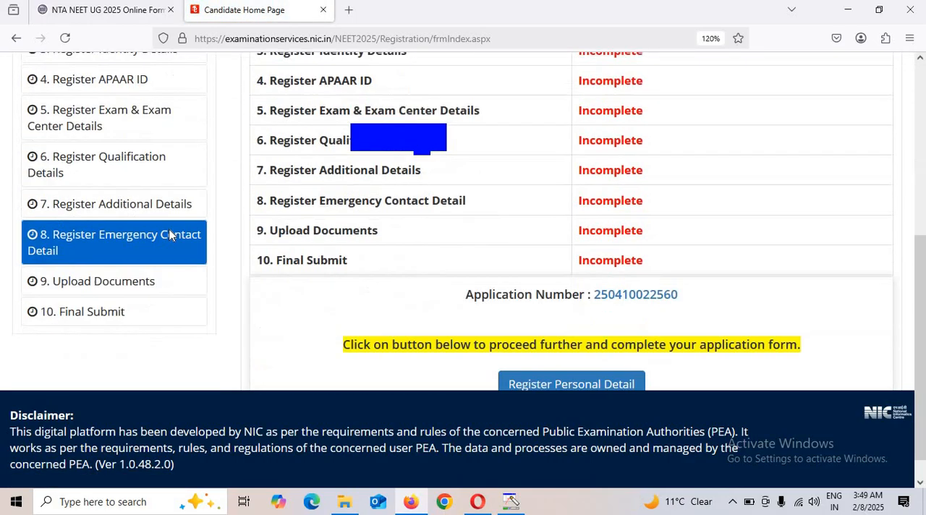
{"action": "scroll", "coordinate": [121, 216], "scroll_direction": "up", "scroll_amount": 3}
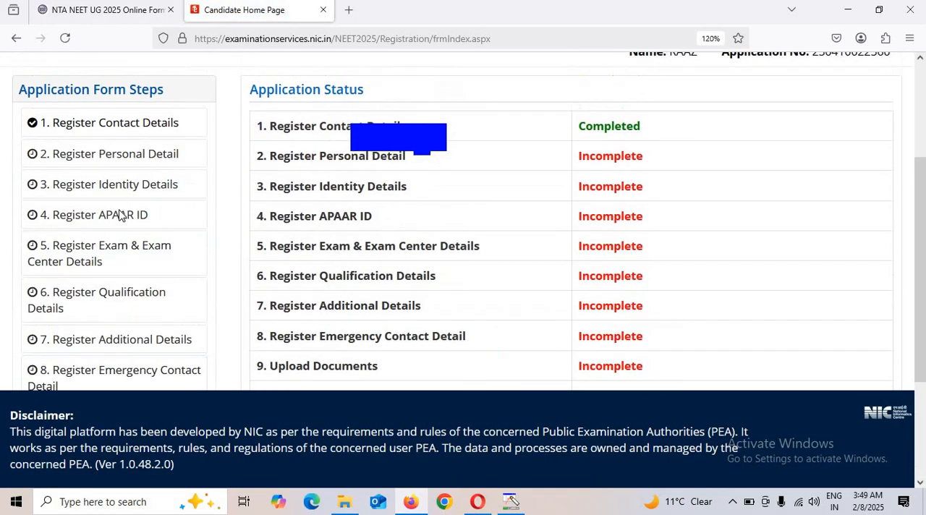
{"action": "scroll", "coordinate": [122, 216], "scroll_direction": "up", "scroll_amount": 2}
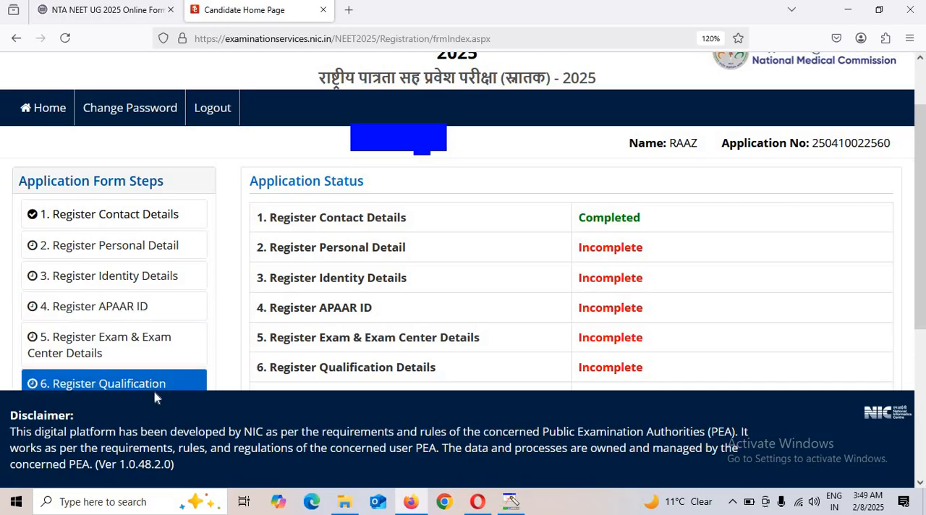
{"action": "scroll", "coordinate": [155, 362], "scroll_direction": "down", "scroll_amount": 1}
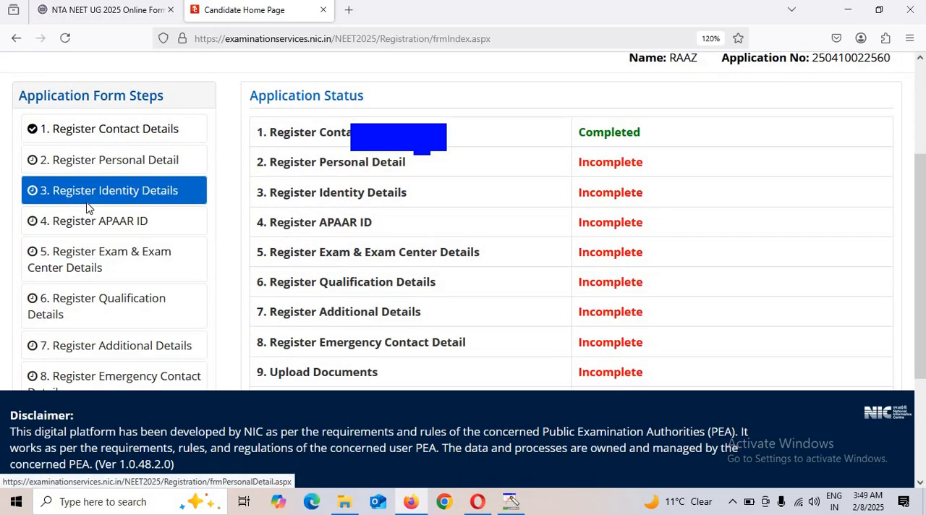
{"action": "scroll", "coordinate": [195, 270], "scroll_direction": "down", "scroll_amount": 3}
{"action": "scroll", "coordinate": [554, 281], "scroll_direction": "up", "scroll_amount": 2}
{"action": "scroll", "coordinate": [554, 282], "scroll_direction": "up", "scroll_amount": 1}
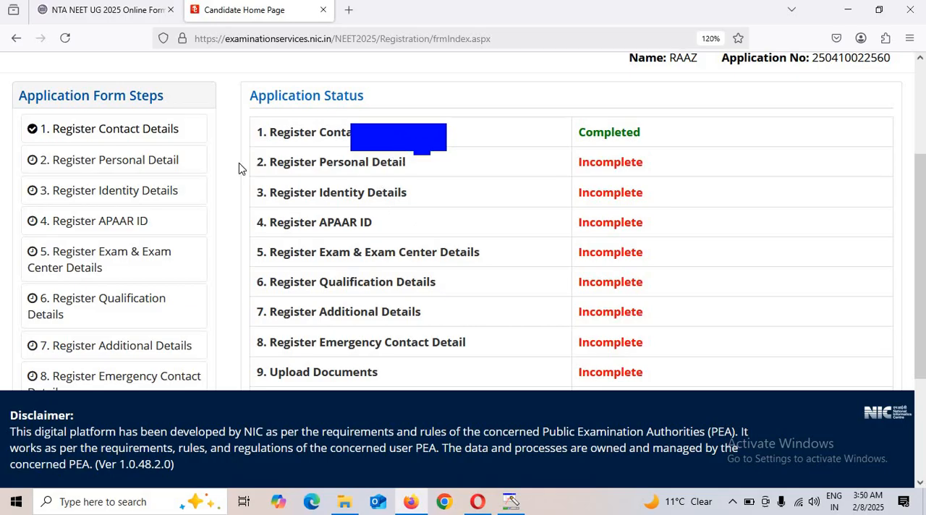
{"action": "left_click_drag", "start_coordinate": [274, 168], "coordinate": [409, 175]}
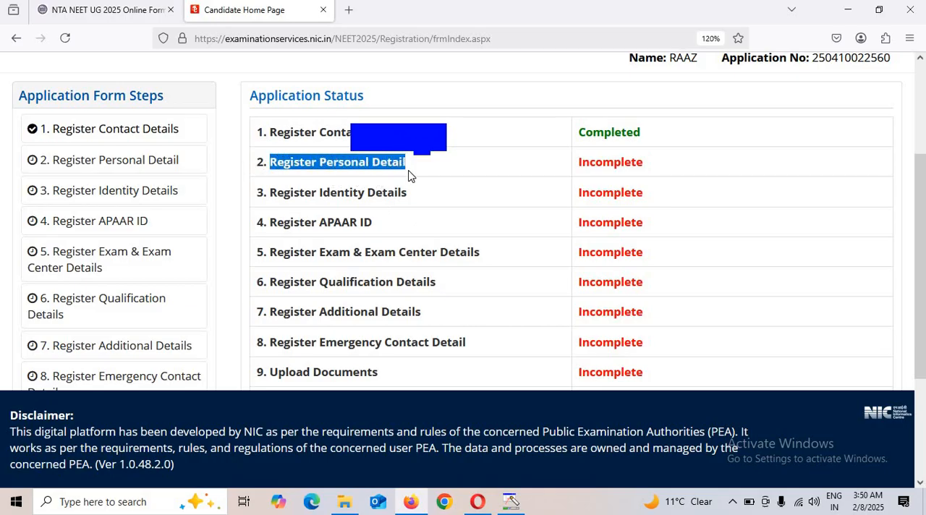
{"action": "scroll", "coordinate": [627, 173], "scroll_direction": "down", "scroll_amount": 3}
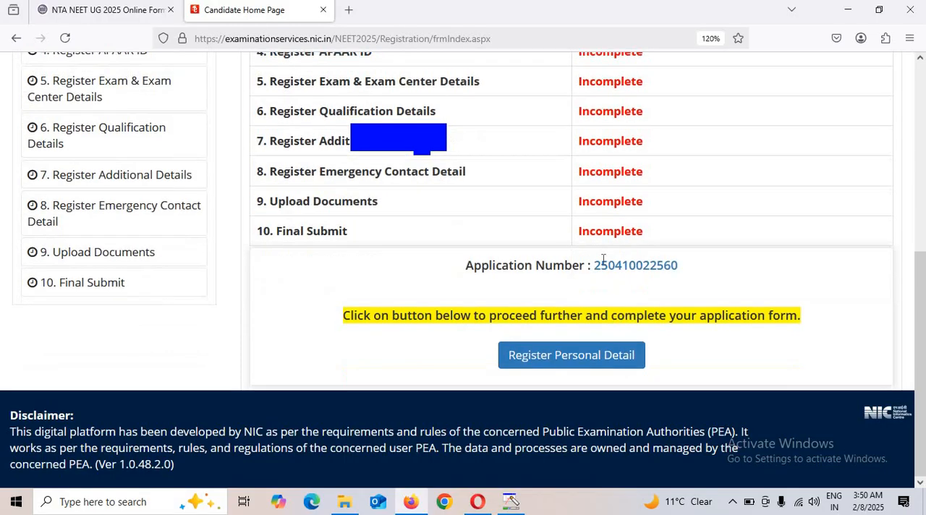
Open the Register Personal Detail form and set the Nationality to Indian
{"action": "left_click", "coordinate": [571, 355]}
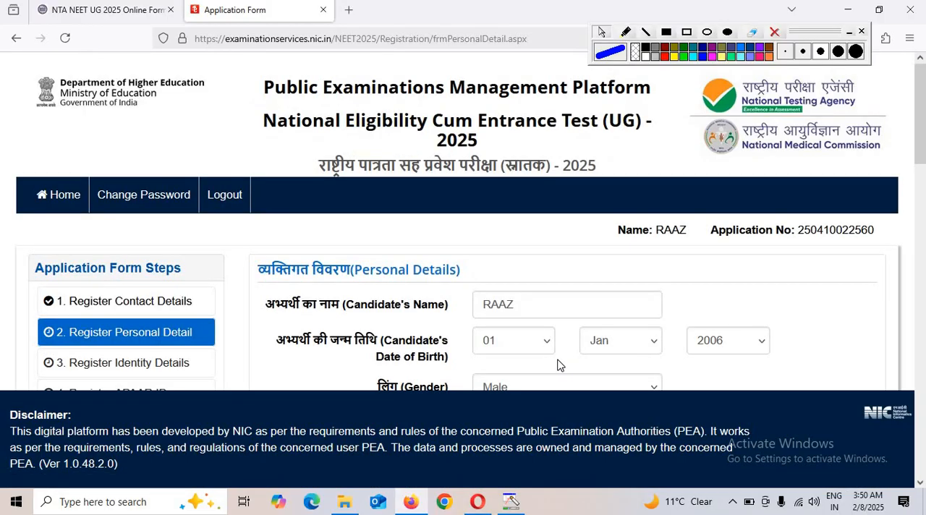
{"action": "scroll", "coordinate": [484, 287], "scroll_direction": "down", "scroll_amount": 1}
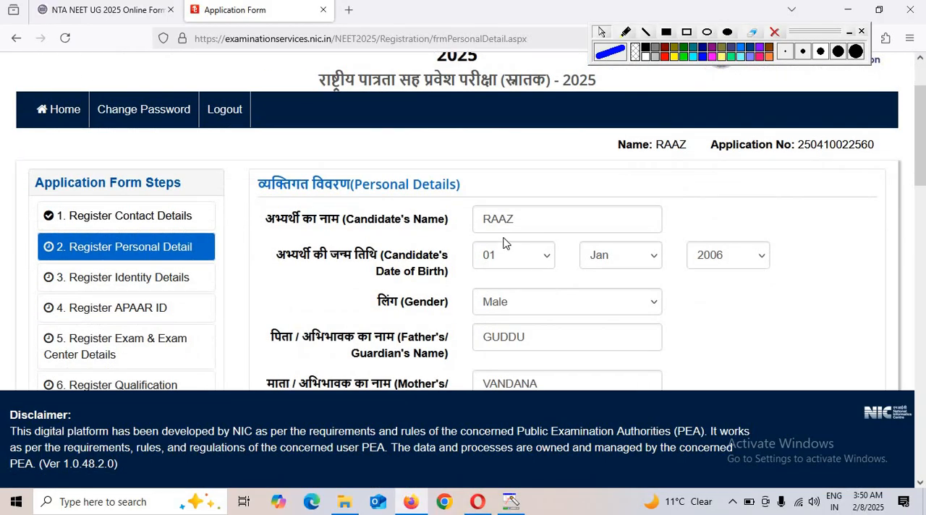
{"action": "left_click_drag", "start_coordinate": [485, 224], "coordinate": [553, 227]}
{"action": "left_click", "coordinate": [499, 274]}
{"action": "scroll", "coordinate": [463, 288], "scroll_direction": "down", "scroll_amount": 1}
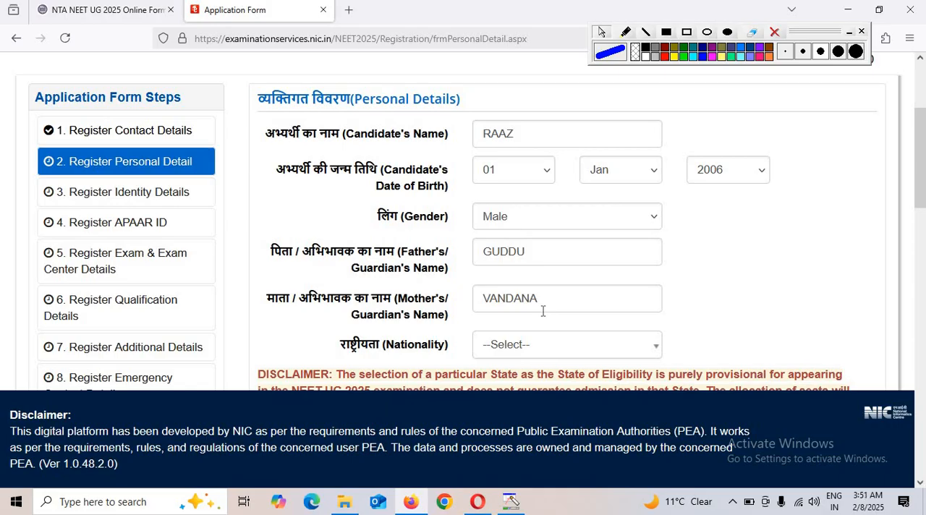
{"action": "left_click", "coordinate": [545, 355]}
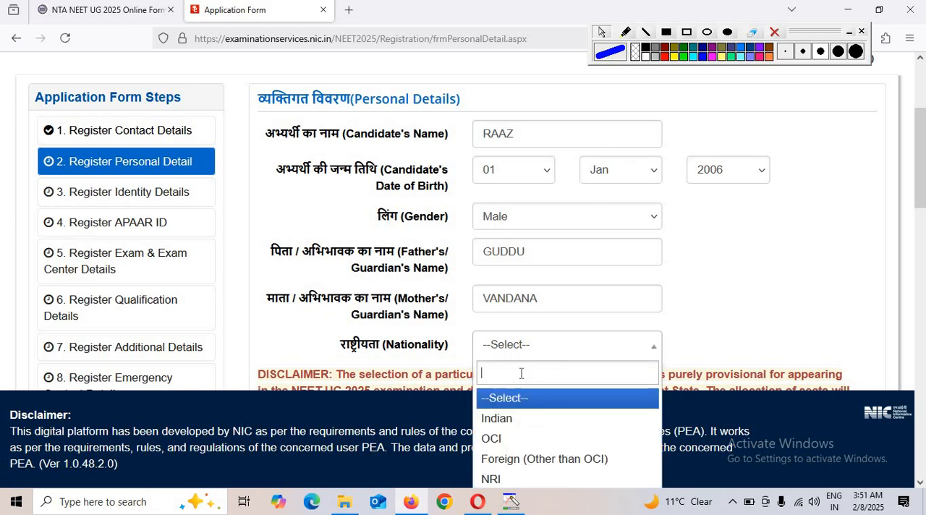
{"action": "left_click", "coordinate": [515, 418]}
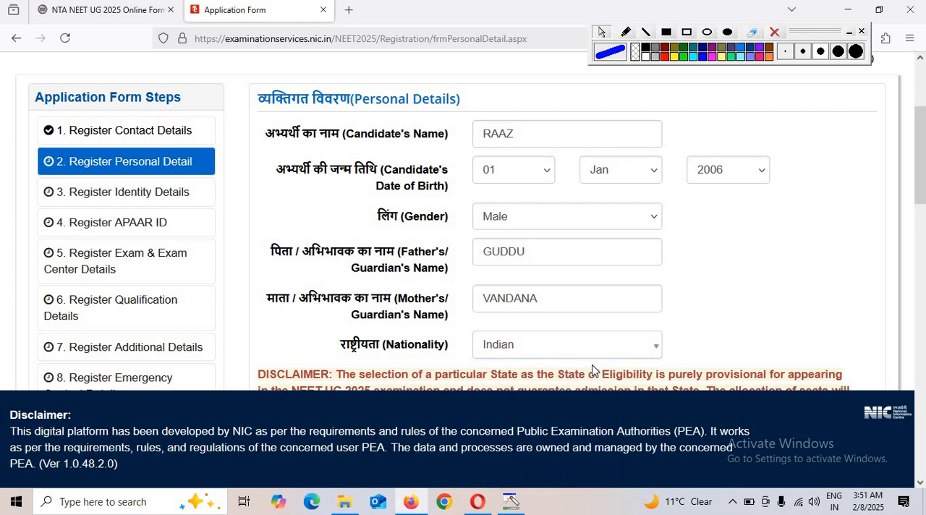
Set the State of Eligibility to UTTAR PRADESH
{"action": "scroll", "coordinate": [630, 355], "scroll_direction": "down", "scroll_amount": 2}
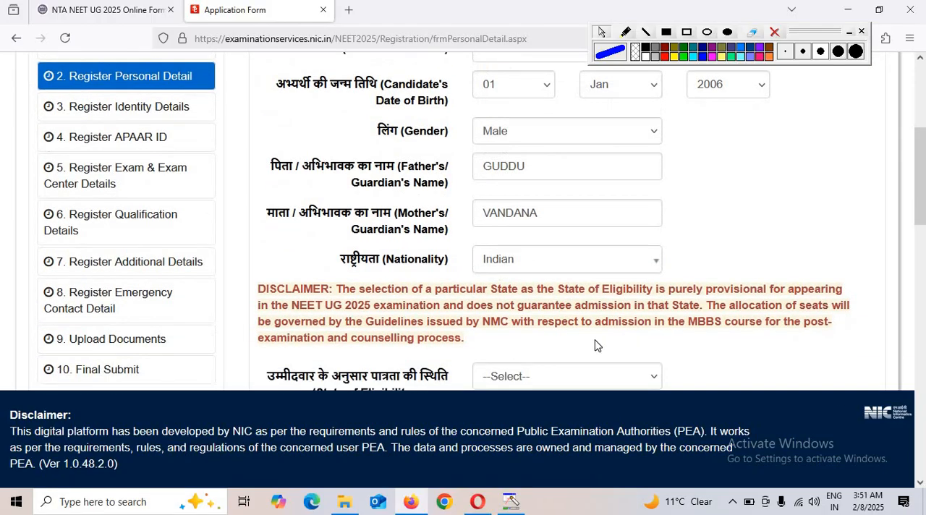
{"action": "scroll", "coordinate": [595, 346], "scroll_direction": "down", "scroll_amount": 2}
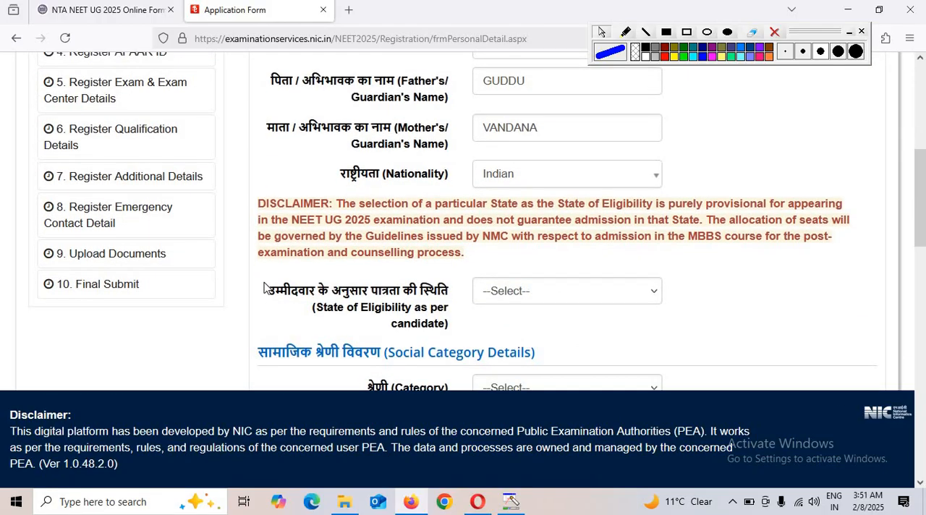
{"action": "left_click_drag", "start_coordinate": [265, 288], "coordinate": [452, 291]}
{"action": "left_click", "coordinate": [584, 297]}
{"action": "scroll", "coordinate": [582, 144], "scroll_direction": "down", "scroll_amount": 5}
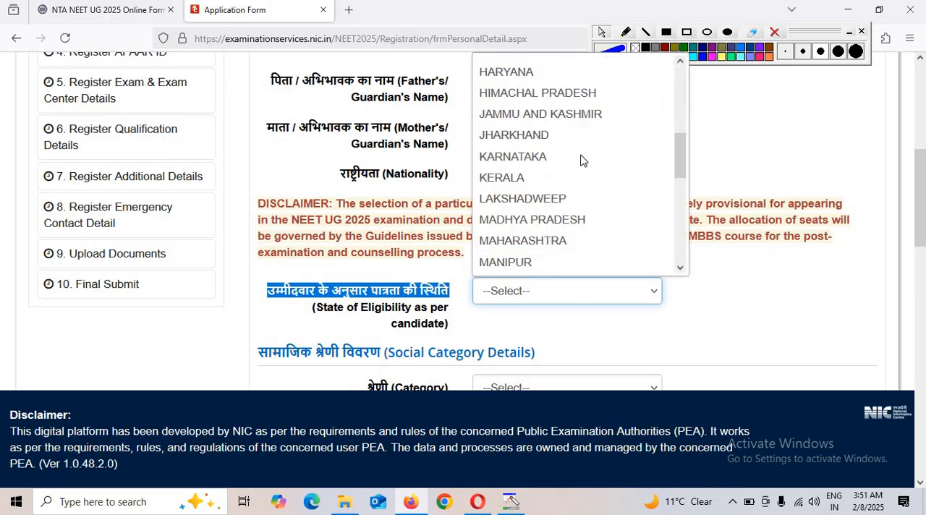
{"action": "scroll", "coordinate": [586, 188], "scroll_direction": "down", "scroll_amount": 5}
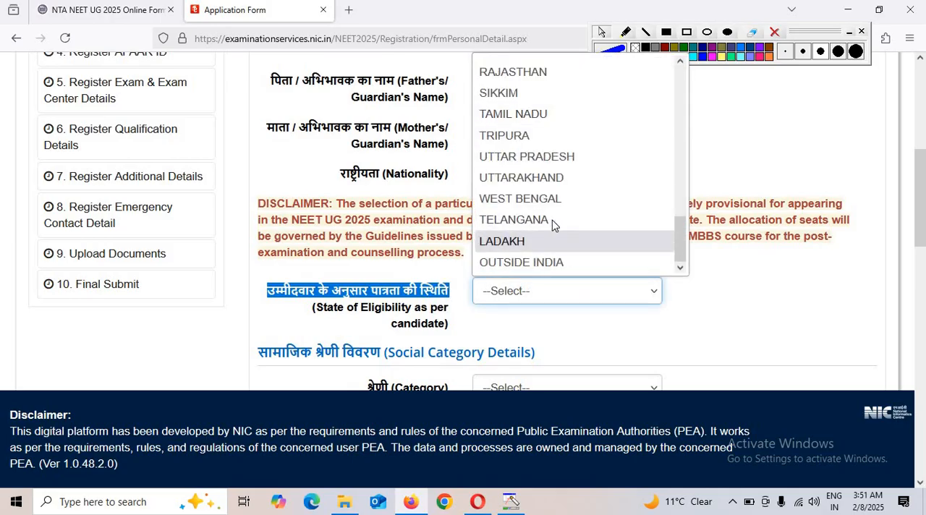
{"action": "left_click", "coordinate": [562, 157]}
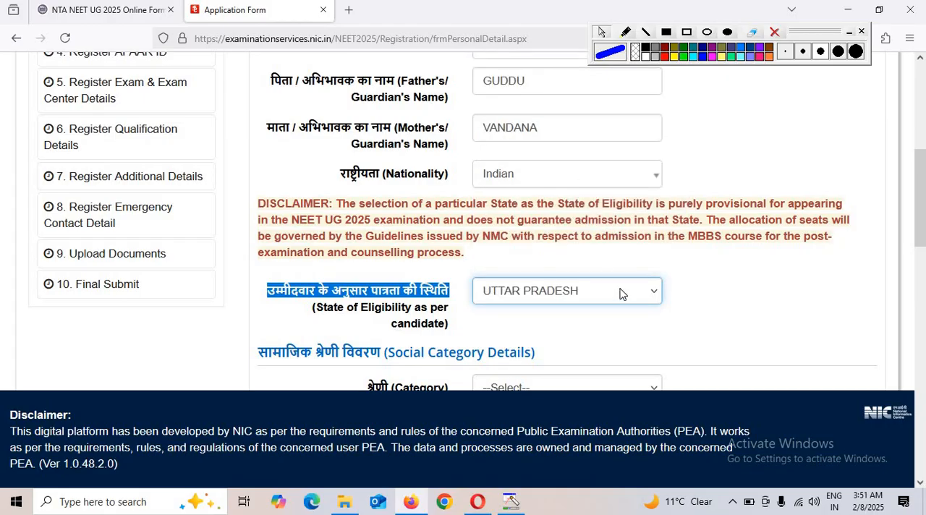
Select SC as the Category and choose SC again to confirm the category
{"action": "scroll", "coordinate": [612, 293], "scroll_direction": "down", "scroll_amount": 2}
{"action": "left_click", "coordinate": [541, 302]}
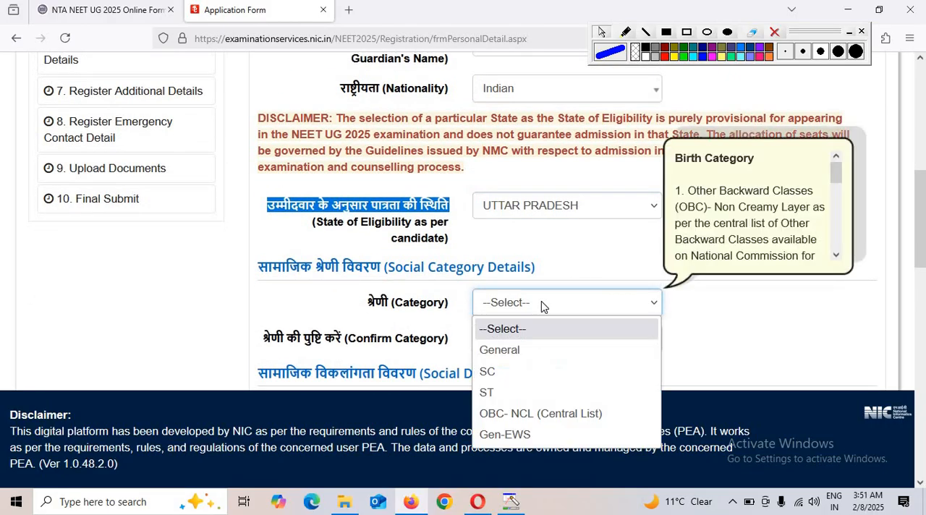
{"action": "left_click", "coordinate": [498, 371]}
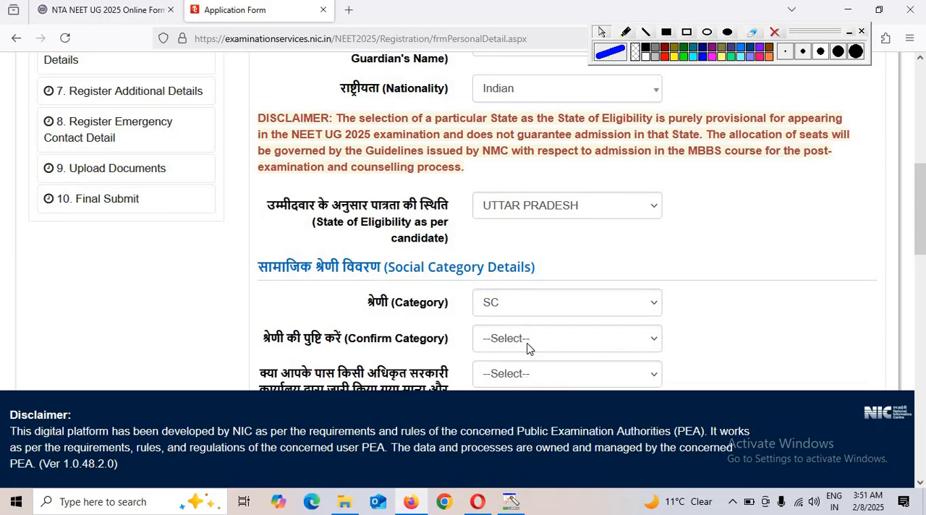
{"action": "left_click", "coordinate": [532, 340]}
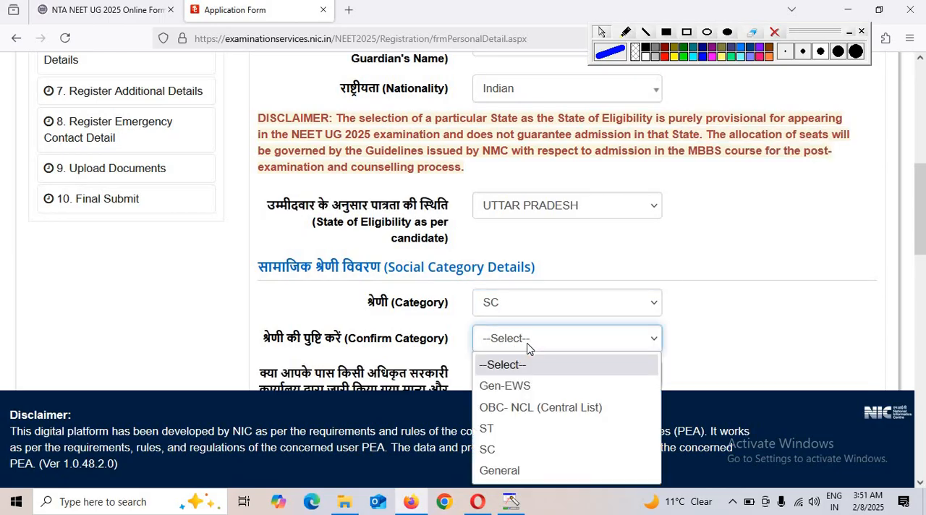
{"action": "left_click", "coordinate": [490, 450]}
Answer the valid category certificate question with No - I have applied but awaiting the certificate
{"action": "scroll", "coordinate": [600, 380], "scroll_direction": "down", "scroll_amount": 2}
{"action": "left_click", "coordinate": [551, 291]}
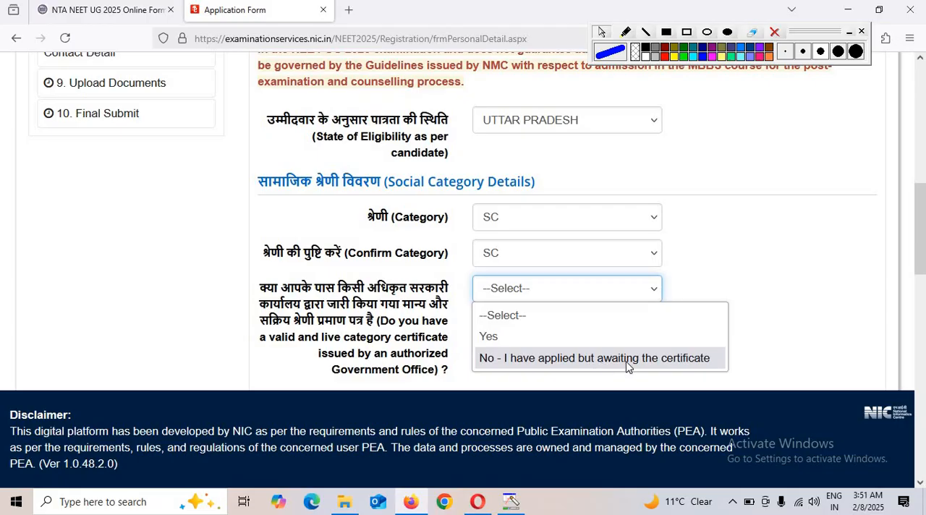
{"action": "left_click", "coordinate": [649, 365]}
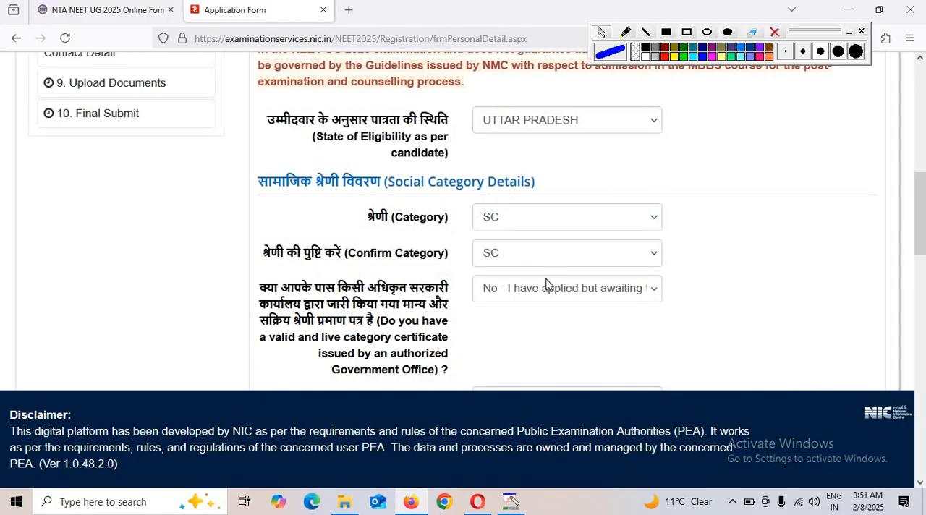
Examine the category certificate receipt number, application date and authority fields in the Social Category Details section
{"action": "scroll", "coordinate": [548, 287], "scroll_direction": "down", "scroll_amount": 2}
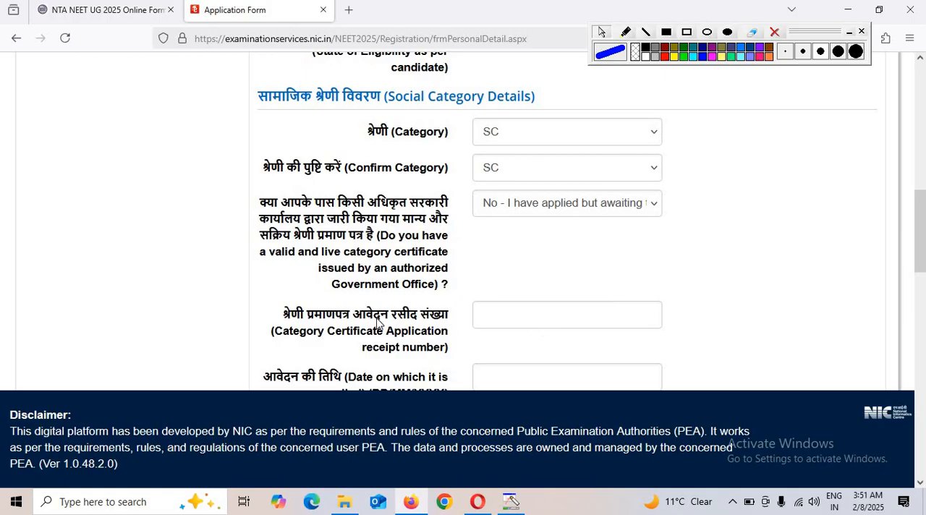
{"action": "left_click_drag", "start_coordinate": [288, 334], "coordinate": [424, 333]}
{"action": "left_click", "coordinate": [497, 323]}
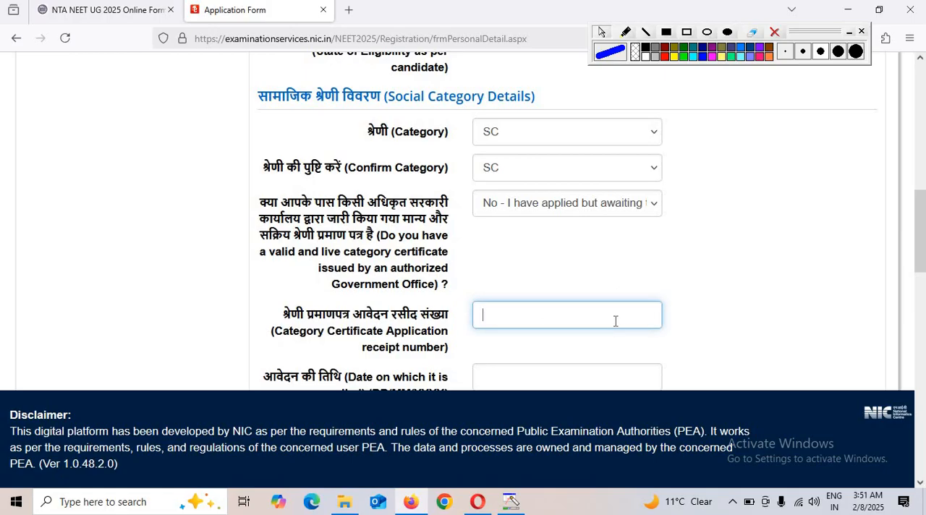
{"action": "scroll", "coordinate": [622, 318], "scroll_direction": "down", "scroll_amount": 2}
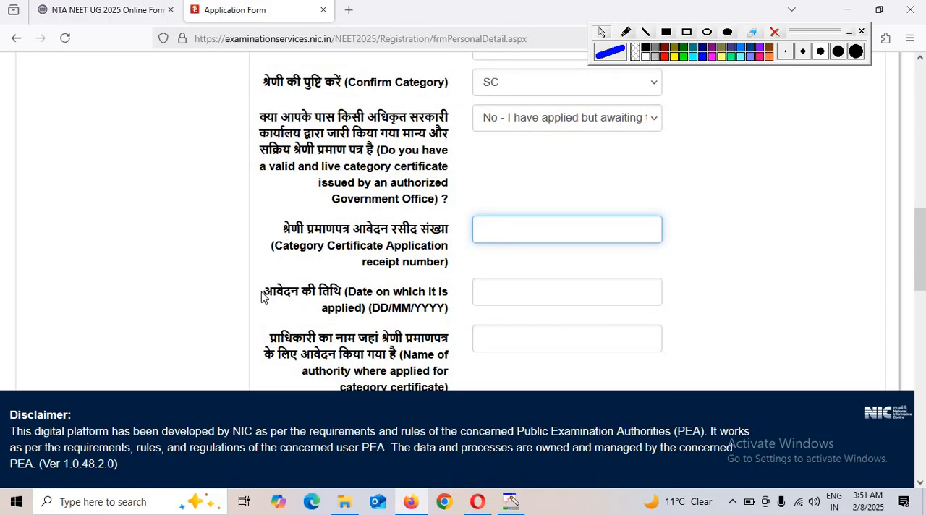
{"action": "left_click_drag", "start_coordinate": [263, 296], "coordinate": [445, 310]}
{"action": "left_click", "coordinate": [519, 297]}
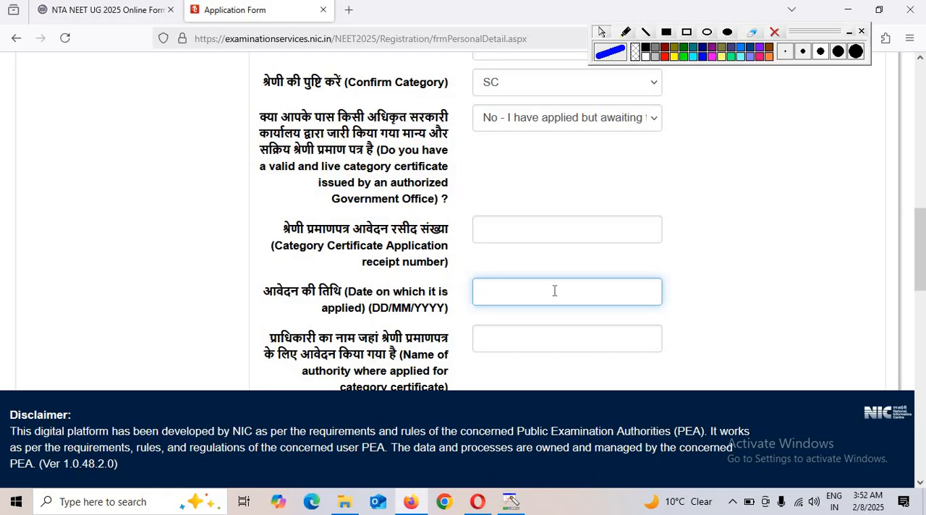
{"action": "left_click_drag", "start_coordinate": [230, 333], "coordinate": [331, 357]}
{"action": "left_click", "coordinate": [366, 346]}
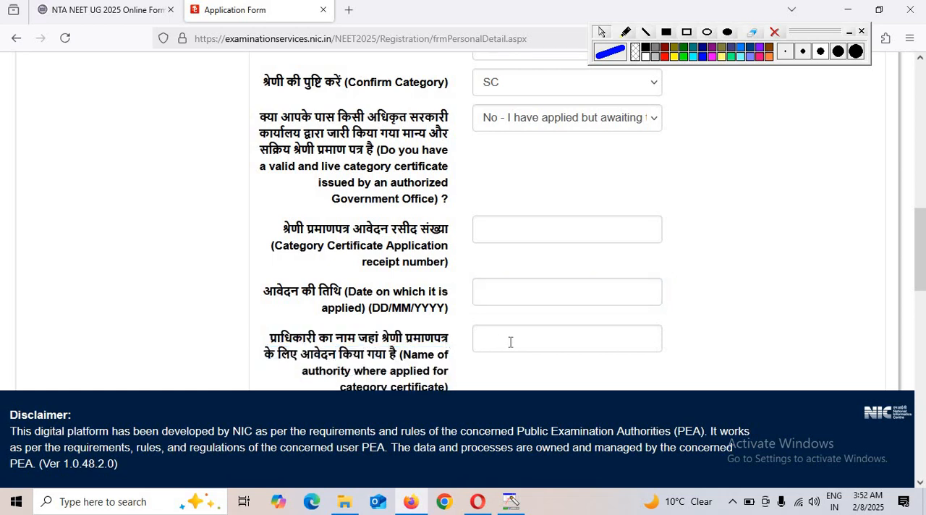
{"action": "scroll", "coordinate": [545, 346], "scroll_direction": "down", "scroll_amount": 2}
{"action": "left_click", "coordinate": [535, 246]}
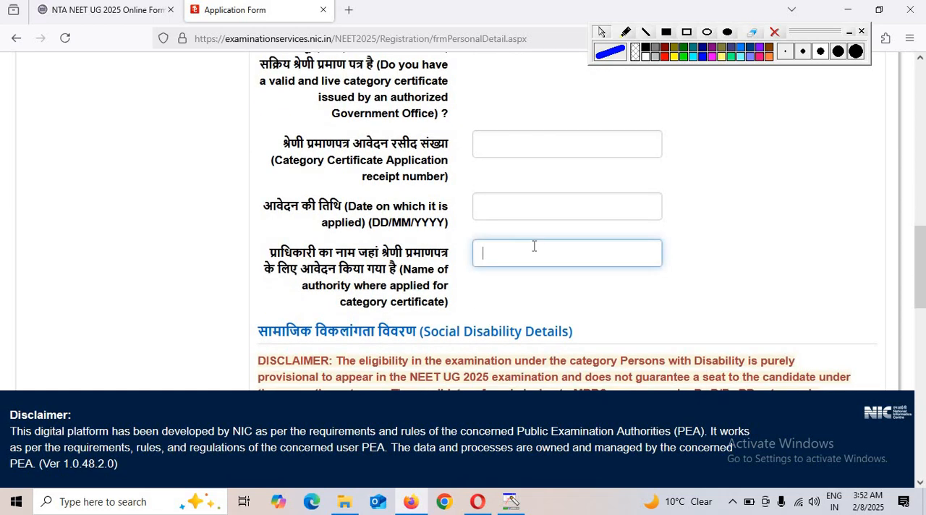
{"action": "scroll", "coordinate": [573, 275], "scroll_direction": "down", "scroll_amount": 2}
{"action": "left_click_drag", "start_coordinate": [272, 246], "coordinate": [610, 278]}
{"action": "scroll", "coordinate": [533, 317], "scroll_direction": "down", "scroll_amount": 3}
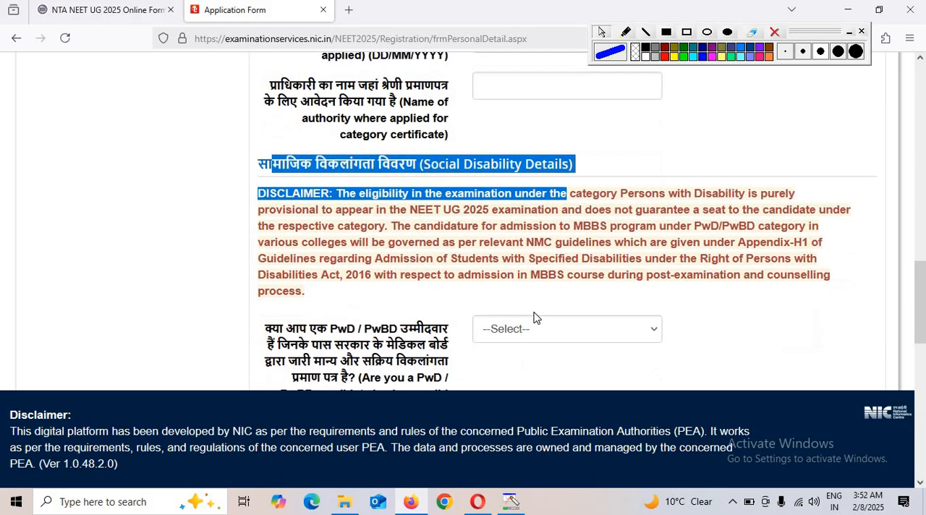
{"action": "scroll", "coordinate": [528, 316], "scroll_direction": "down", "scroll_amount": 3}
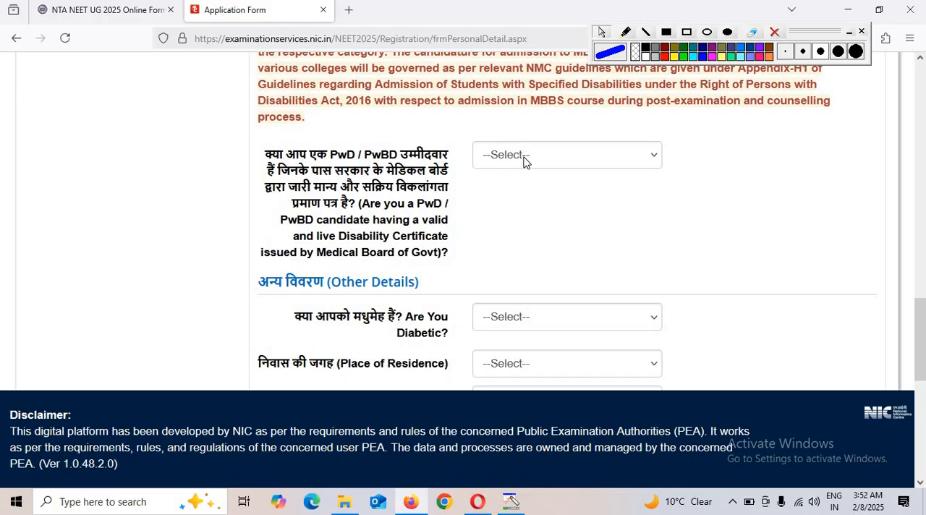
Answer the PwD / PwBD candidate question with No
{"action": "left_click", "coordinate": [524, 161]}
{"action": "left_click", "coordinate": [505, 203]}
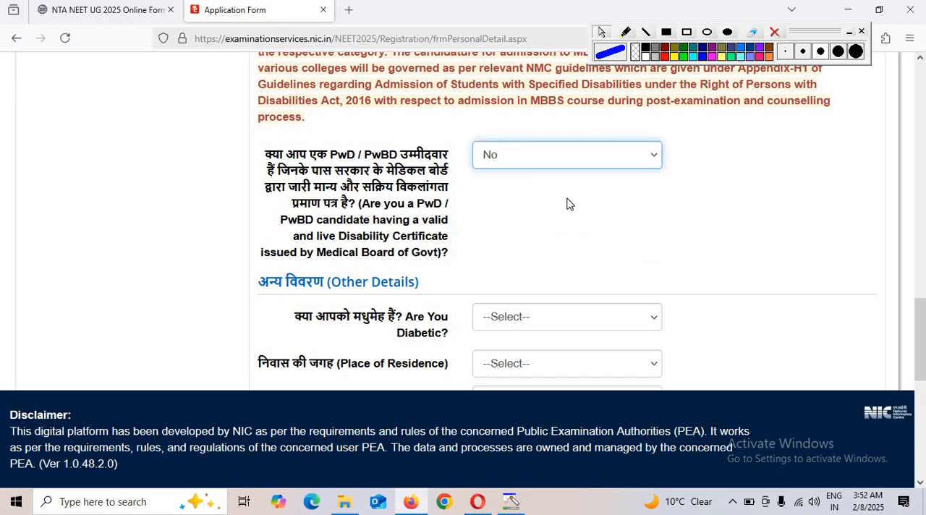
{"action": "left_click", "coordinate": [542, 157]}
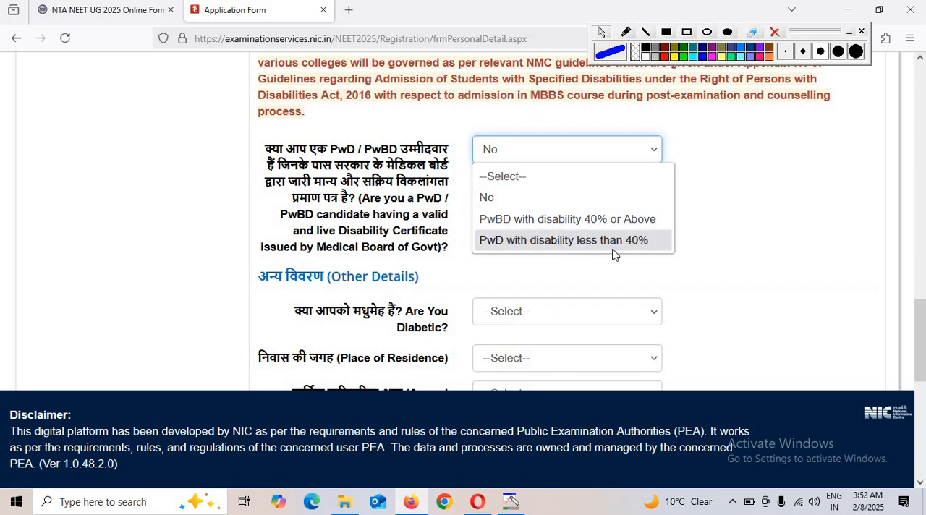
{"action": "left_click", "coordinate": [607, 197]}
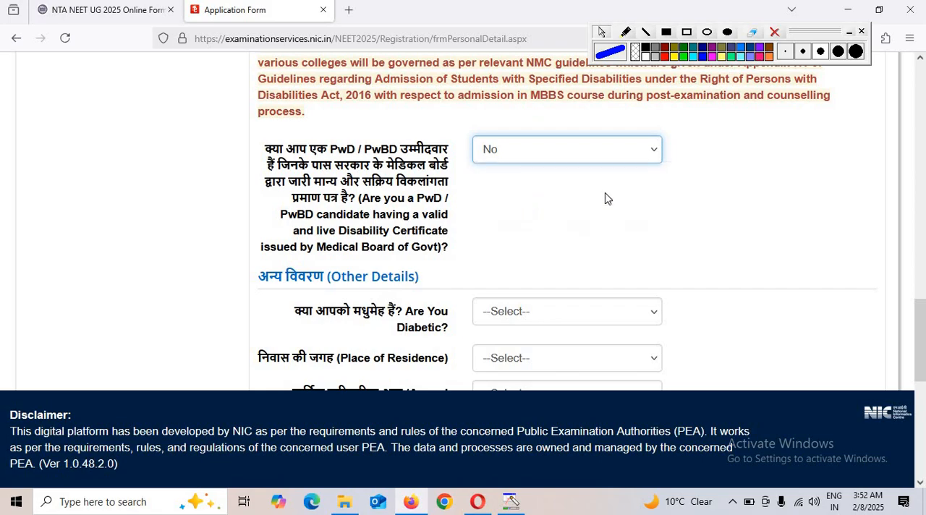
Set the Are You Diabetic answer to No in the Other Details section
{"action": "scroll", "coordinate": [409, 223], "scroll_direction": "down", "scroll_amount": 2}
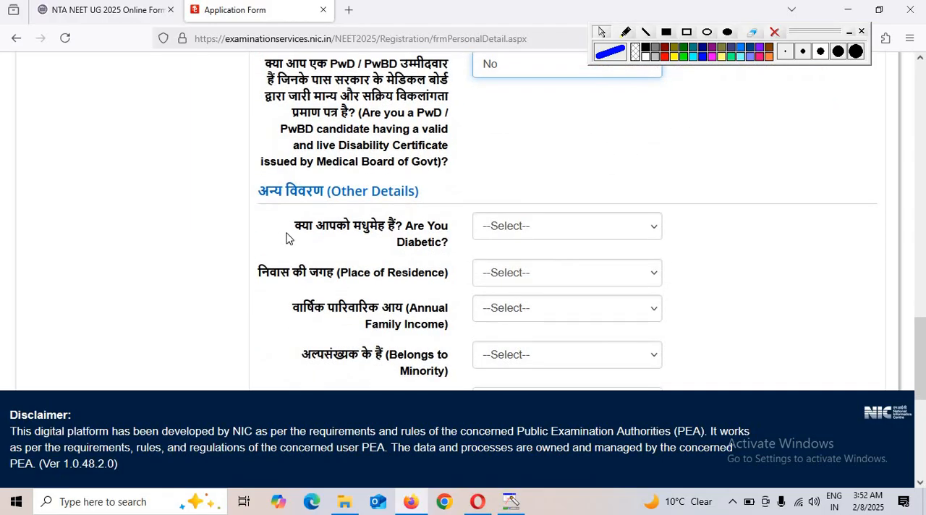
{"action": "left_click_drag", "start_coordinate": [296, 232], "coordinate": [435, 233]}
{"action": "left_click", "coordinate": [565, 236]}
{"action": "left_click", "coordinate": [507, 301]}
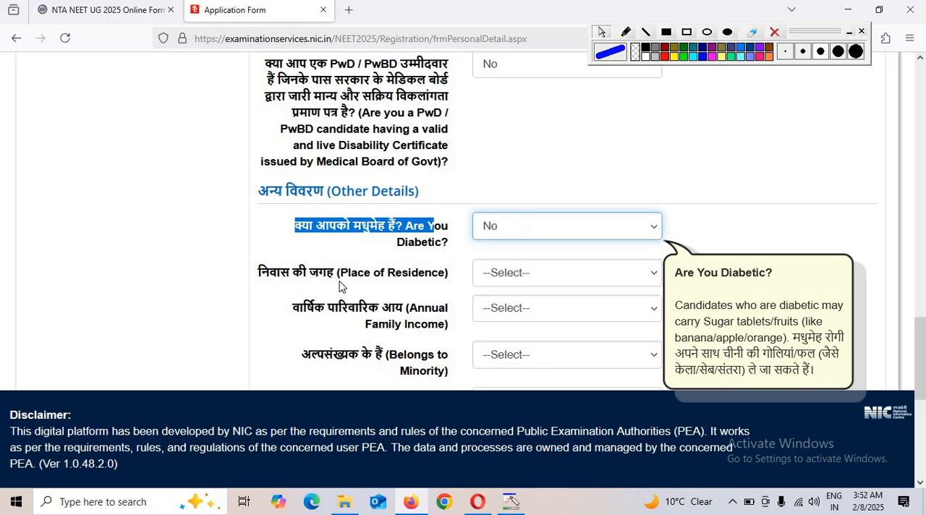
Set the Place of Residence to Rural
{"action": "left_click_drag", "start_coordinate": [259, 275], "coordinate": [411, 276]}
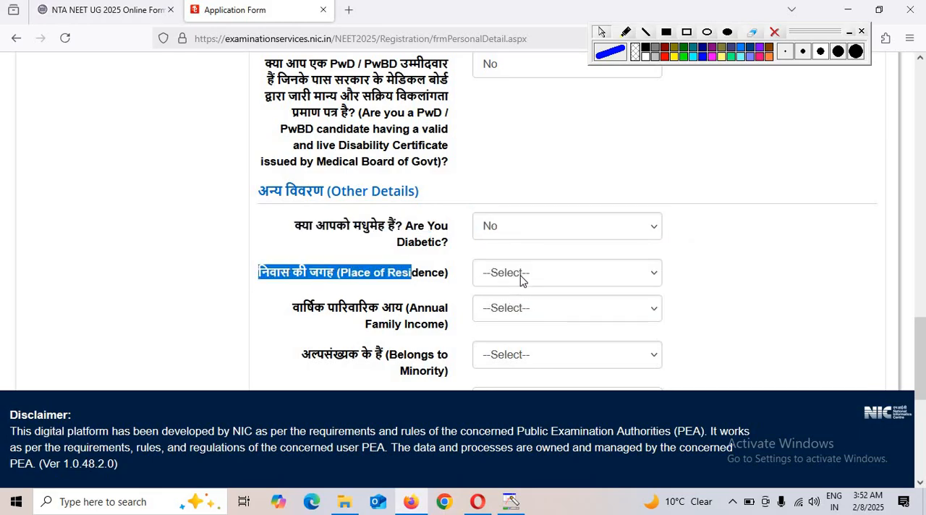
{"action": "left_click", "coordinate": [521, 279]}
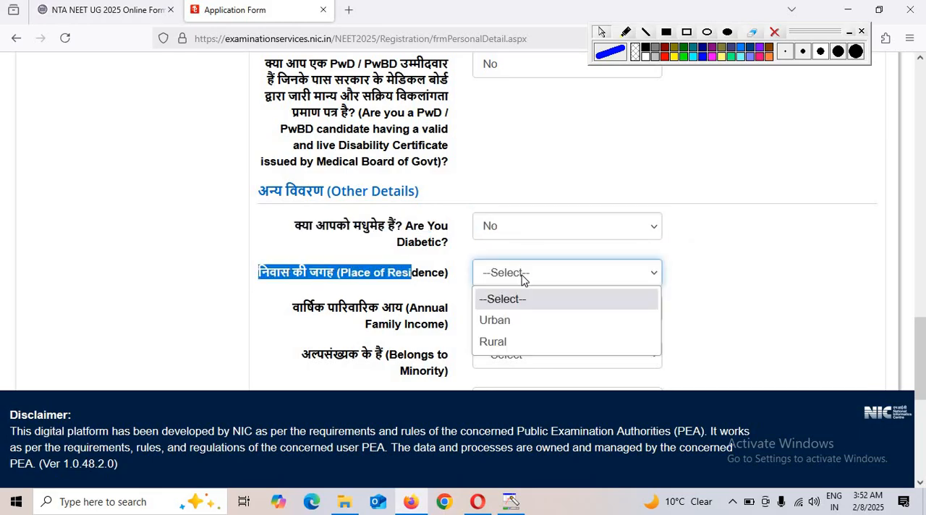
{"action": "left_click", "coordinate": [492, 342]}
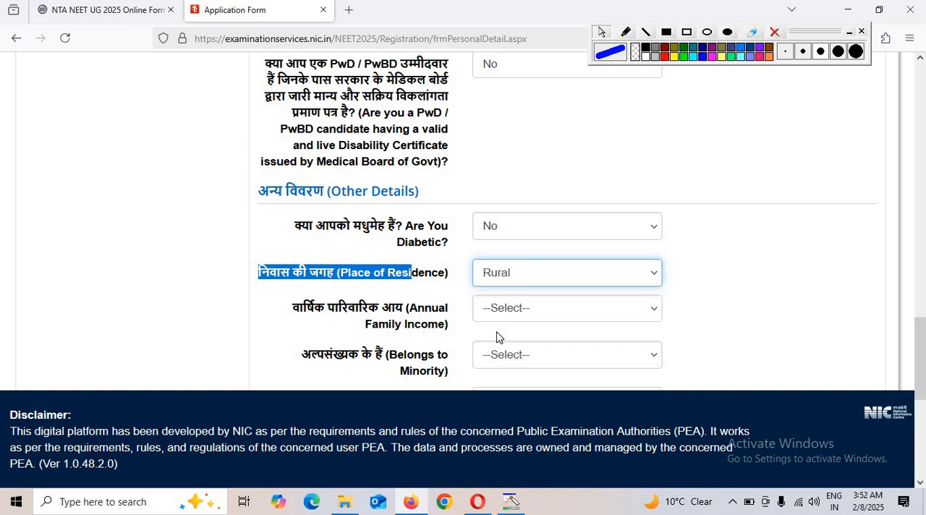
Set the Annual Family Income to UPTO 100000
{"action": "left_click", "coordinate": [510, 309]}
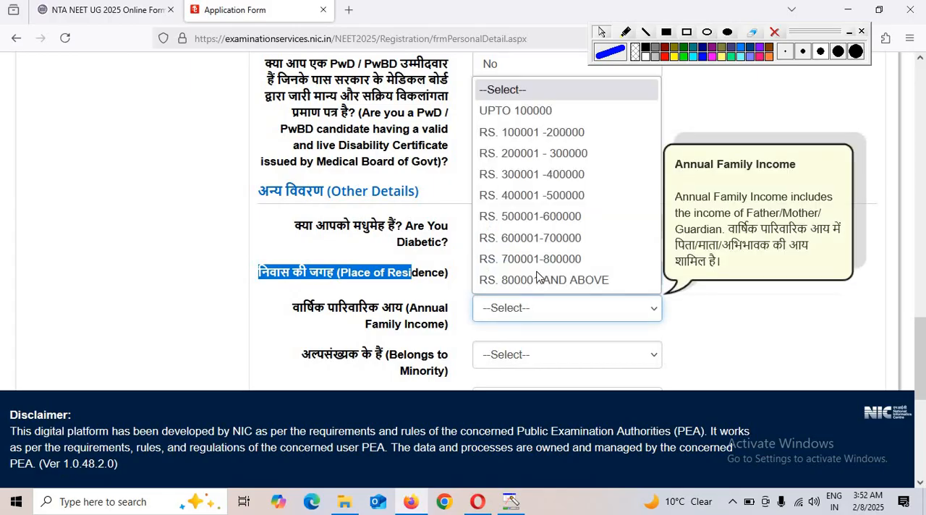
{"action": "left_click", "coordinate": [307, 335]}
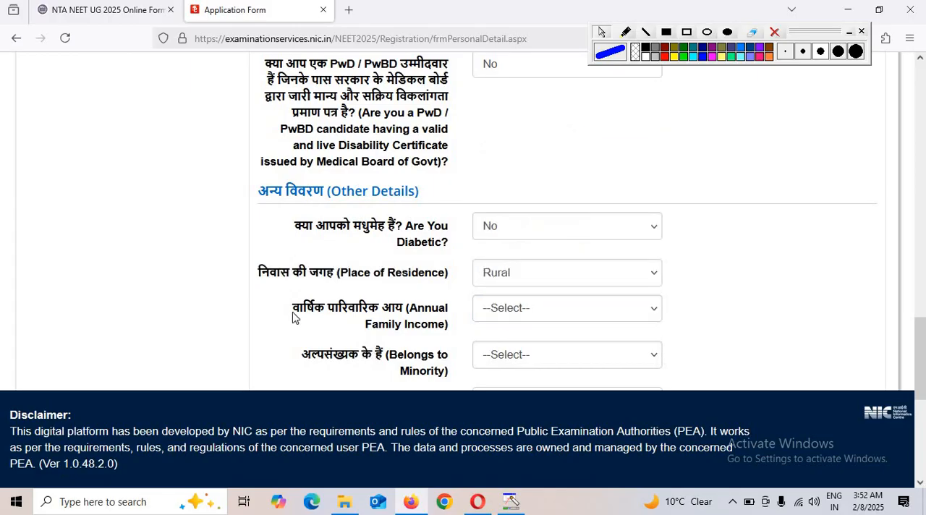
{"action": "left_click_drag", "start_coordinate": [294, 316], "coordinate": [455, 314]}
{"action": "left_click", "coordinate": [527, 314]}
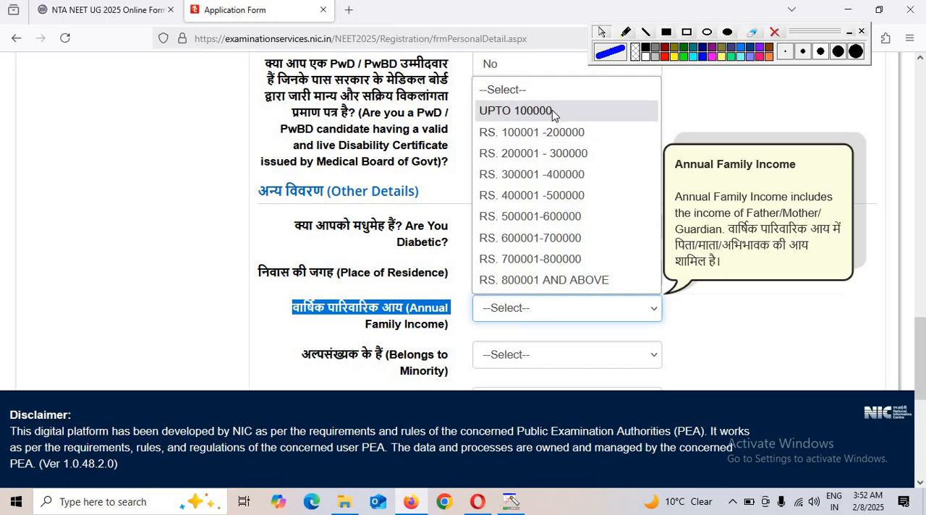
{"action": "left_click", "coordinate": [516, 111]}
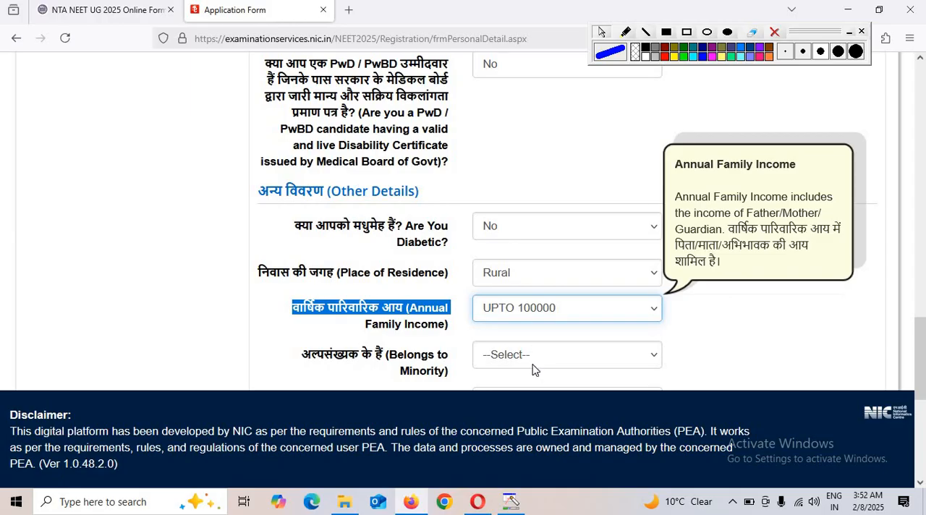
{"action": "left_click", "coordinate": [542, 307]}
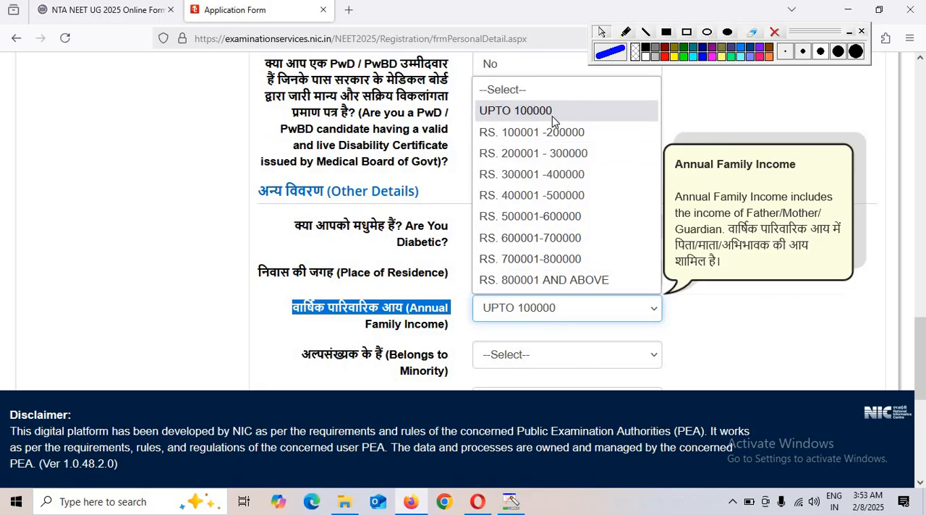
{"action": "left_click", "coordinate": [499, 114]}
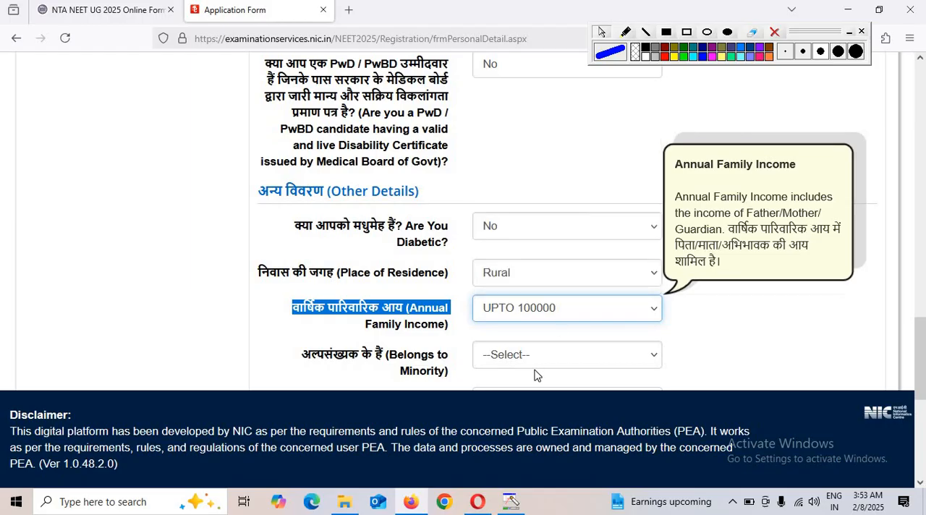
Set Belongs to Minority to No and the Country of Residence to India
{"action": "left_click", "coordinate": [502, 364]}
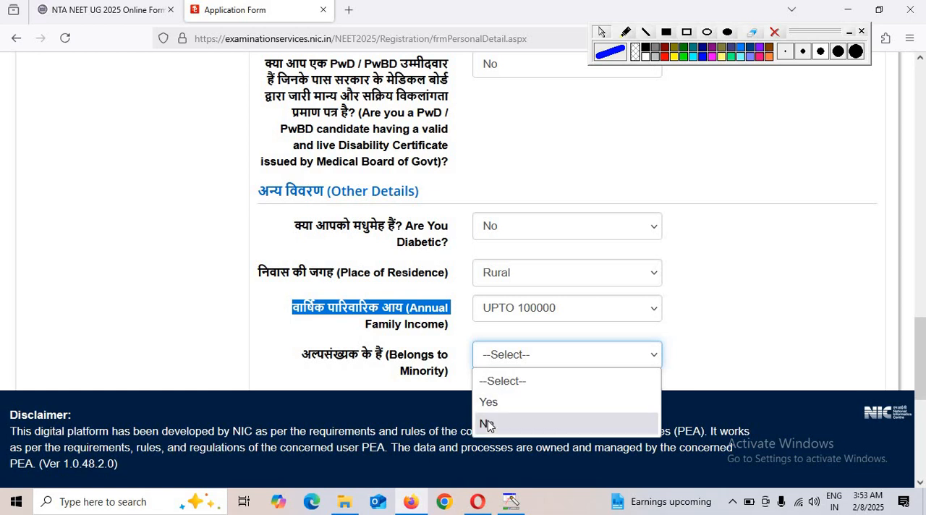
{"action": "left_click", "coordinate": [488, 423]}
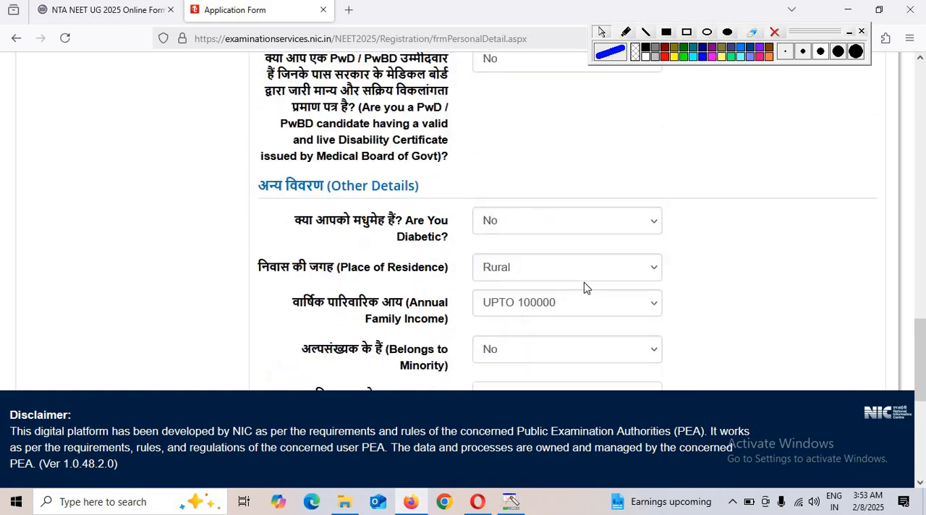
{"action": "scroll", "coordinate": [568, 289], "scroll_direction": "down", "scroll_amount": 5}
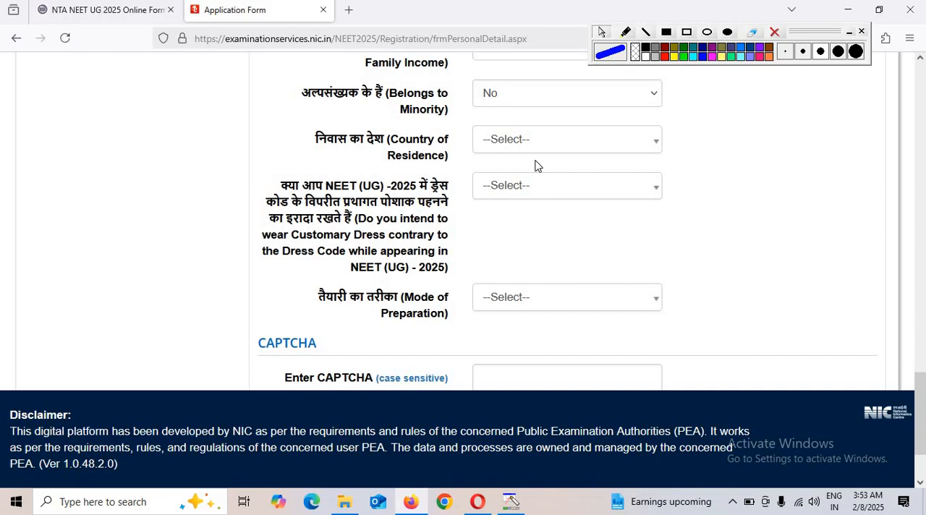
{"action": "left_click", "coordinate": [542, 145]}
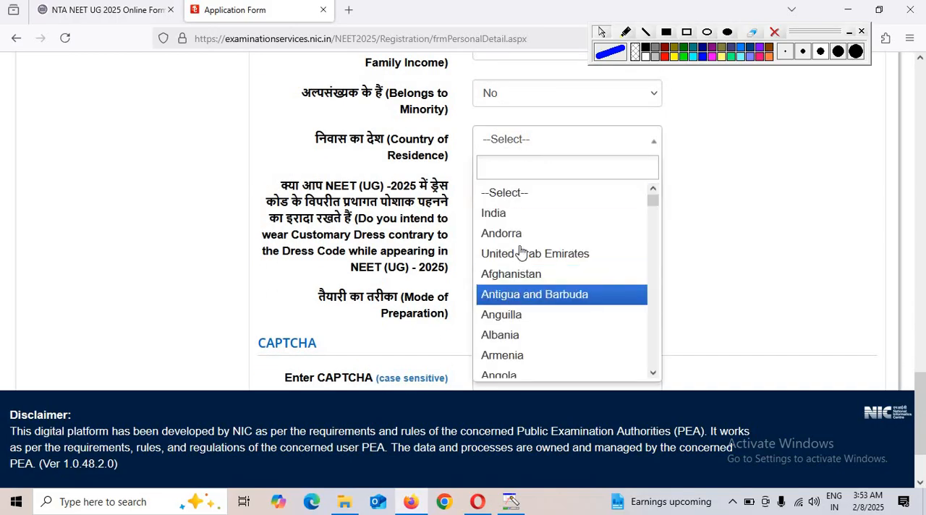
{"action": "left_click", "coordinate": [523, 215]}
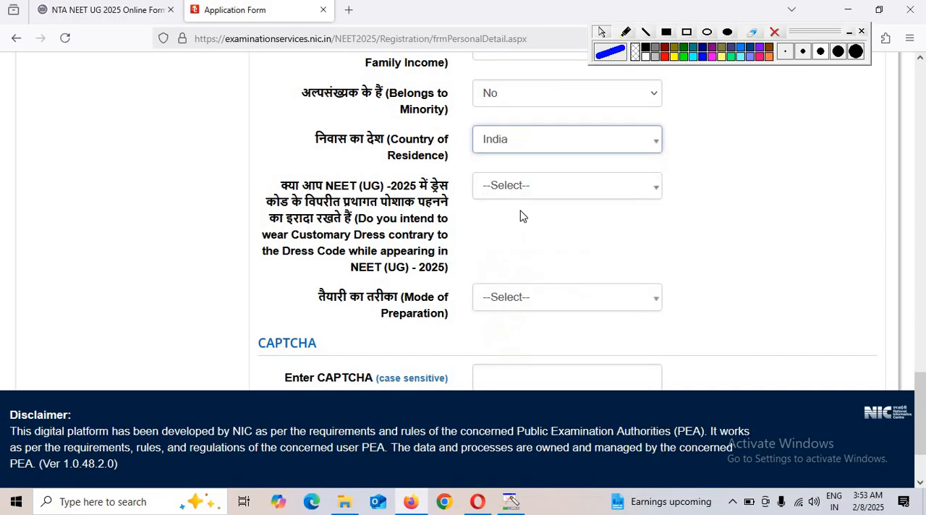
Answer No to wearing customary dress and set the Mode of Preparation to Self Study
{"action": "left_click", "coordinate": [569, 187]}
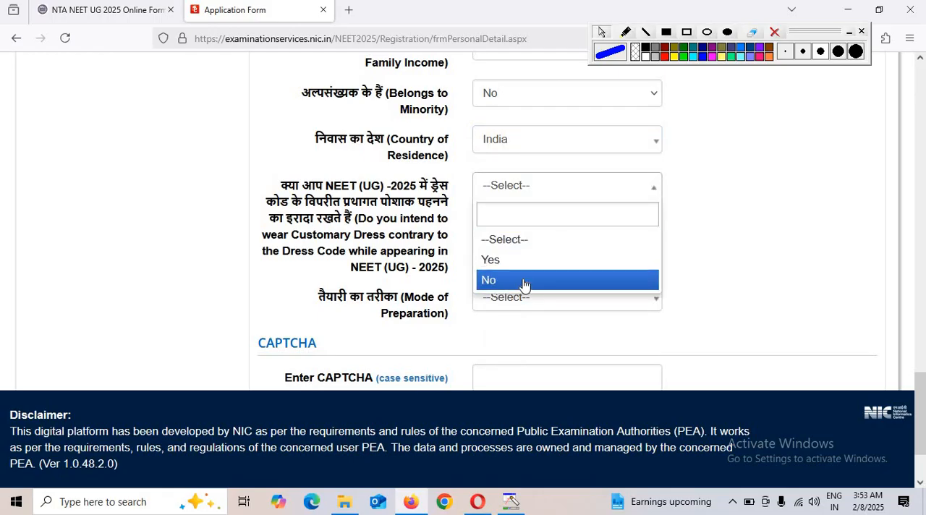
{"action": "left_click", "coordinate": [479, 282]}
{"action": "left_click_drag", "start_coordinate": [337, 301], "coordinate": [485, 311]}
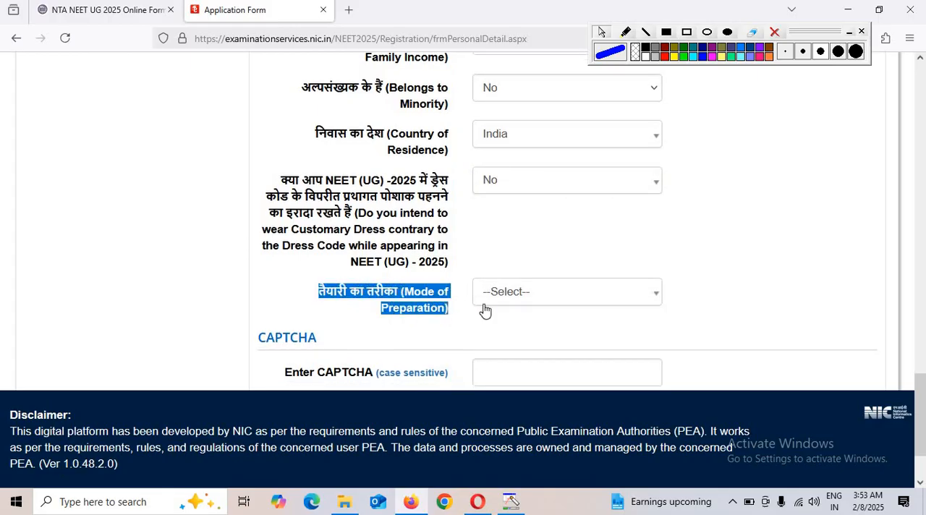
{"action": "left_click", "coordinate": [584, 297]}
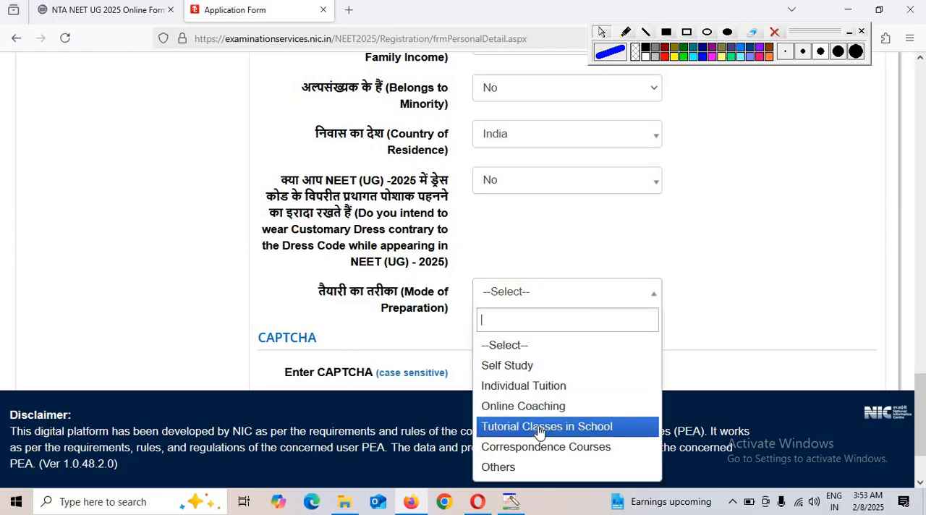
{"action": "left_click", "coordinate": [527, 366]}
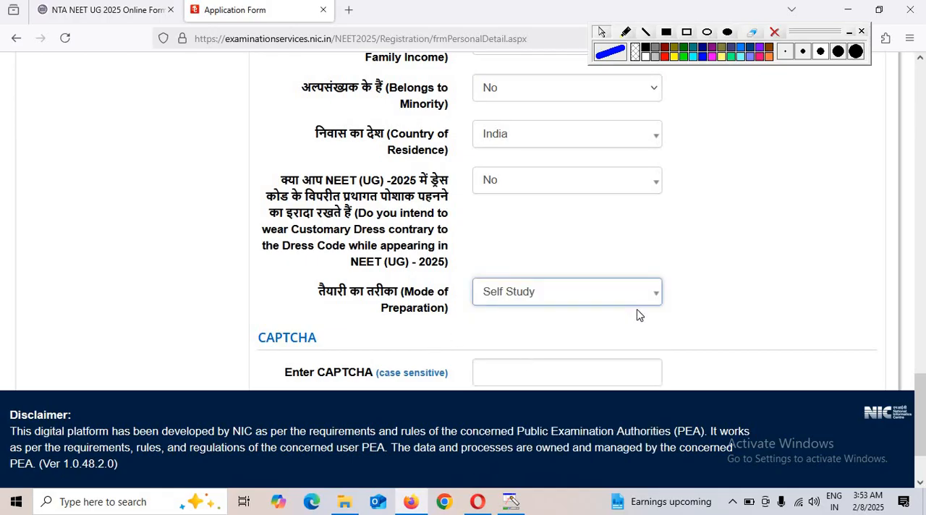
Refresh the CAPTCHA, enter its text, and save the personal details, confirming the submission
{"action": "scroll", "coordinate": [637, 315], "scroll_direction": "down", "scroll_amount": 2}
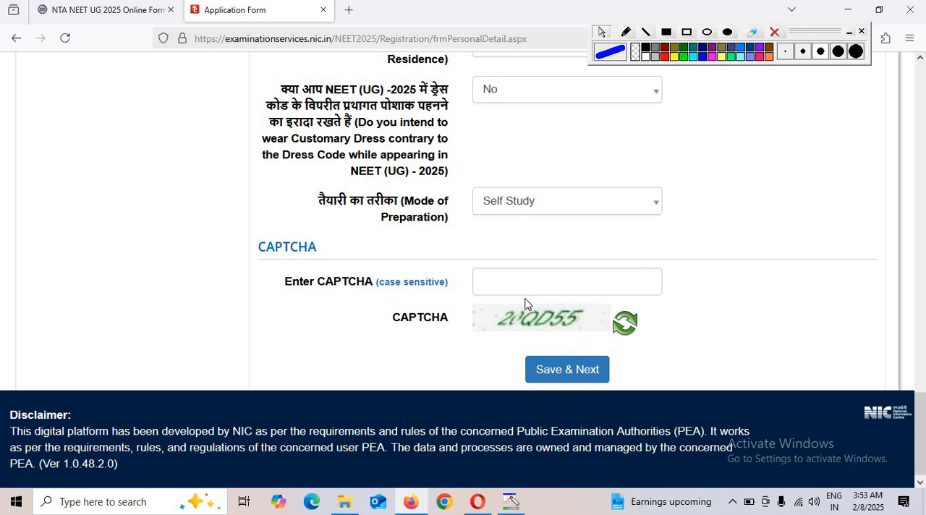
{"action": "left_click", "coordinate": [617, 325]}
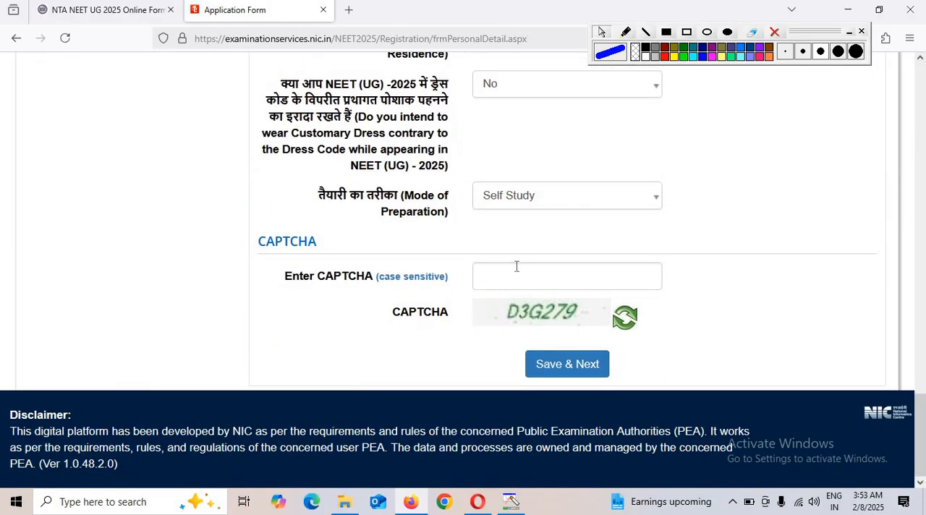
{"action": "left_click", "coordinate": [517, 268]}
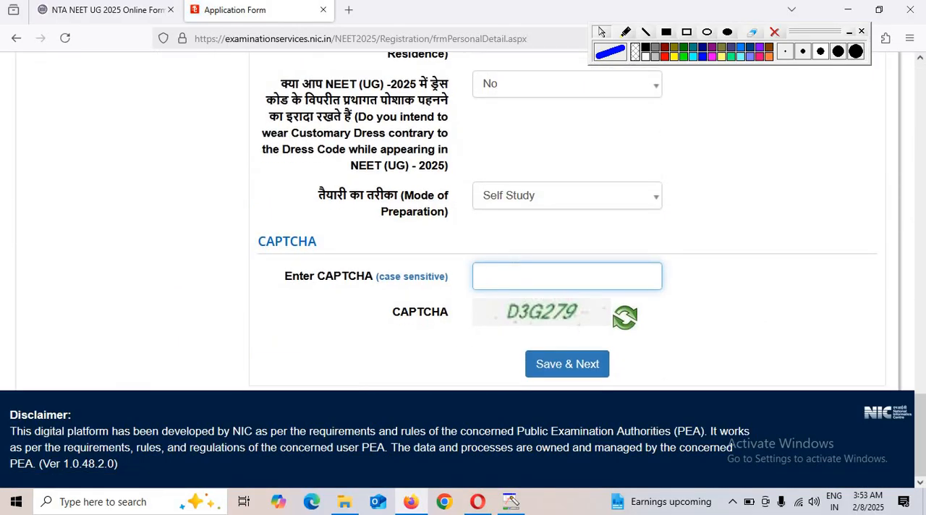
{"action": "type", "text": "6G279"}
{"action": "left_click", "coordinate": [585, 360]}
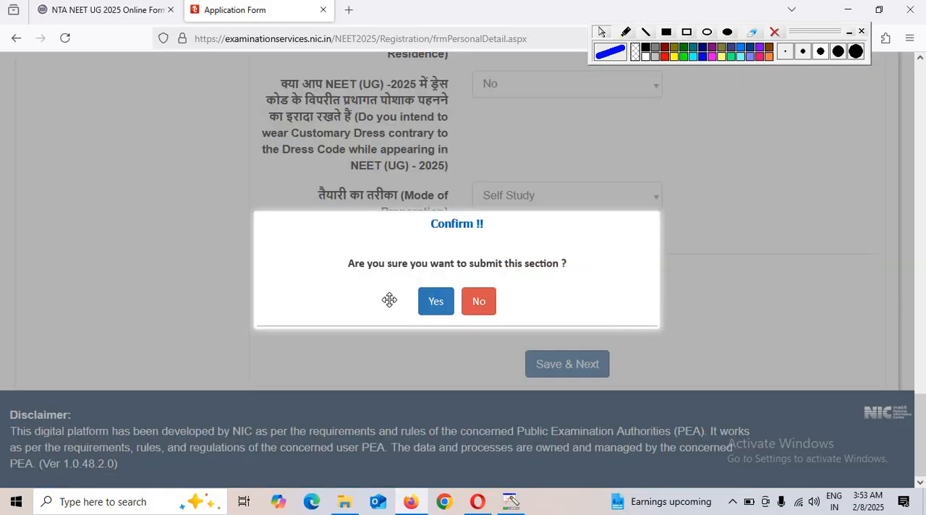
{"action": "left_click", "coordinate": [434, 302]}
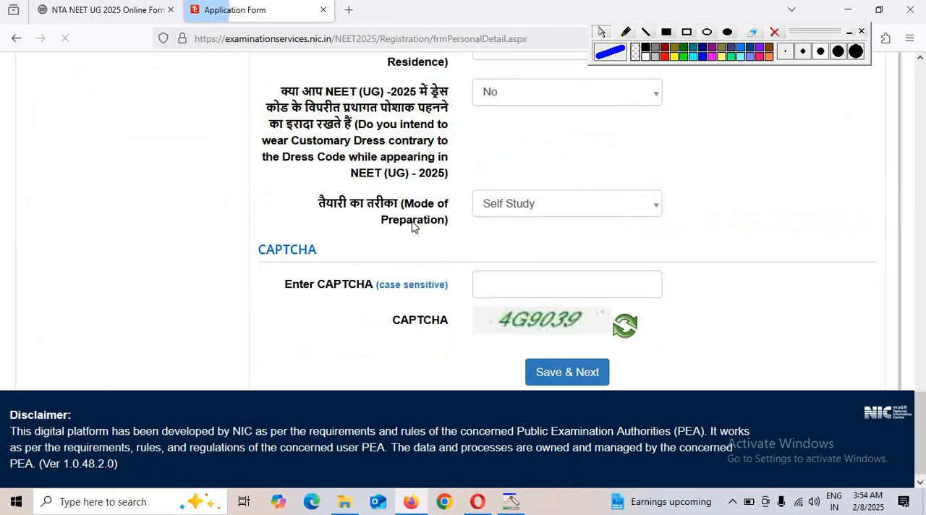
Choose Aadhaar as the identity type
{"action": "scroll", "coordinate": [595, 286], "scroll_direction": "up", "scroll_amount": 2}
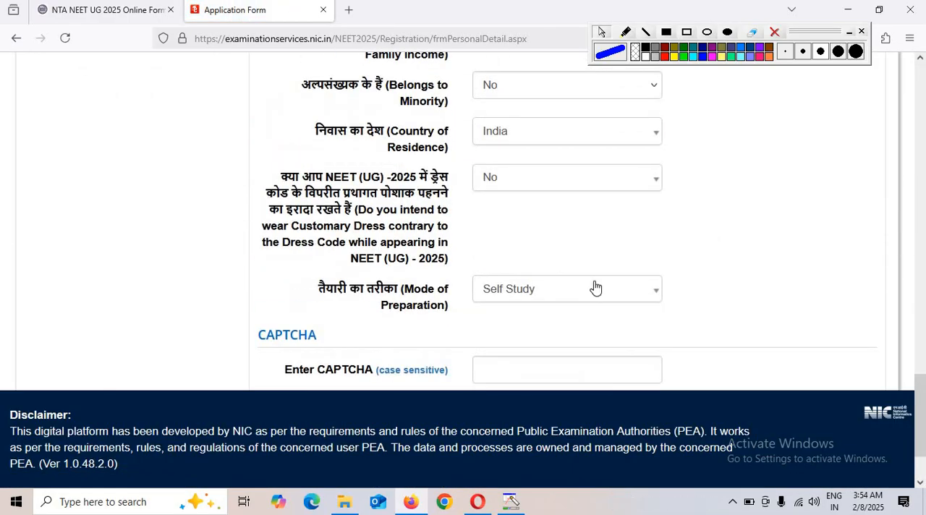
{"action": "left_click", "coordinate": [528, 295]}
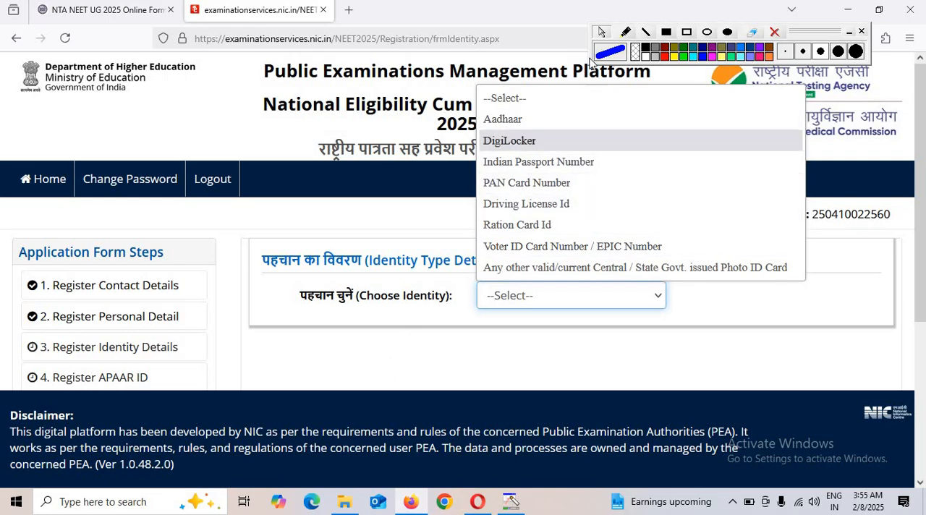
{"action": "left_click", "coordinate": [510, 120]}
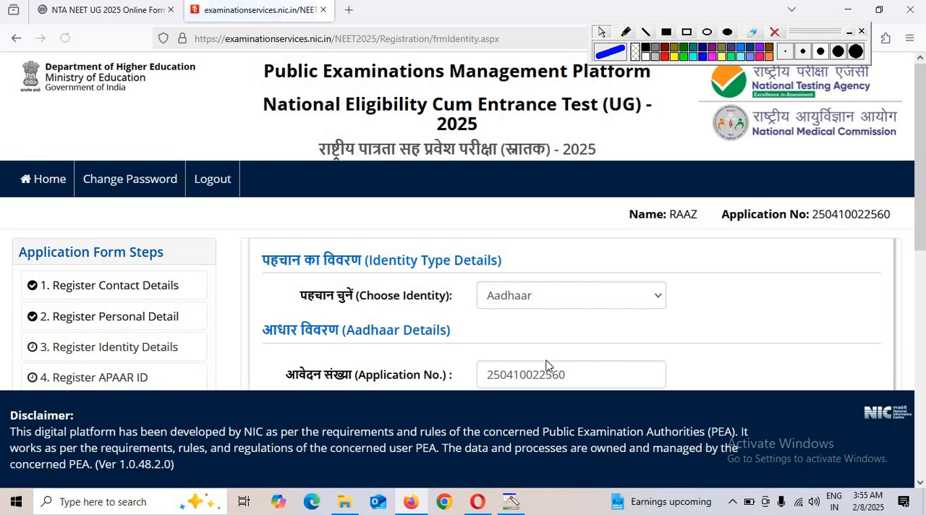
Accept the Aadhaar sharing consent declaration and fill in the Aadhaar number field
{"action": "scroll", "coordinate": [547, 365], "scroll_direction": "down", "scroll_amount": 5}
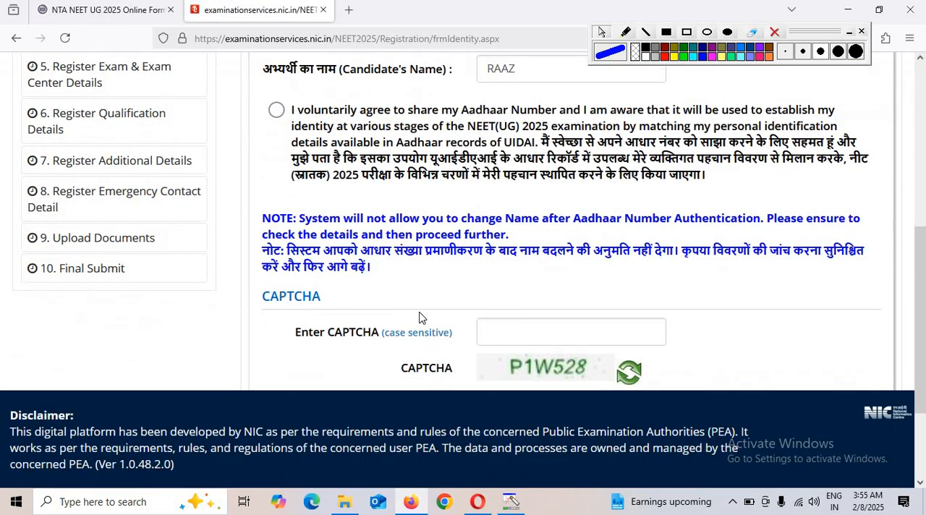
{"action": "scroll", "coordinate": [334, 180], "scroll_direction": "up", "scroll_amount": 2}
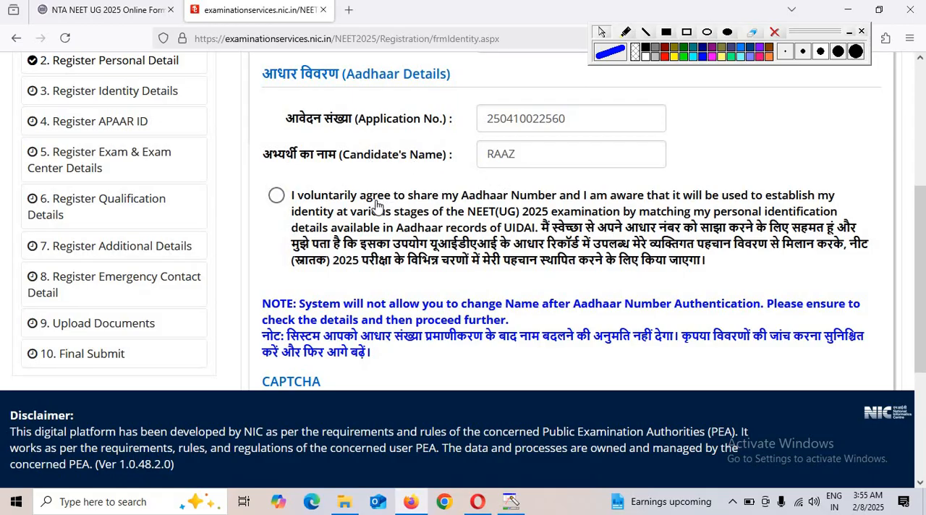
{"action": "left_click", "coordinate": [277, 195]}
{"action": "scroll", "coordinate": [429, 287], "scroll_direction": "down", "scroll_amount": 3}
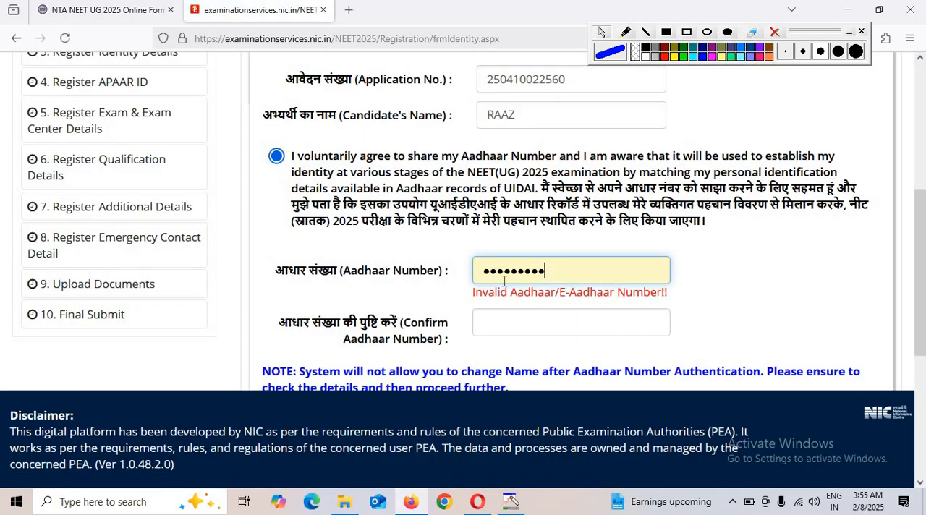
{"action": "double_click", "coordinate": [505, 279]}
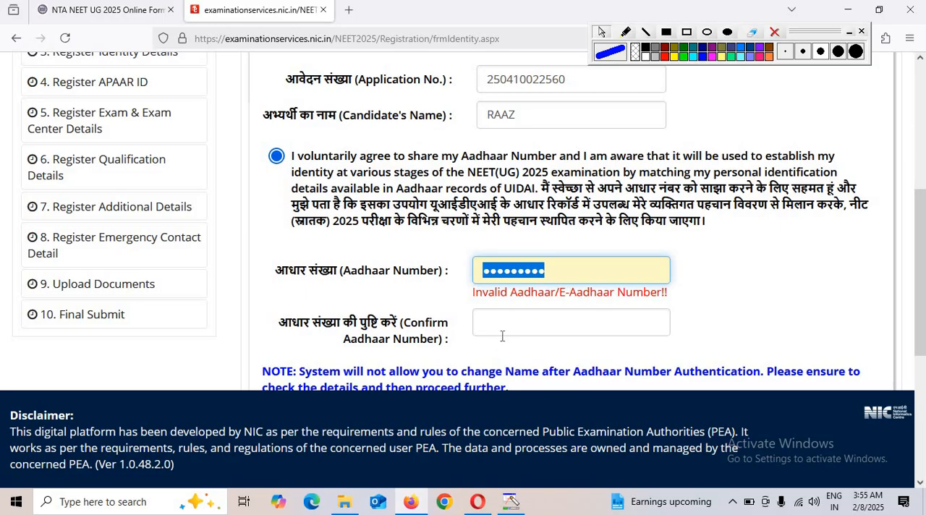
{"action": "left_click", "coordinate": [536, 336]}
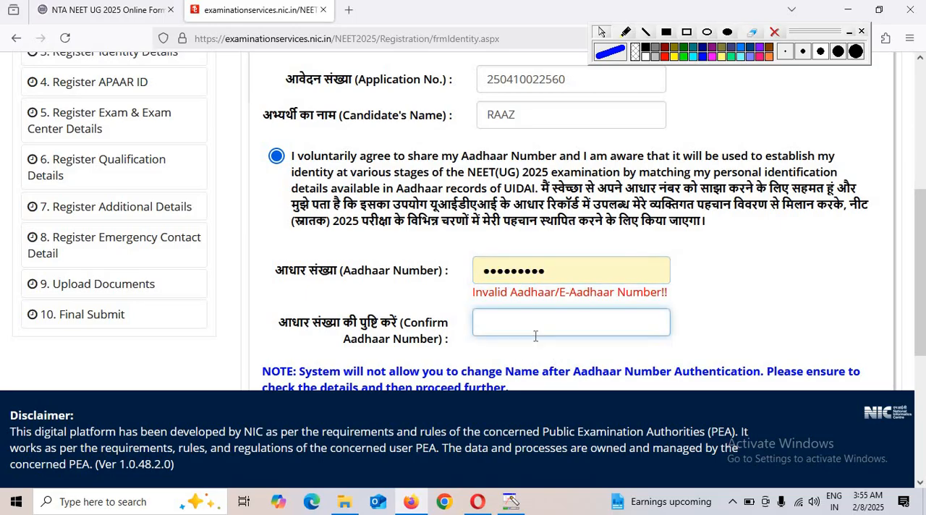
Try to submit the Aadhaar identity details
{"action": "scroll", "coordinate": [536, 336], "scroll_direction": "down", "scroll_amount": 3}
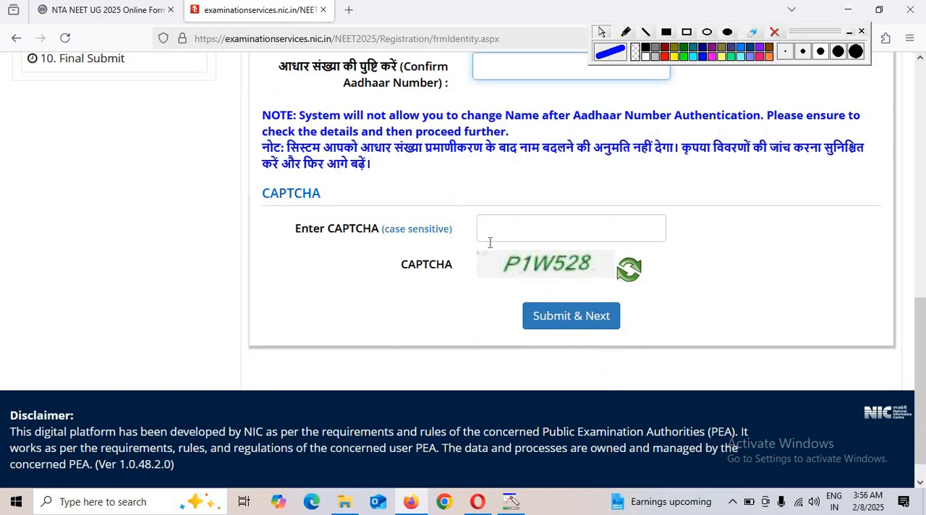
{"action": "scroll", "coordinate": [506, 275], "scroll_direction": "up", "scroll_amount": 2}
{"action": "scroll", "coordinate": [561, 322], "scroll_direction": "down", "scroll_amount": 3}
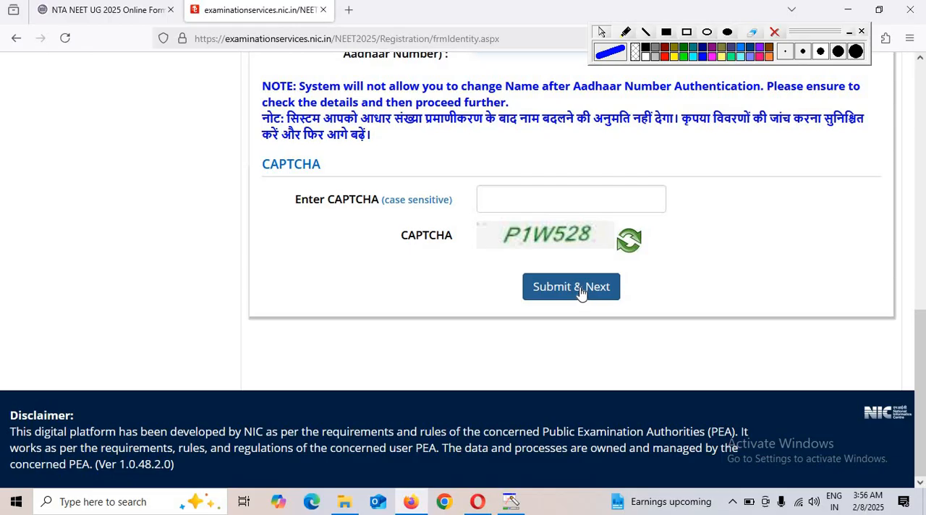
{"action": "left_click", "coordinate": [562, 290]}
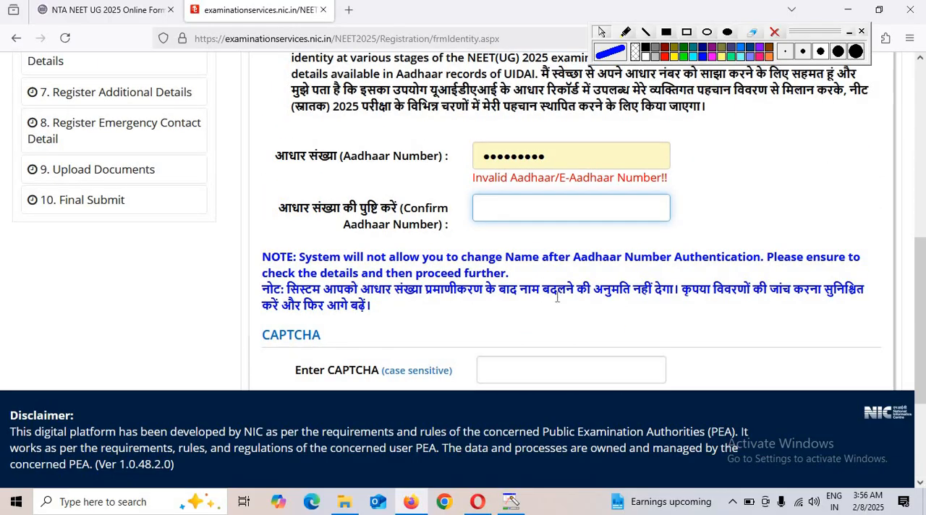
Change the identity type to PAN Card Number
{"action": "scroll", "coordinate": [557, 297], "scroll_direction": "up", "scroll_amount": 6}
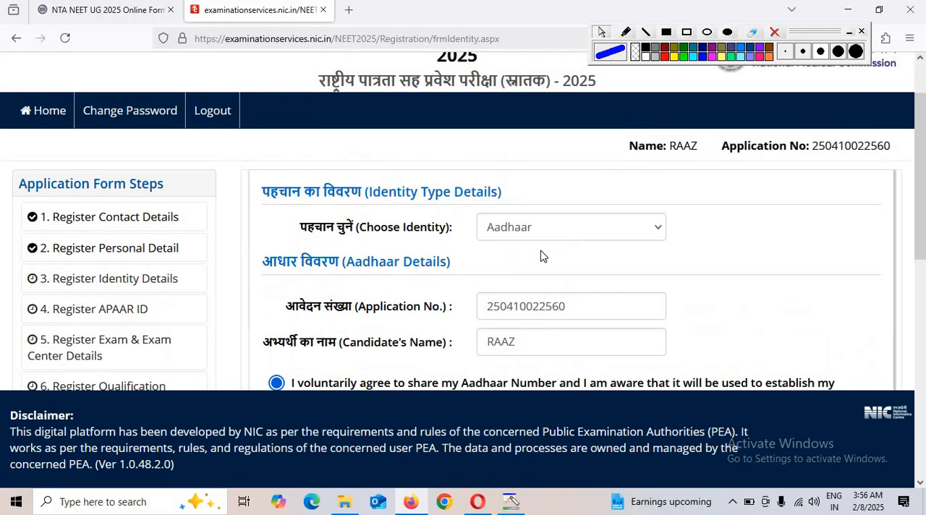
{"action": "left_click", "coordinate": [548, 231]}
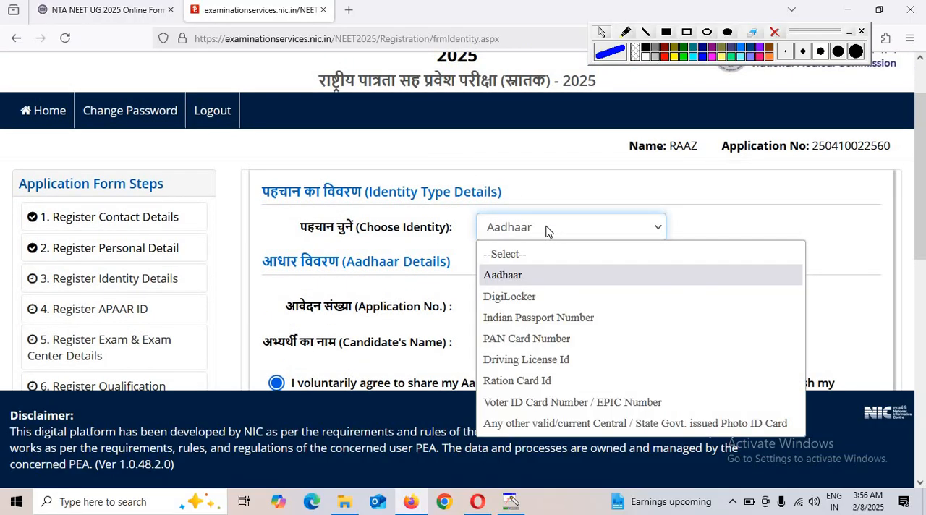
{"action": "left_click", "coordinate": [546, 346]}
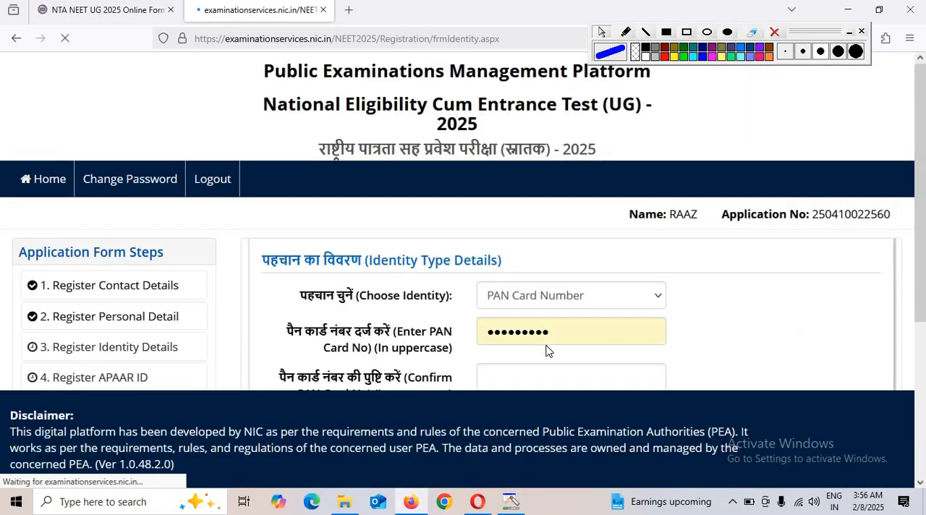
Proceed from the PAN identity details to the APAAR ID section
{"action": "scroll", "coordinate": [572, 337], "scroll_direction": "down", "scroll_amount": 1}
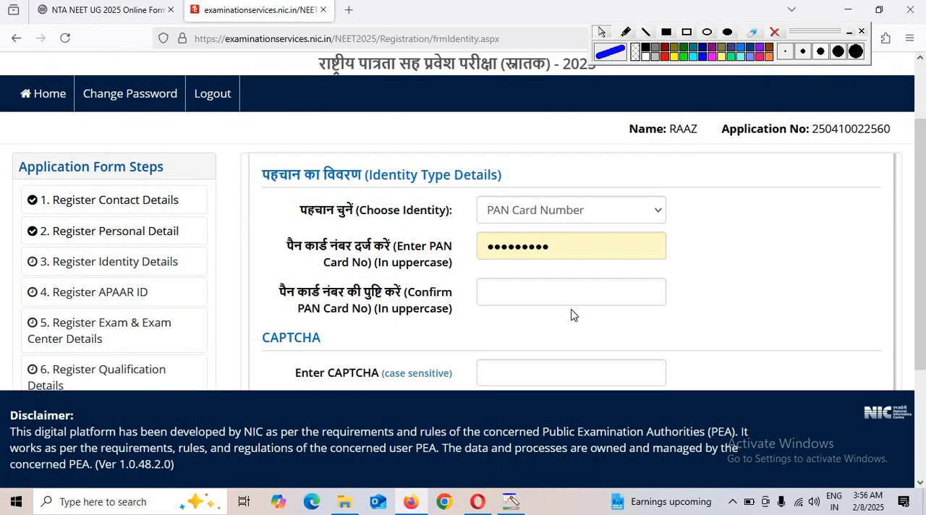
{"action": "scroll", "coordinate": [572, 315], "scroll_direction": "down", "scroll_amount": 1}
{"action": "scroll", "coordinate": [572, 316], "scroll_direction": "down", "scroll_amount": 1}
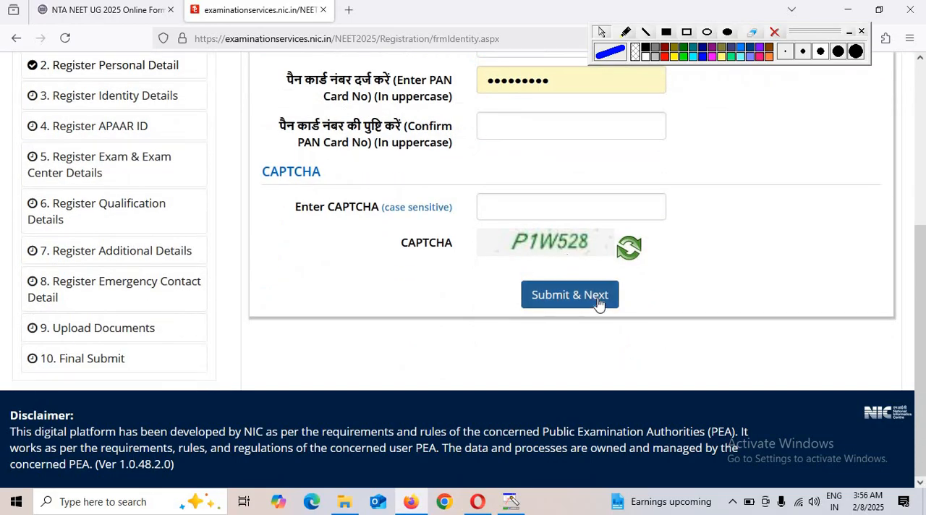
{"action": "left_click", "coordinate": [142, 139]}
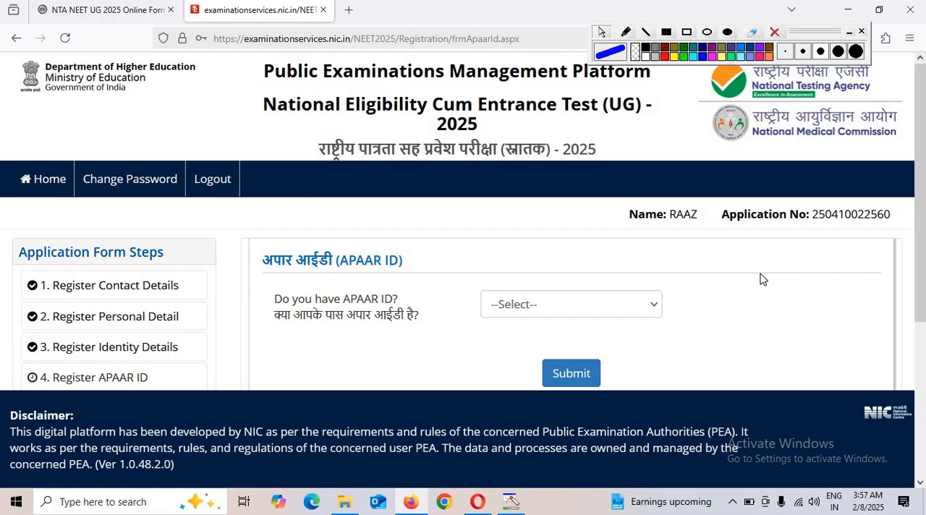
Answer No to having an APAAR ID and submit the section, confirming the prompt
{"action": "scroll", "coordinate": [275, 288], "scroll_direction": "down", "scroll_amount": 2}
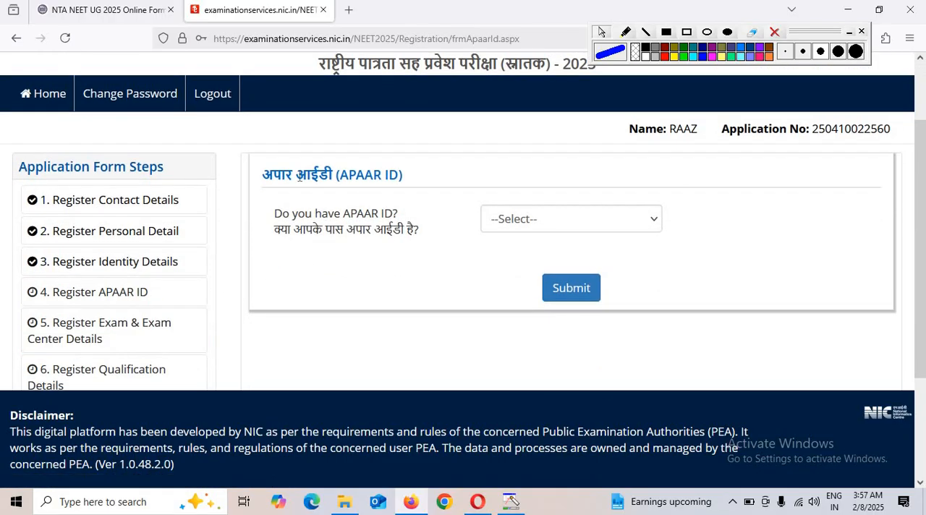
{"action": "left_click_drag", "start_coordinate": [290, 182], "coordinate": [403, 177]}
{"action": "left_click", "coordinate": [388, 197]}
{"action": "left_click_drag", "start_coordinate": [397, 216], "coordinate": [314, 216]}
{"action": "left_click", "coordinate": [541, 229]}
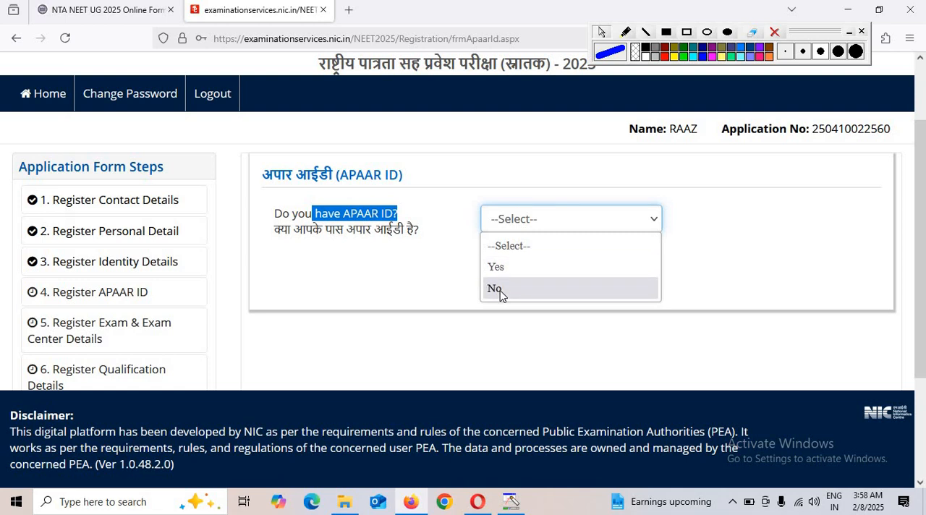
{"action": "left_click", "coordinate": [500, 291]}
{"action": "left_click", "coordinate": [583, 305]}
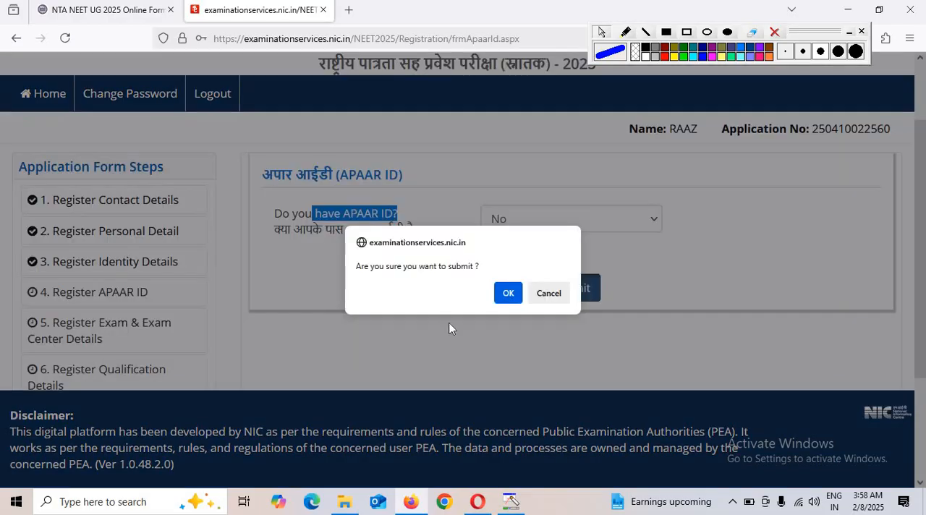
{"action": "left_click", "coordinate": [508, 294]}
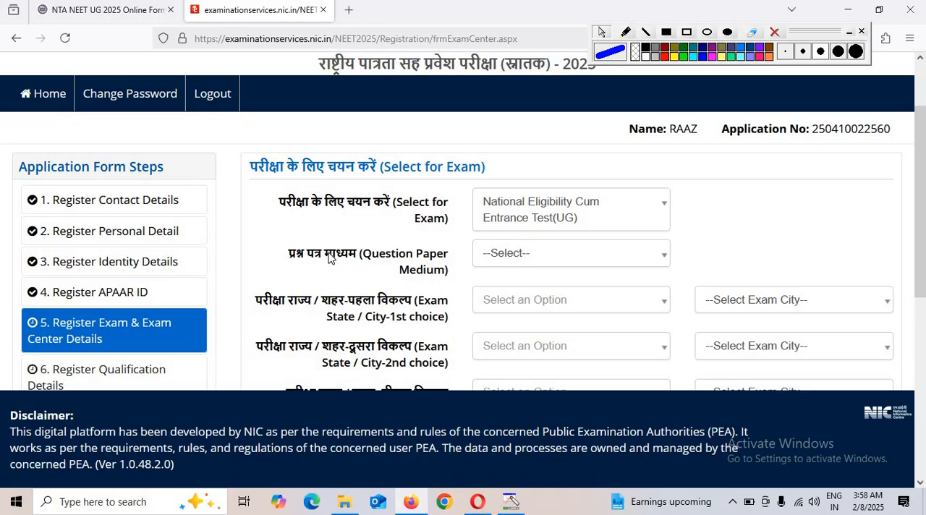
Select National Eligibility Cum Entrance Test(UG) as the exam
{"action": "left_click_drag", "start_coordinate": [288, 255], "coordinate": [367, 253]}
{"action": "left_click_drag", "start_coordinate": [285, 168], "coordinate": [492, 170]}
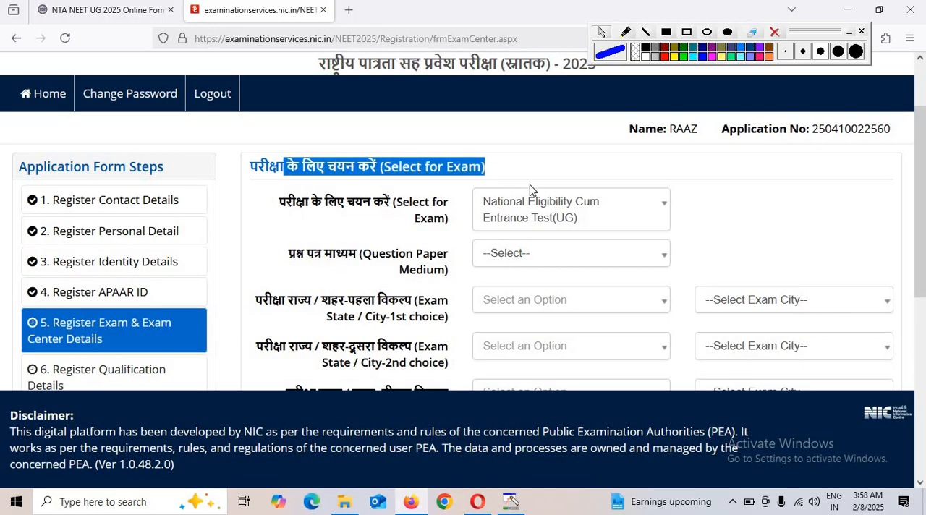
{"action": "left_click", "coordinate": [523, 217]}
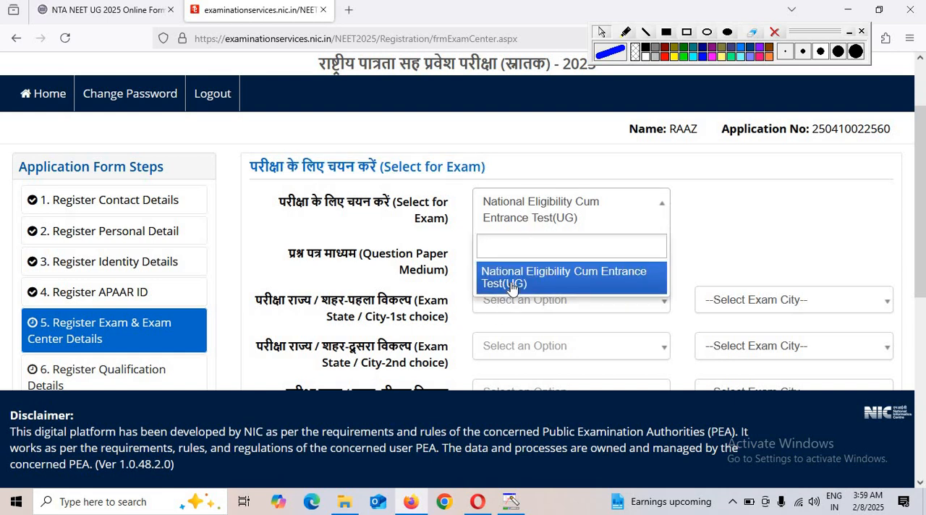
{"action": "left_click", "coordinate": [513, 284]}
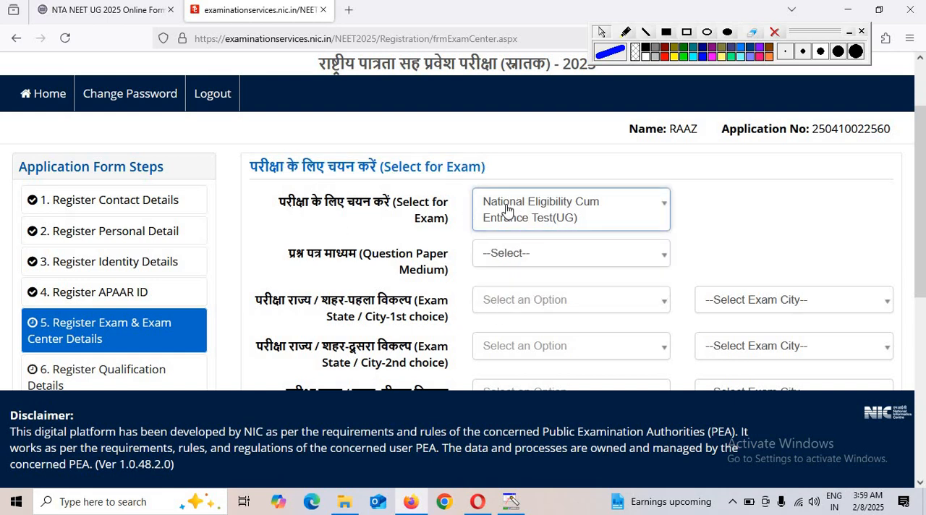
{"action": "left_click", "coordinate": [550, 217]}
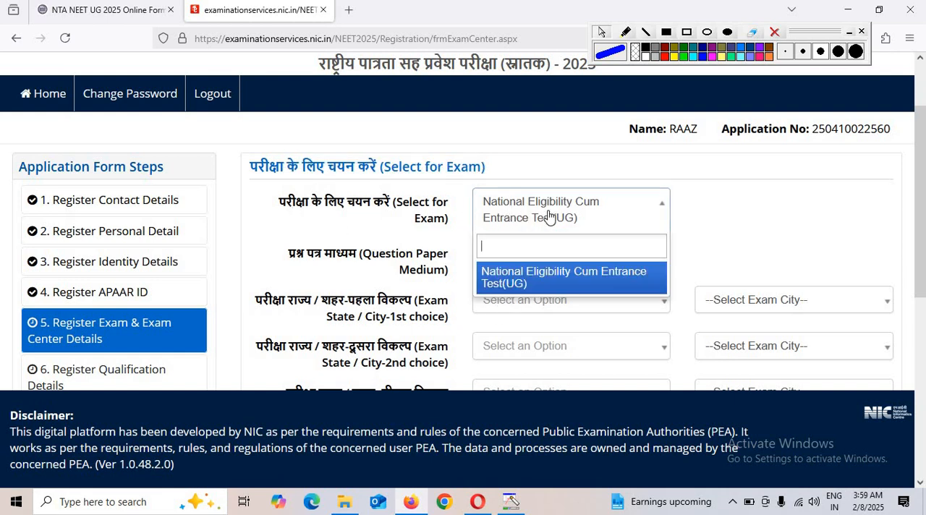
{"action": "left_click", "coordinate": [532, 286]}
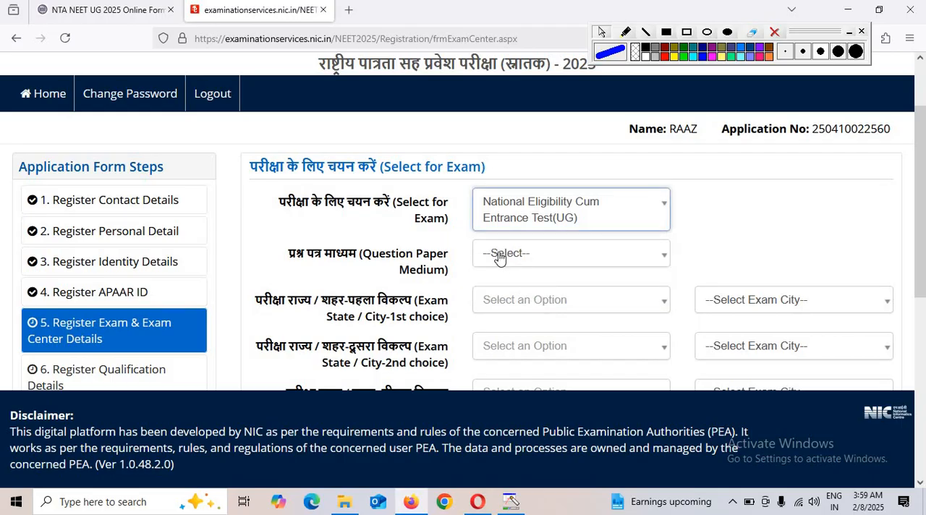
Set the Question Paper Medium to Hindi
{"action": "left_click", "coordinate": [526, 262]}
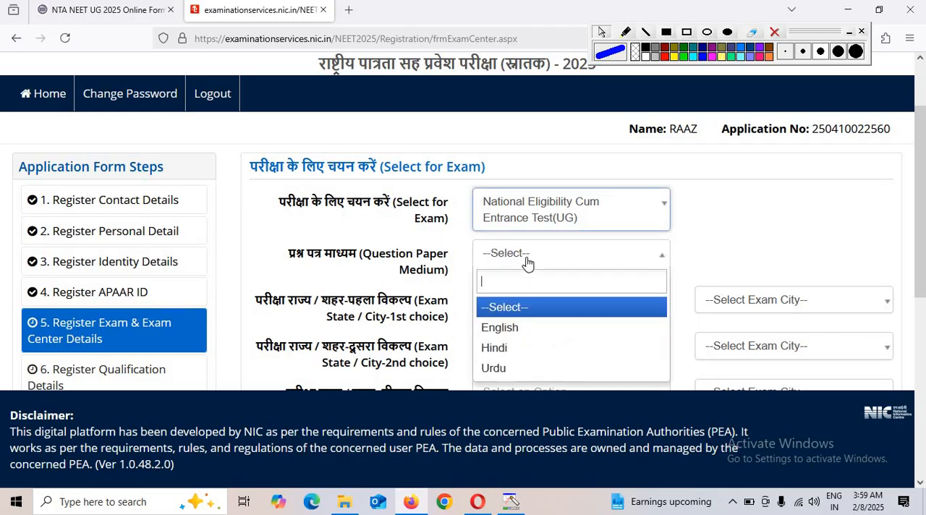
{"action": "left_click", "coordinate": [510, 349]}
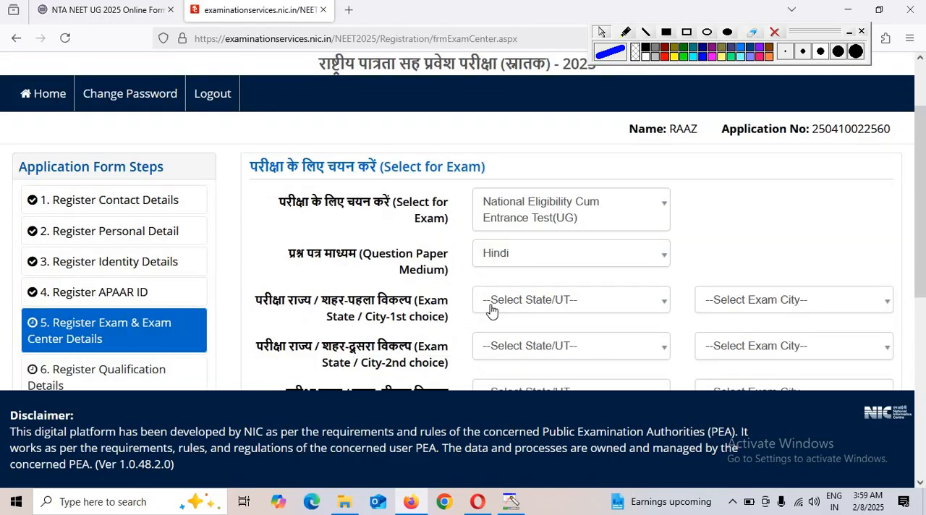
Set the exam state/city 1st choice to UTTAR PRADESH and Azamgarh
{"action": "left_click_drag", "start_coordinate": [329, 310], "coordinate": [589, 343]}
{"action": "left_click", "coordinate": [609, 301]}
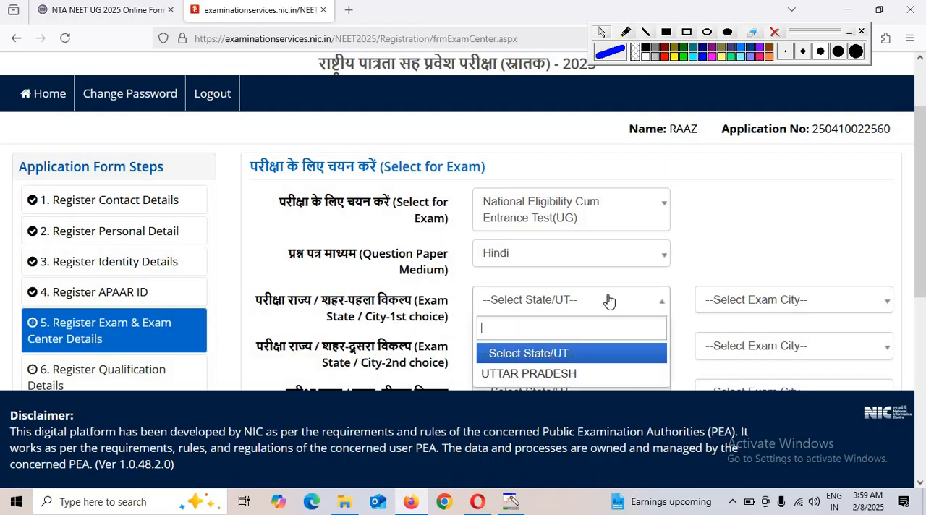
{"action": "scroll", "coordinate": [568, 380], "scroll_direction": "down", "scroll_amount": 4}
{"action": "scroll", "coordinate": [532, 202], "scroll_direction": "up", "scroll_amount": 1}
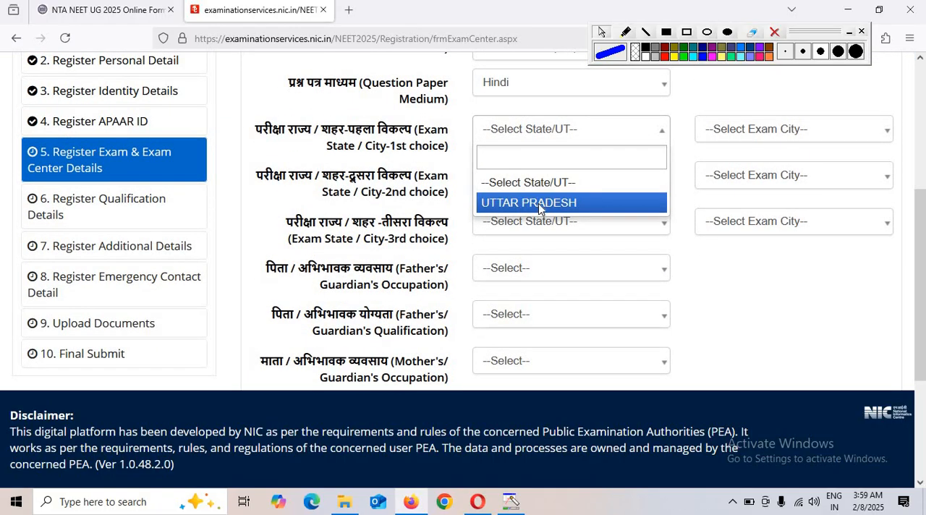
{"action": "left_click", "coordinate": [539, 204]}
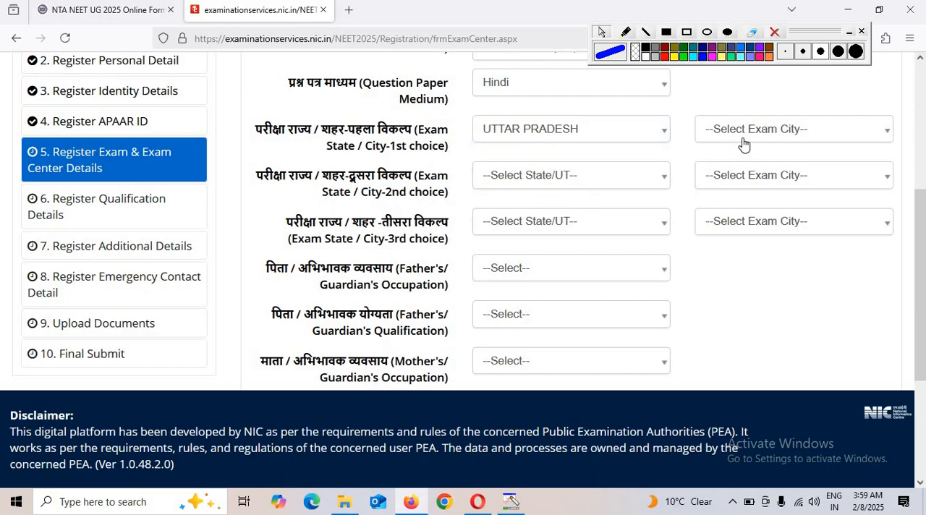
{"action": "left_click", "coordinate": [744, 138]}
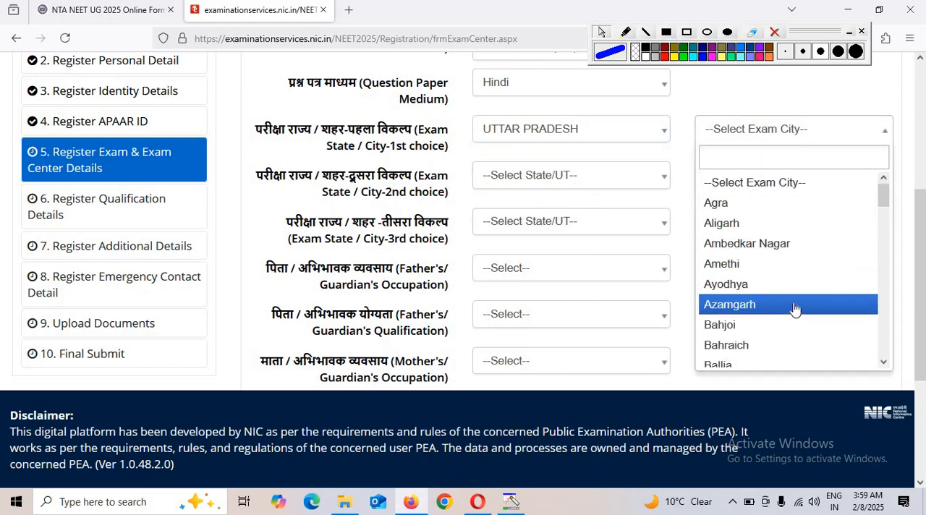
{"action": "left_click", "coordinate": [750, 307]}
Set the exam state/city 2nd choice to UTTAR PRADESH and Bahraich
{"action": "left_click", "coordinate": [518, 178]}
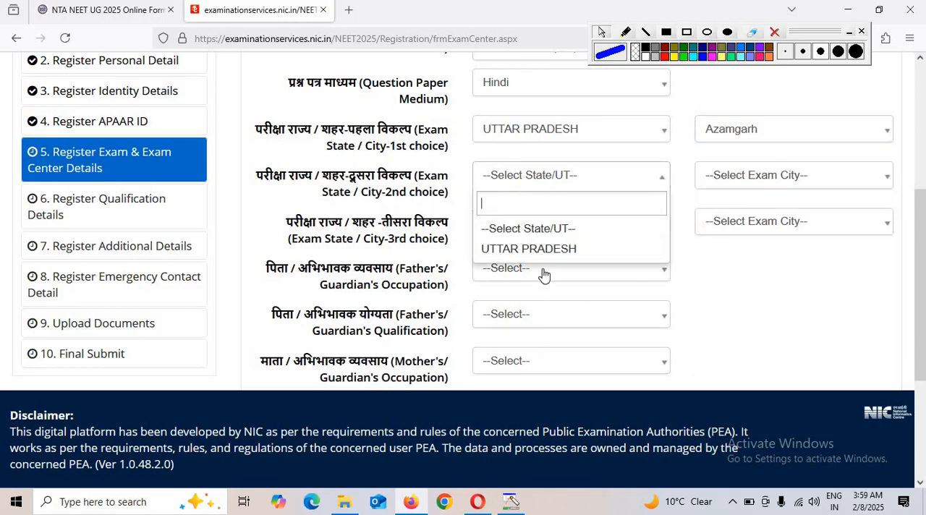
{"action": "left_click", "coordinate": [542, 254]}
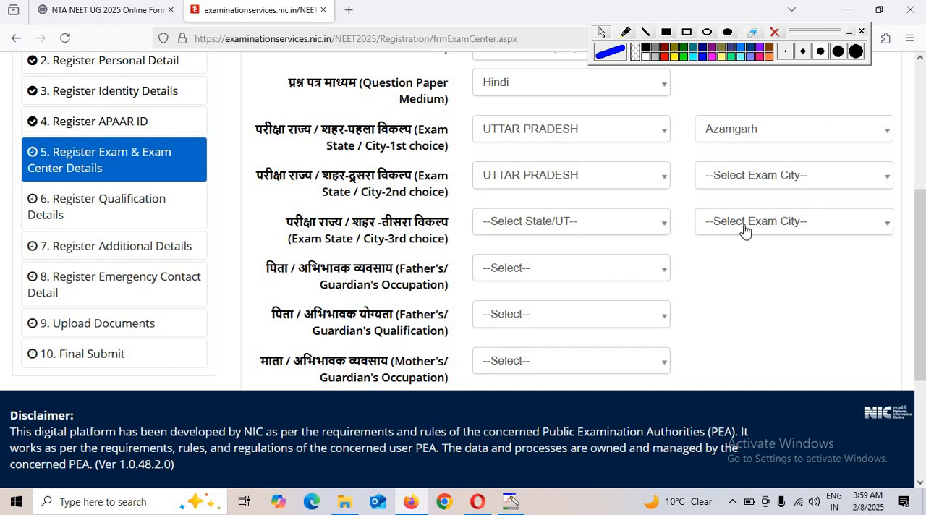
{"action": "left_click", "coordinate": [783, 178]}
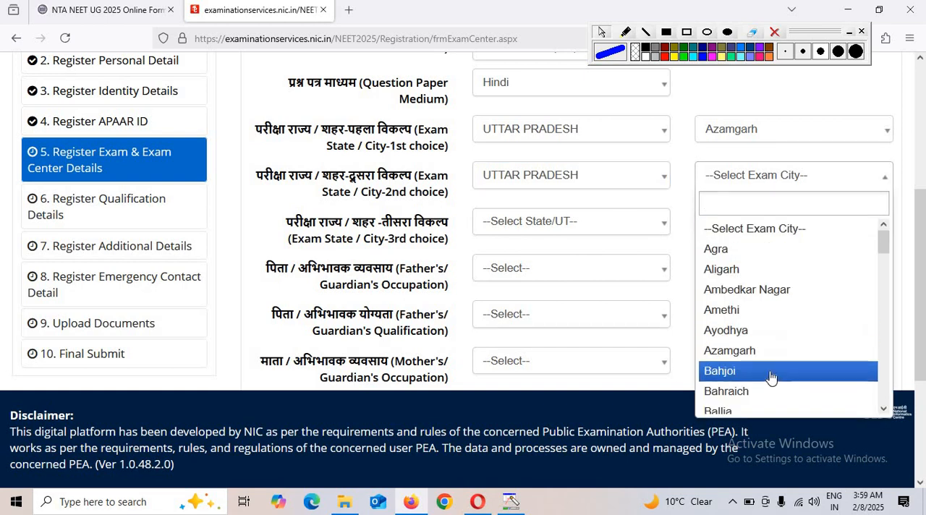
{"action": "left_click", "coordinate": [749, 385]}
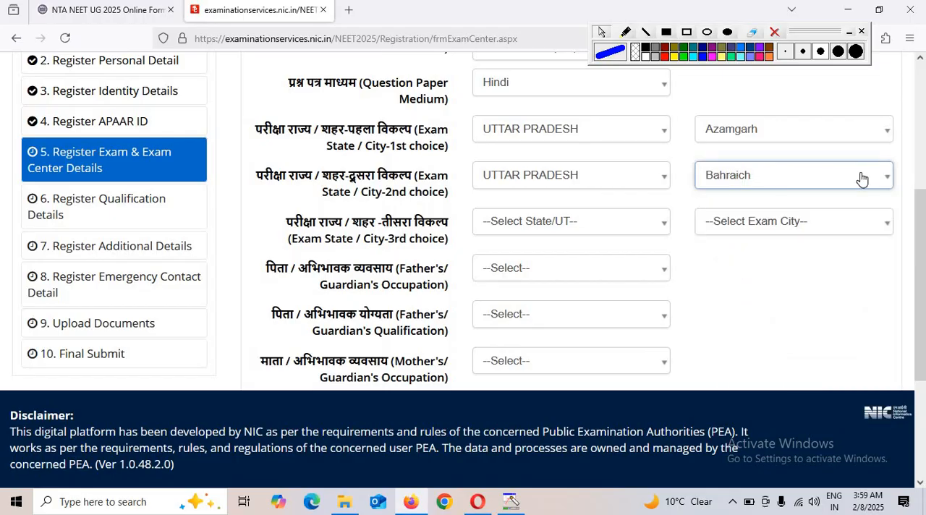
Set the exam state/city 3rd choice to UTTAR PRADESH and Ambedkar Nagar
{"action": "left_click", "coordinate": [566, 224]}
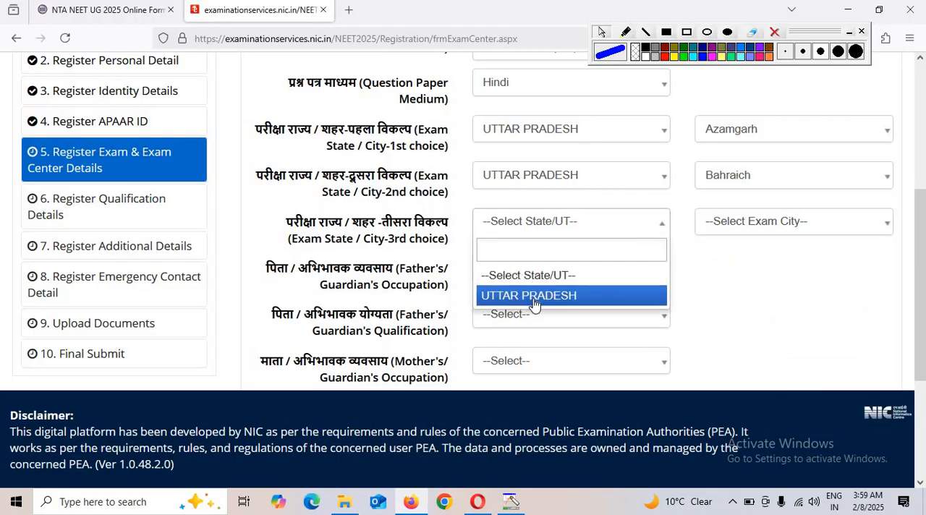
{"action": "left_click", "coordinate": [536, 301]}
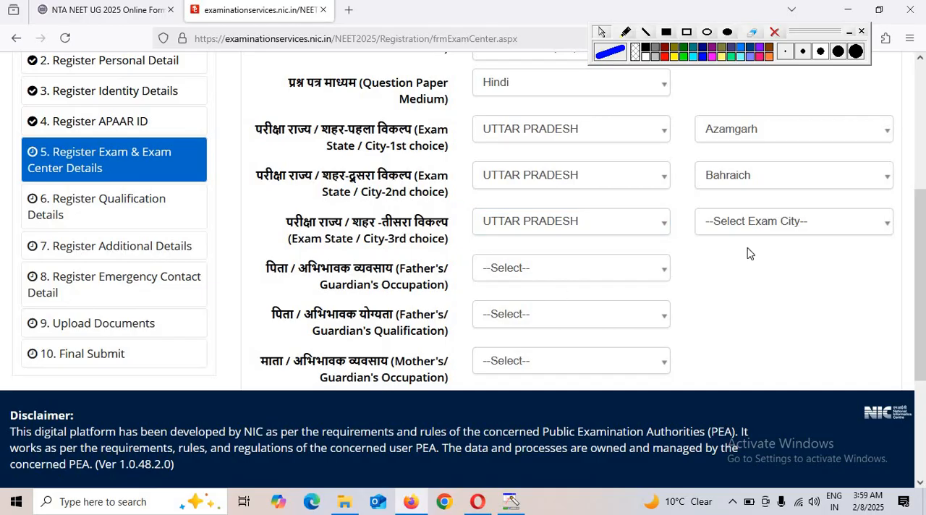
{"action": "left_click", "coordinate": [764, 230]}
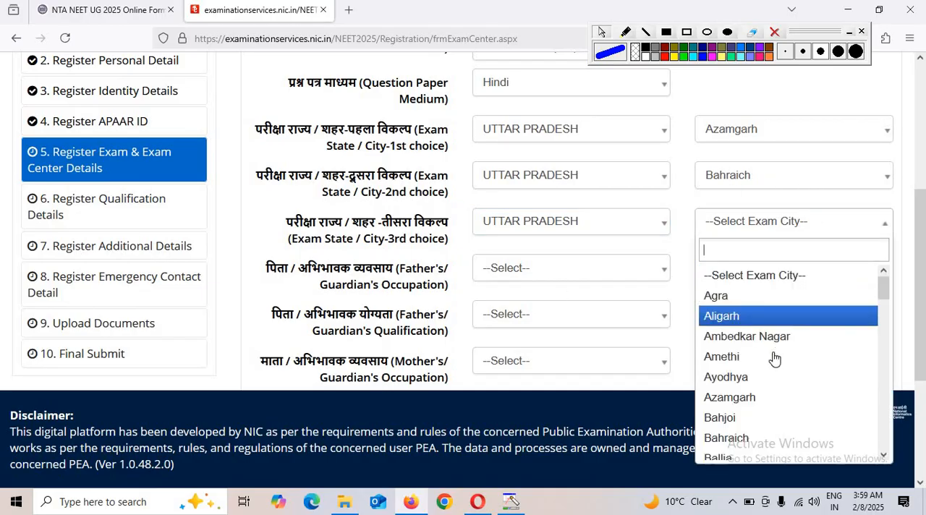
{"action": "left_click", "coordinate": [774, 340]}
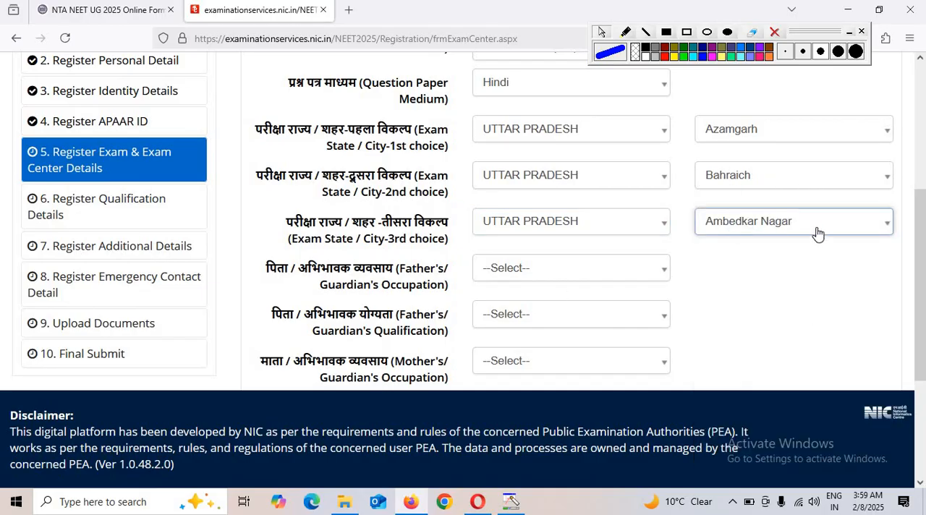
Set the Father's/Guardian's Occupation to OTHERS
{"action": "scroll", "coordinate": [796, 297], "scroll_direction": "down", "scroll_amount": 2}
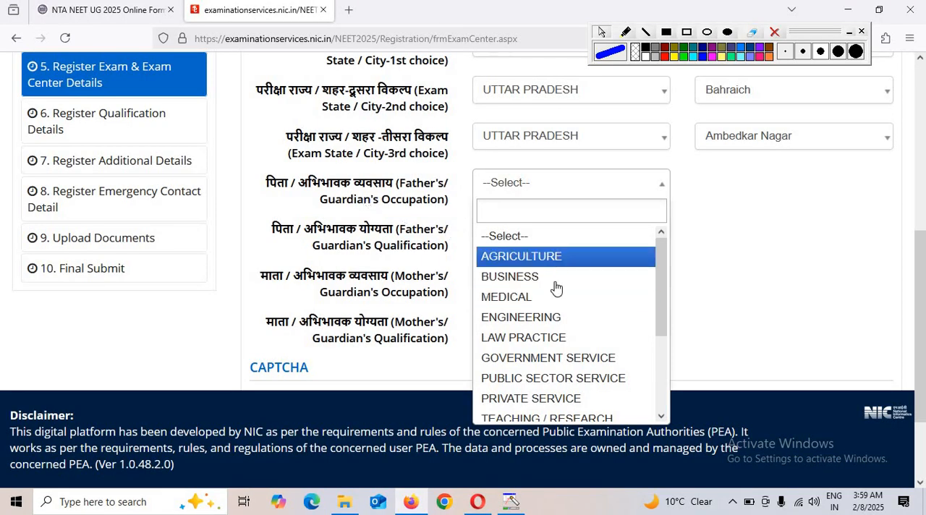
{"action": "scroll", "coordinate": [559, 411], "scroll_direction": "down", "scroll_amount": 3}
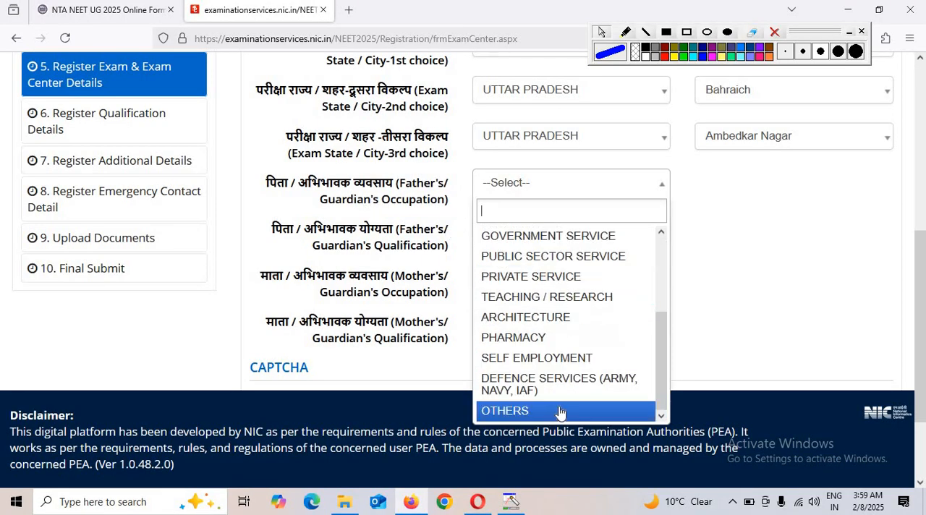
{"action": "scroll", "coordinate": [555, 311], "scroll_direction": "up", "scroll_amount": 3}
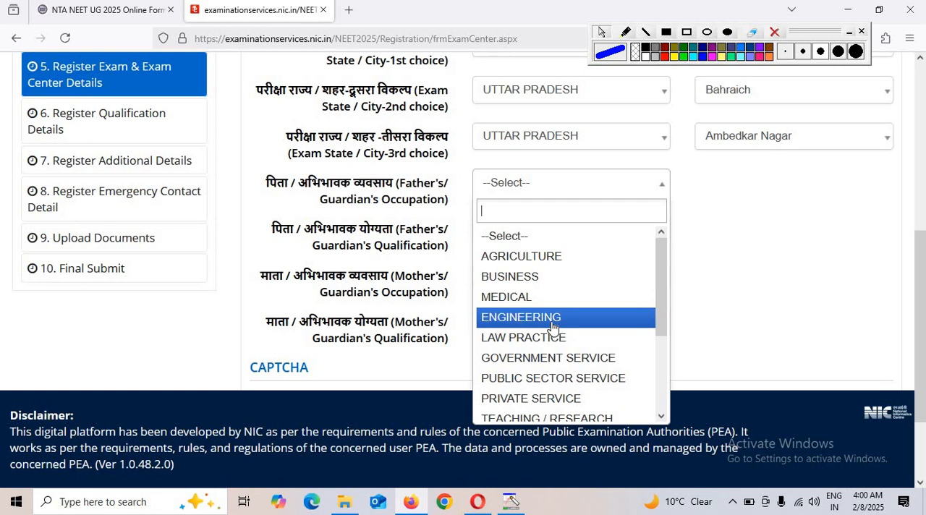
{"action": "scroll", "coordinate": [571, 343], "scroll_direction": "down", "scroll_amount": 5}
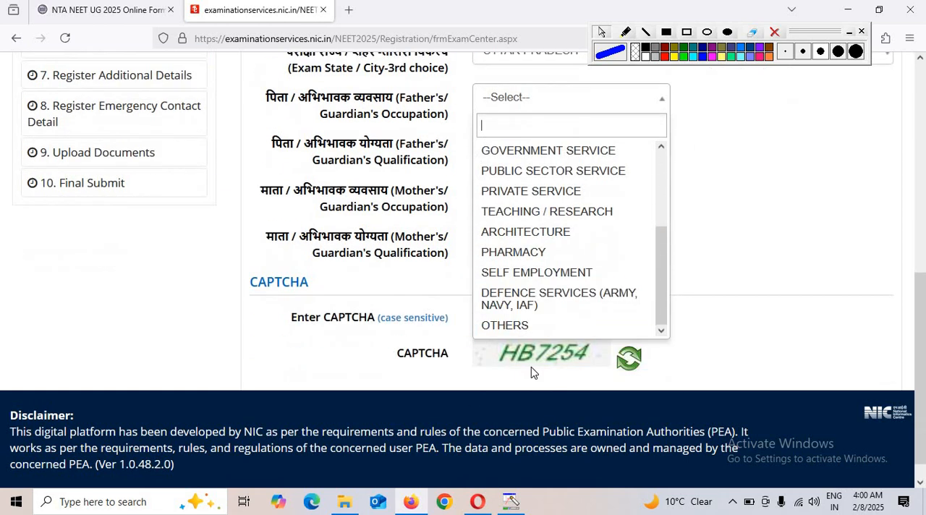
{"action": "left_click", "coordinate": [527, 327]}
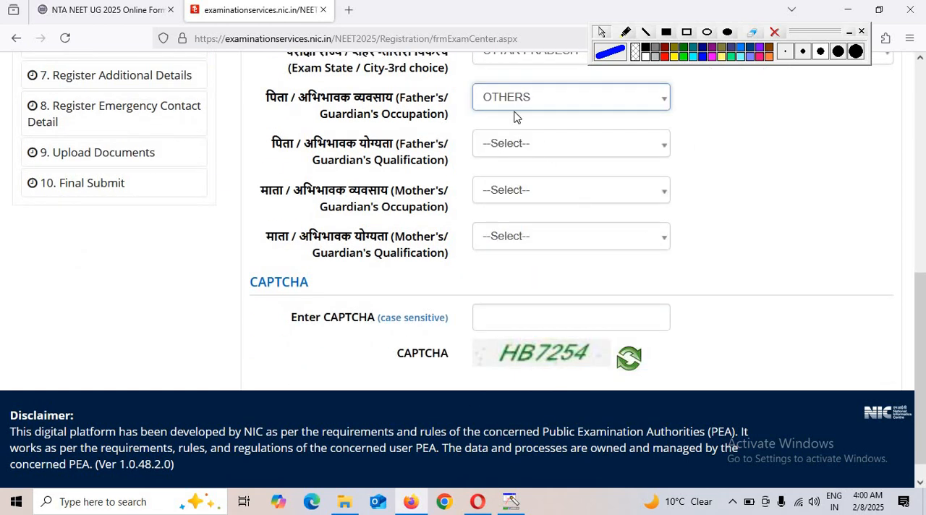
Set the Father's/Guardian's Qualification to OTHERS
{"action": "left_click", "coordinate": [509, 148]}
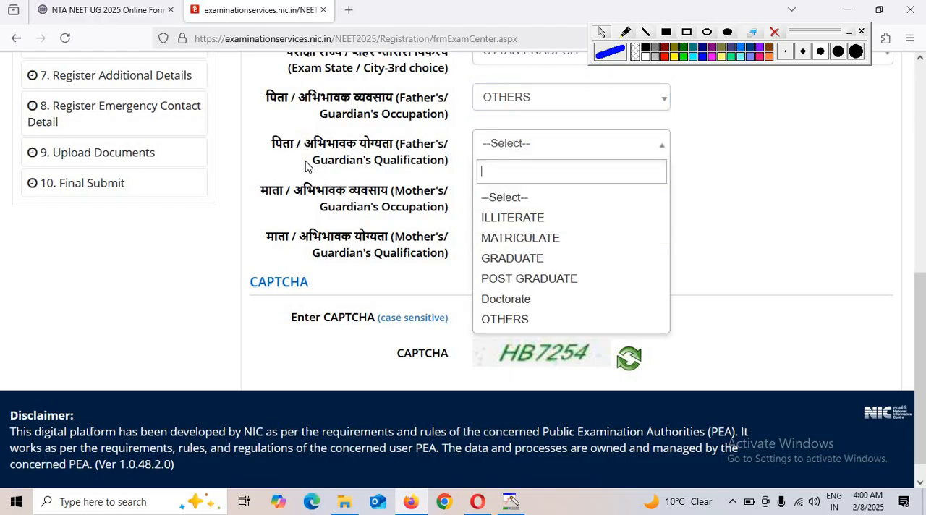
{"action": "left_click_drag", "start_coordinate": [322, 161], "coordinate": [467, 158]}
{"action": "left_click", "coordinate": [565, 143]}
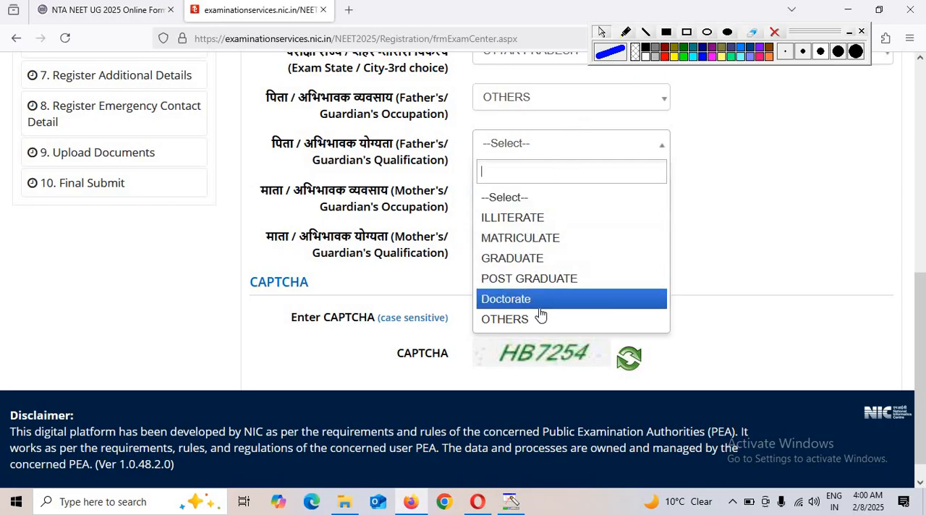
{"action": "left_click", "coordinate": [568, 227]}
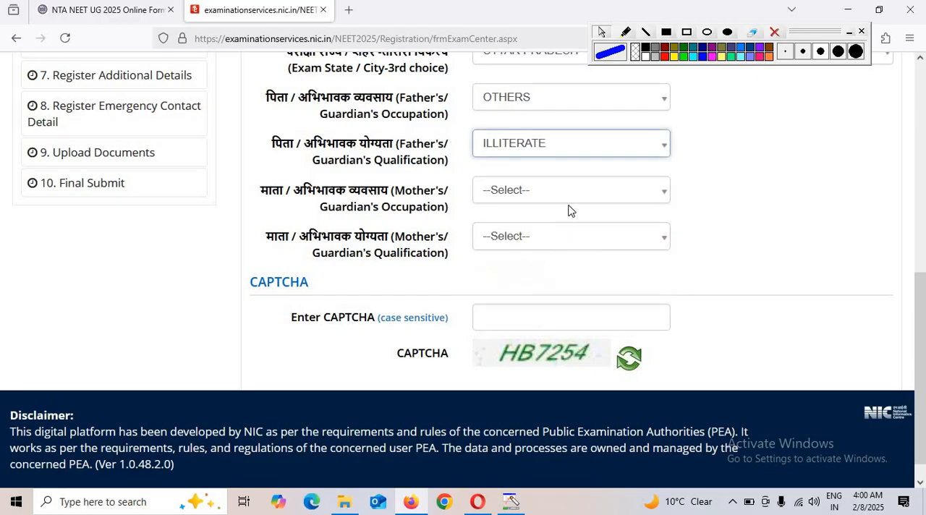
{"action": "left_click", "coordinate": [572, 149]}
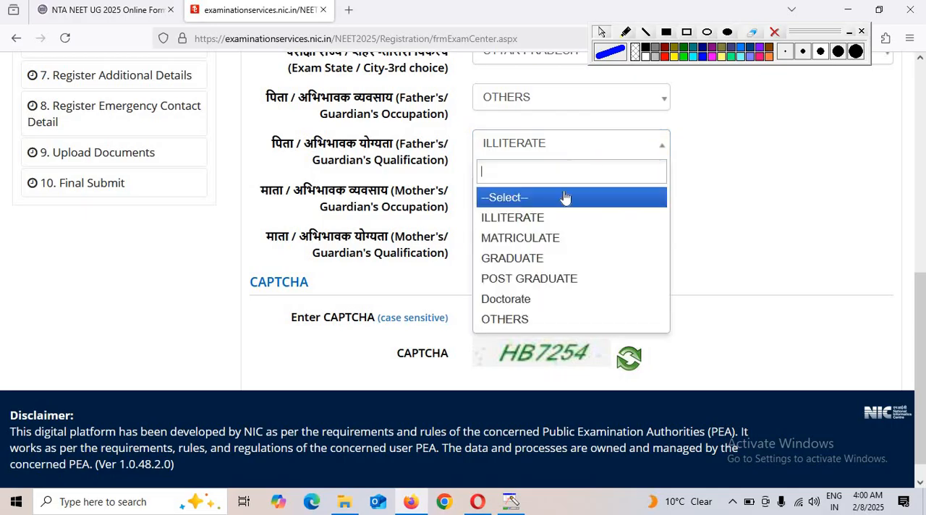
{"action": "left_click", "coordinate": [554, 240]}
{"action": "left_click", "coordinate": [543, 145]}
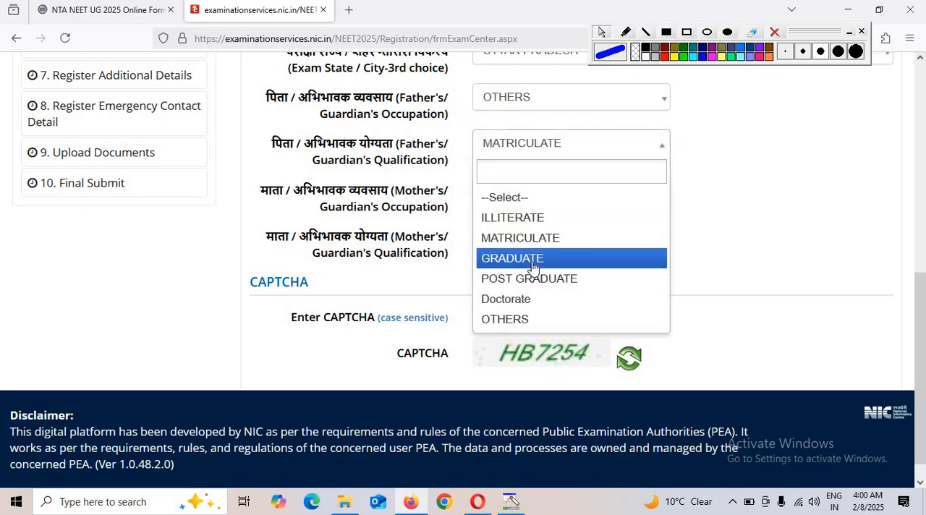
{"action": "left_click", "coordinate": [531, 259]}
{"action": "left_click", "coordinate": [589, 153]}
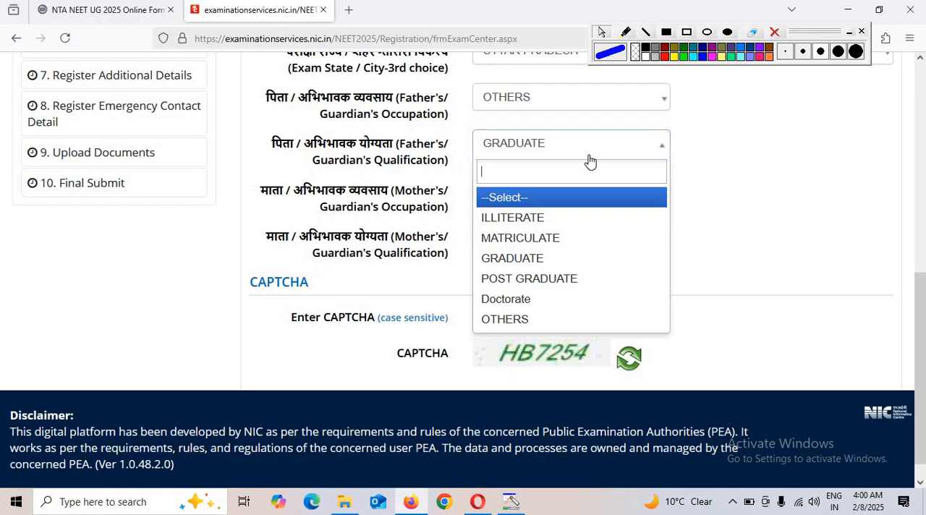
{"action": "left_click", "coordinate": [524, 327]}
Set the Mother's/Guardian's Occupation to OTHERS (INCLUDING HOUSE WIFE) and Qualification to ILLITERATE
{"action": "left_click", "coordinate": [520, 192]}
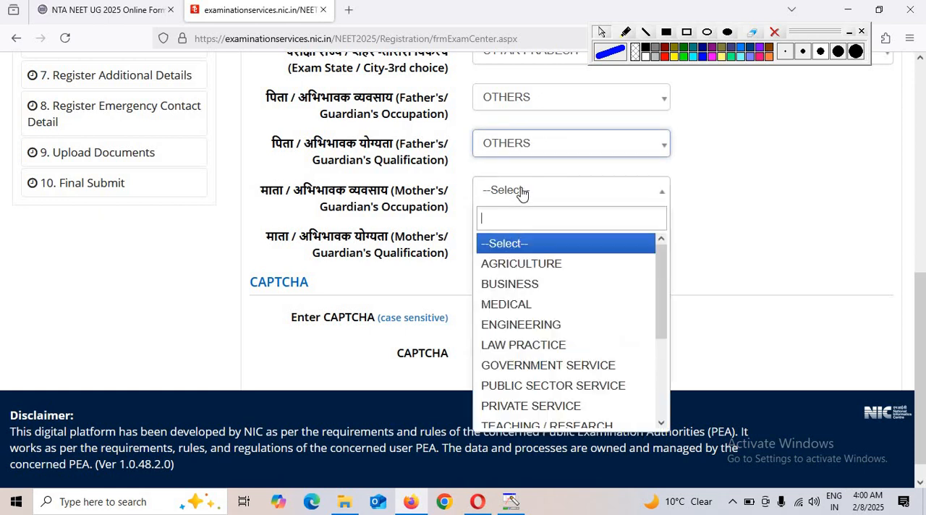
{"action": "scroll", "coordinate": [571, 290], "scroll_direction": "down", "scroll_amount": 5}
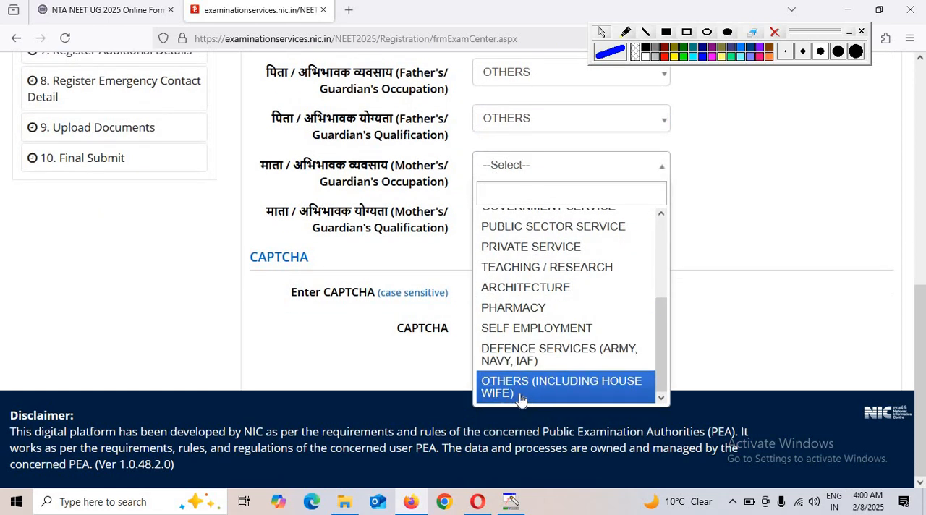
{"action": "left_click", "coordinate": [614, 391]}
{"action": "left_click", "coordinate": [536, 174]}
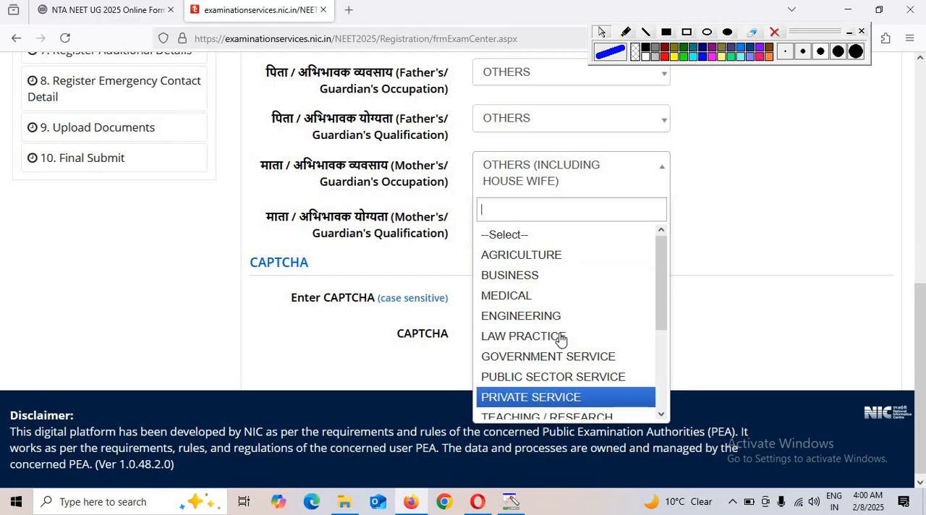
{"action": "scroll", "coordinate": [555, 405], "scroll_direction": "down", "scroll_amount": 3}
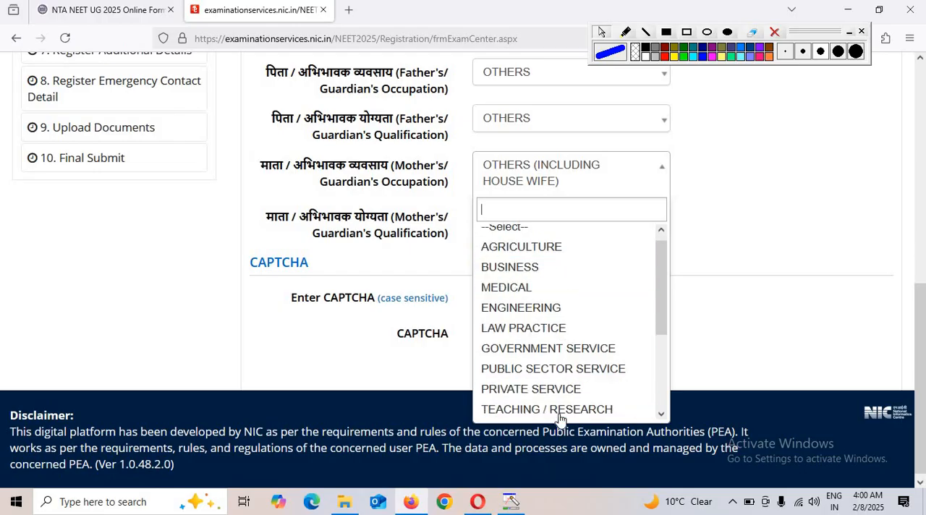
{"action": "left_click", "coordinate": [757, 278]}
{"action": "left_click", "coordinate": [584, 229]}
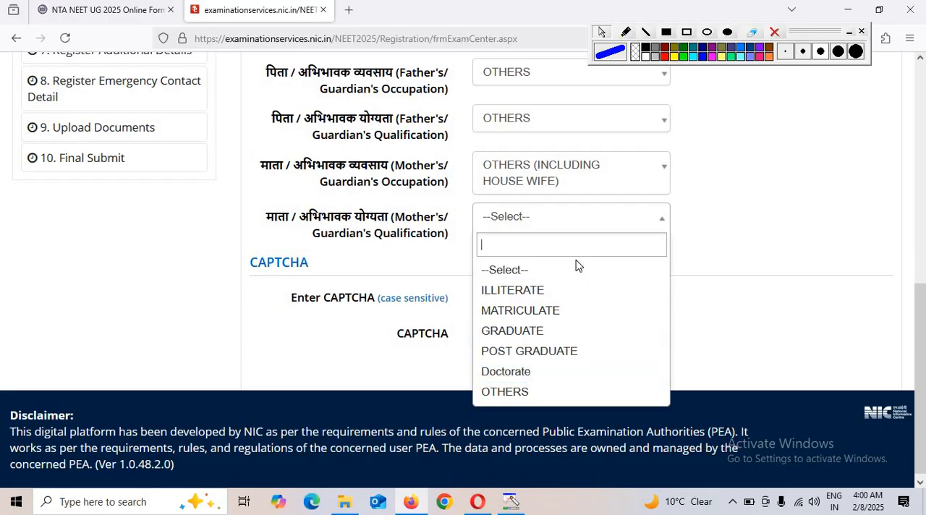
{"action": "left_click", "coordinate": [538, 290]}
Enter the displayed CAPTCHA and save the exam centre section, confirming the submission
{"action": "left_click", "coordinate": [524, 308]}
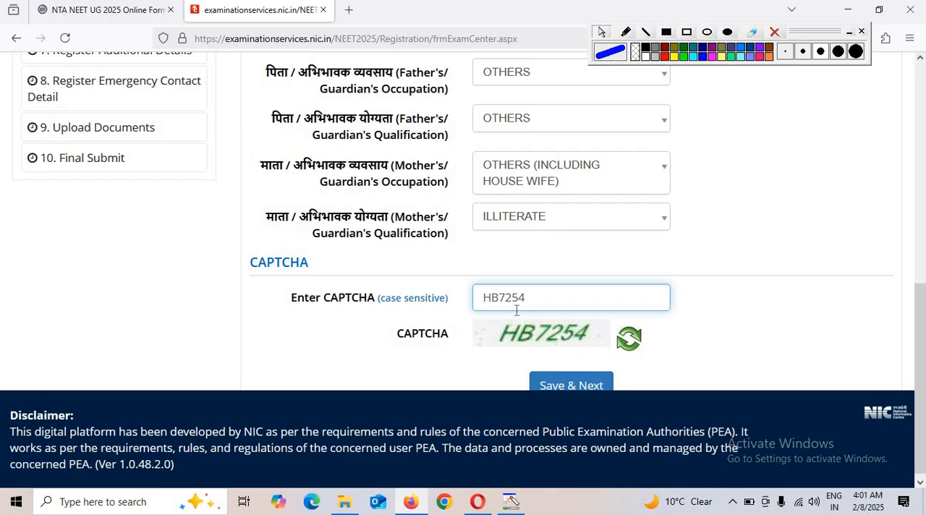
{"action": "left_click", "coordinate": [578, 386]}
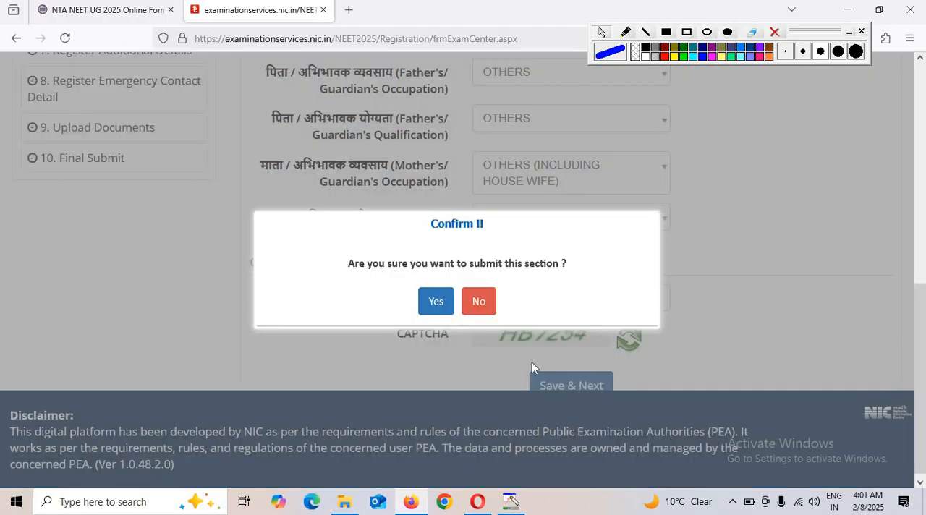
{"action": "left_click", "coordinate": [436, 302]}
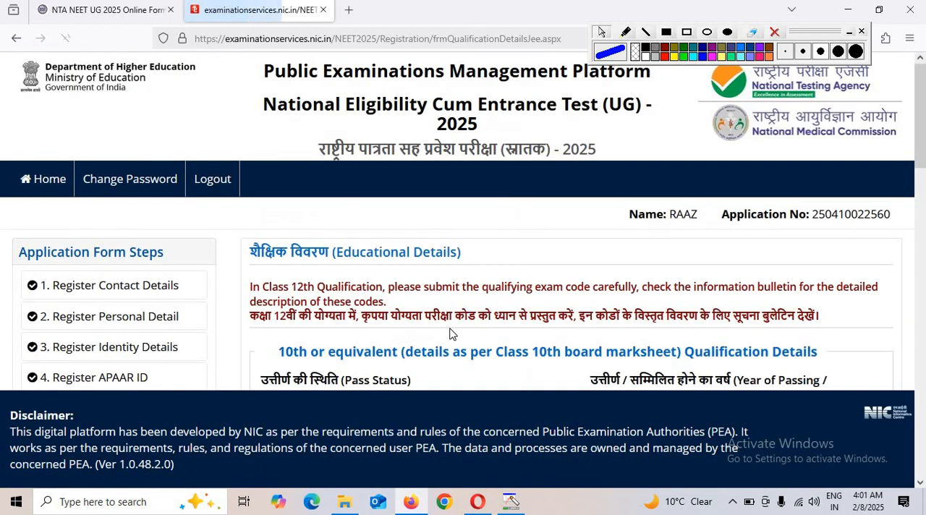
Read the Educational Details instructions about the Class 12th qualifying exam code
{"action": "scroll", "coordinate": [453, 335], "scroll_direction": "down", "scroll_amount": 3}
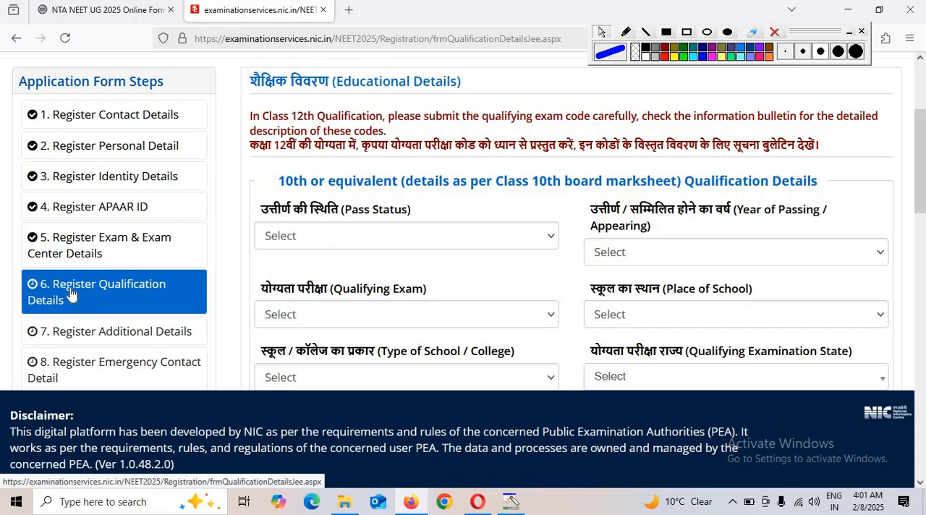
{"action": "left_click_drag", "start_coordinate": [88, 293], "coordinate": [165, 294]}
{"action": "scroll", "coordinate": [419, 251], "scroll_direction": "down", "scroll_amount": 3}
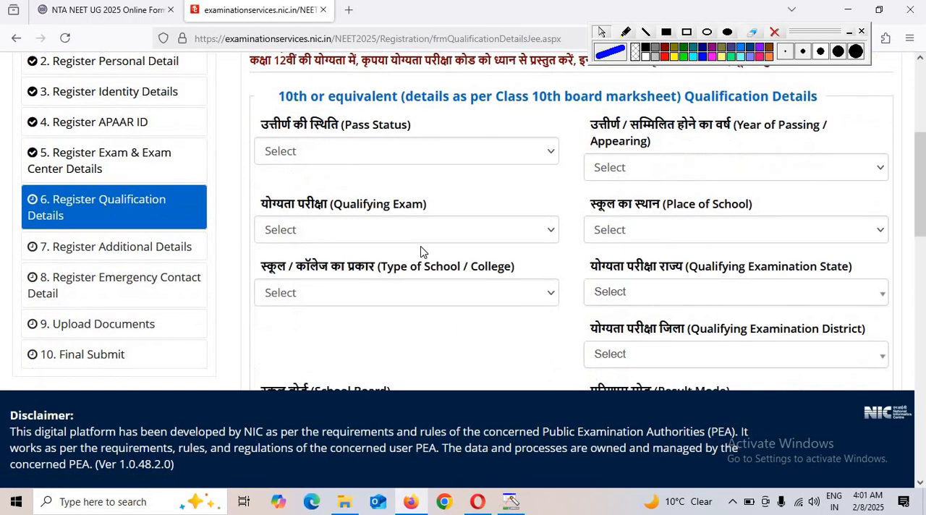
{"action": "scroll", "coordinate": [313, 209], "scroll_direction": "up", "scroll_amount": 6}
{"action": "left_click_drag", "start_coordinate": [252, 209], "coordinate": [470, 189]}
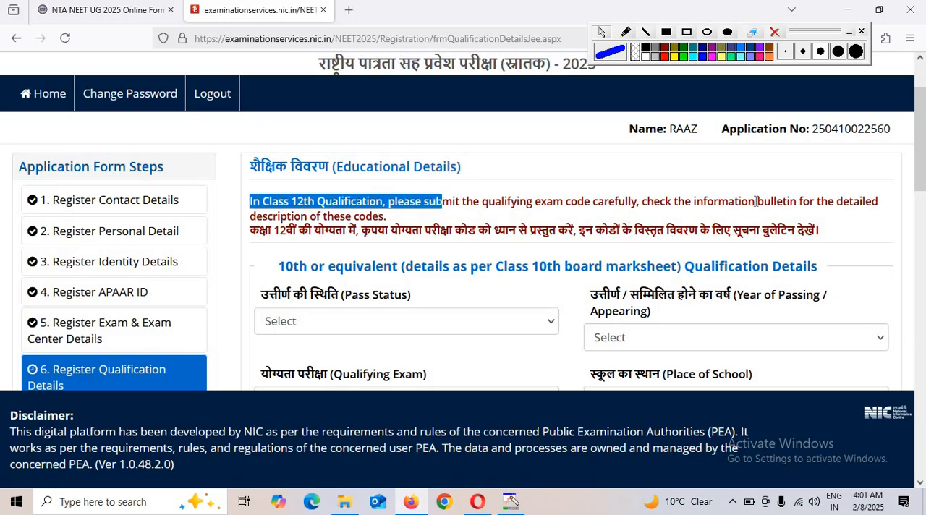
{"action": "scroll", "coordinate": [757, 204], "scroll_direction": "down", "scroll_amount": 3}
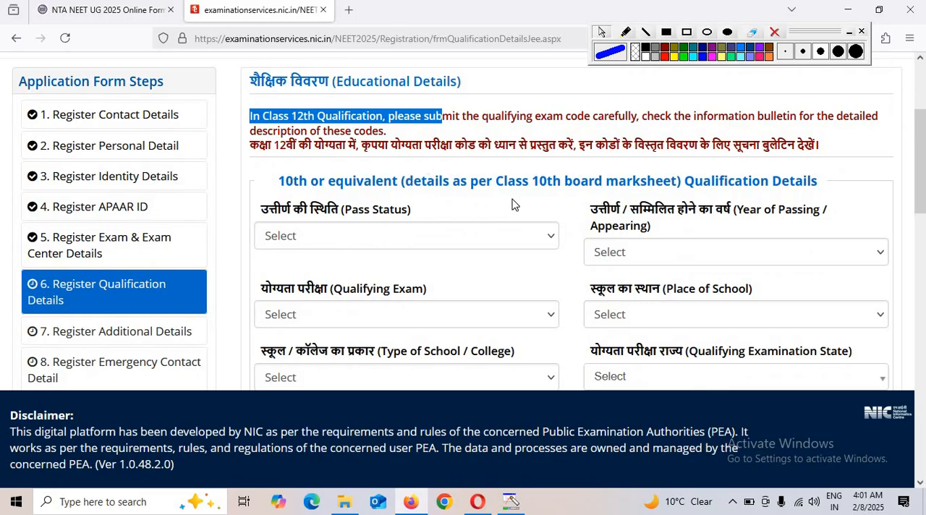
Set the 10th Pass Status to Passed and the Year of Passing to 2018
{"action": "left_click", "coordinate": [410, 237]}
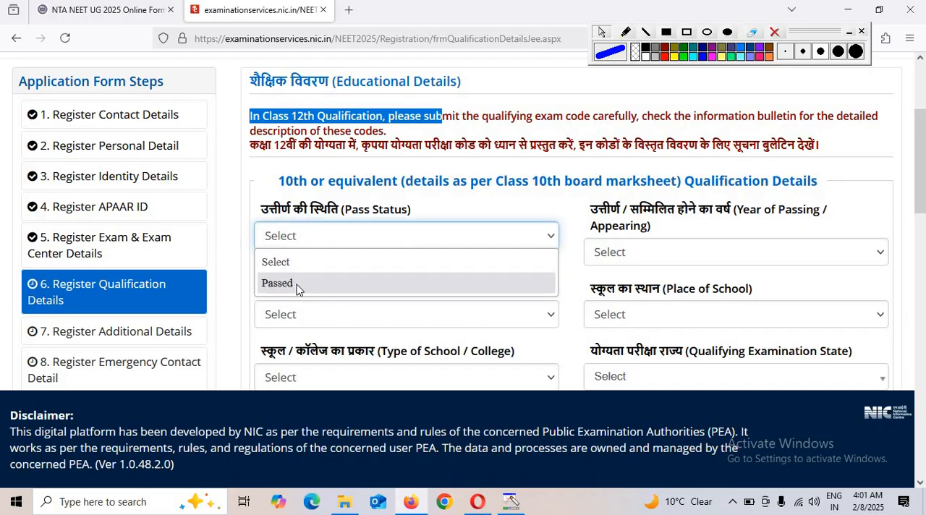
{"action": "left_click", "coordinate": [297, 284]}
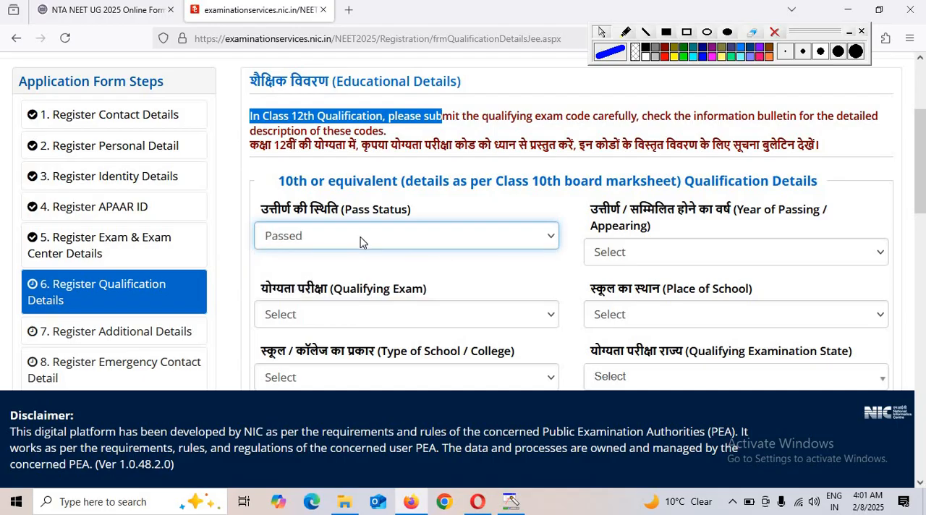
{"action": "left_click", "coordinate": [708, 253]}
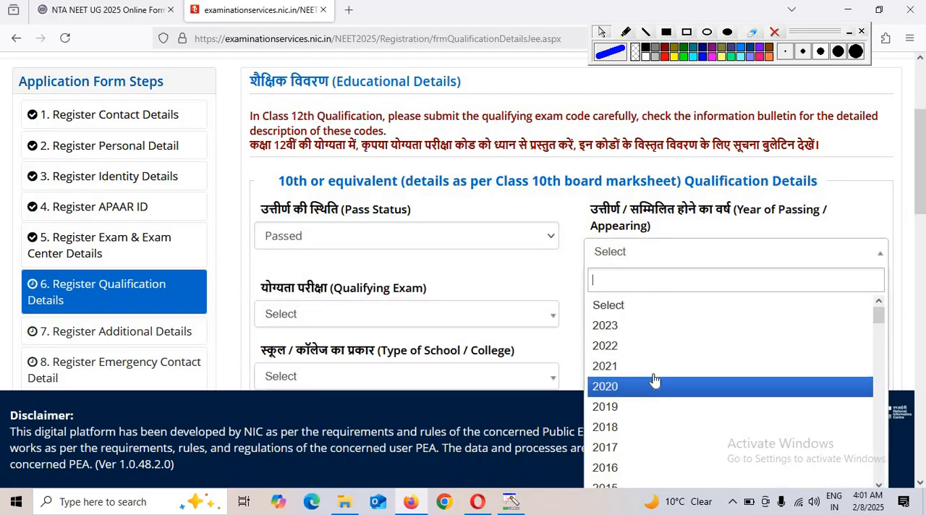
{"action": "scroll", "coordinate": [644, 427], "scroll_direction": "down", "scroll_amount": 2}
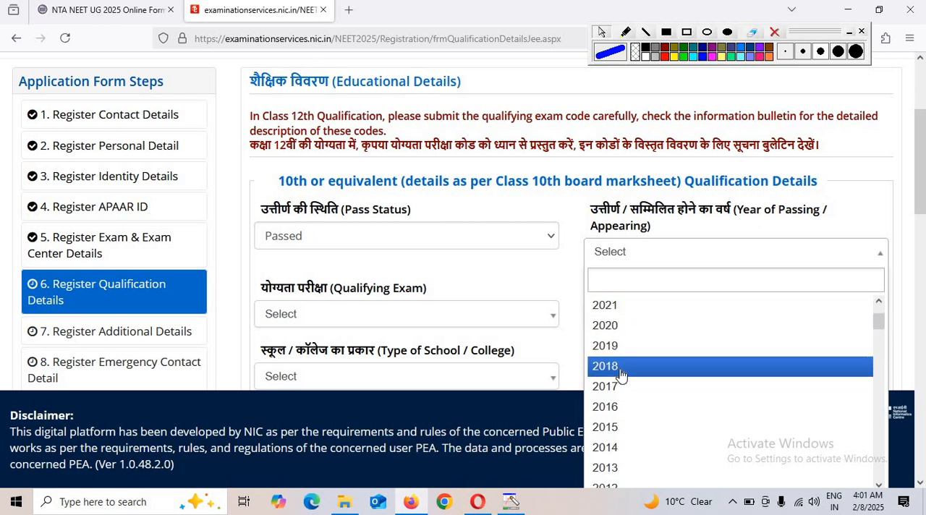
{"action": "left_click", "coordinate": [621, 367]}
Set the Qualifying Exam to 10th or Equivalent and the Place of School to Rural
{"action": "left_click", "coordinate": [373, 308]}
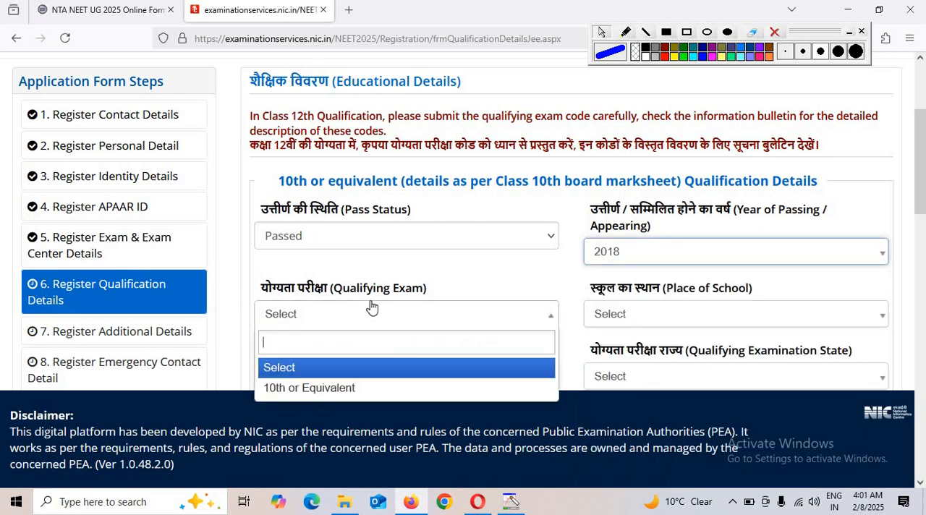
{"action": "left_click", "coordinate": [320, 390]}
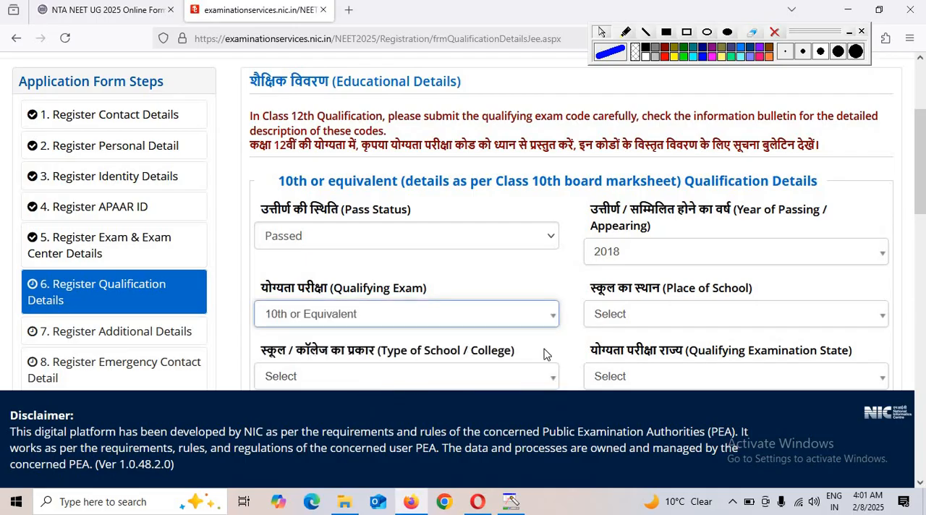
{"action": "left_click", "coordinate": [664, 313]}
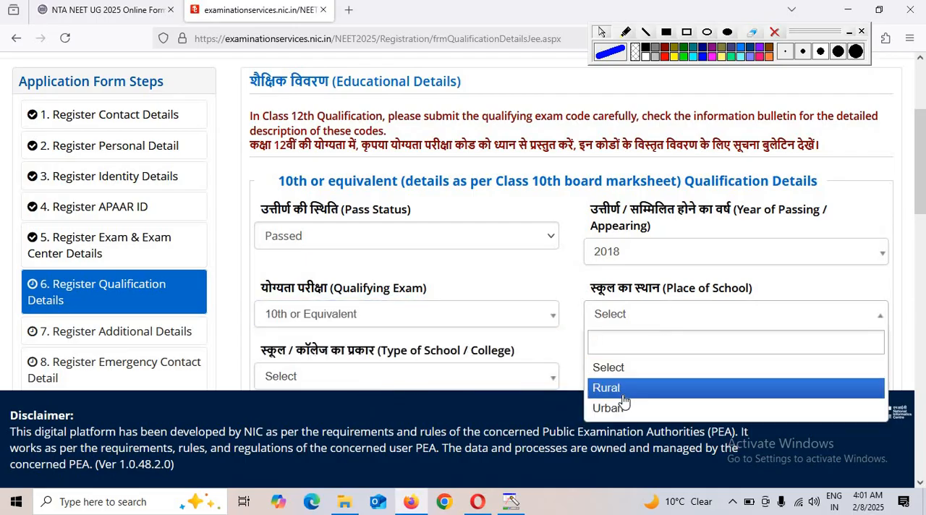
{"action": "left_click", "coordinate": [622, 396]}
Set the Type of School / College to Government School
{"action": "scroll", "coordinate": [666, 314], "scroll_direction": "down", "scroll_amount": 2}
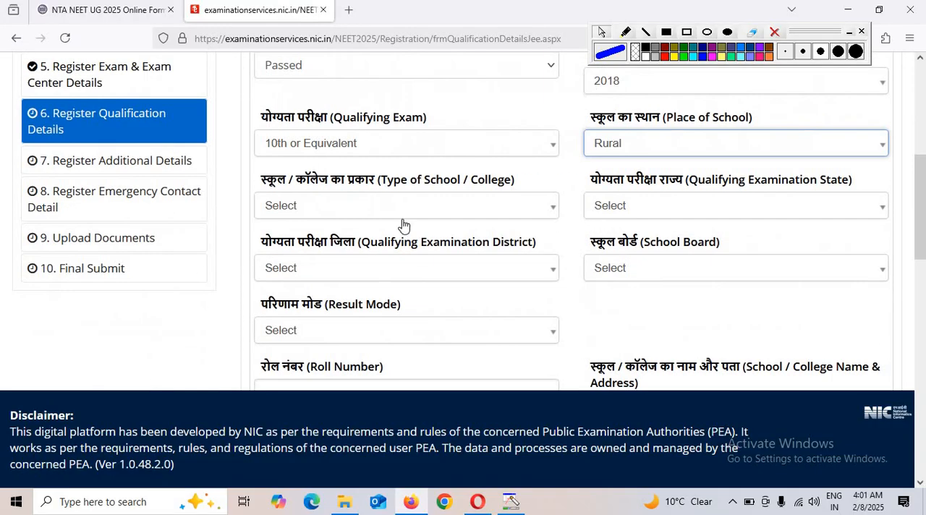
{"action": "left_click", "coordinate": [324, 212]}
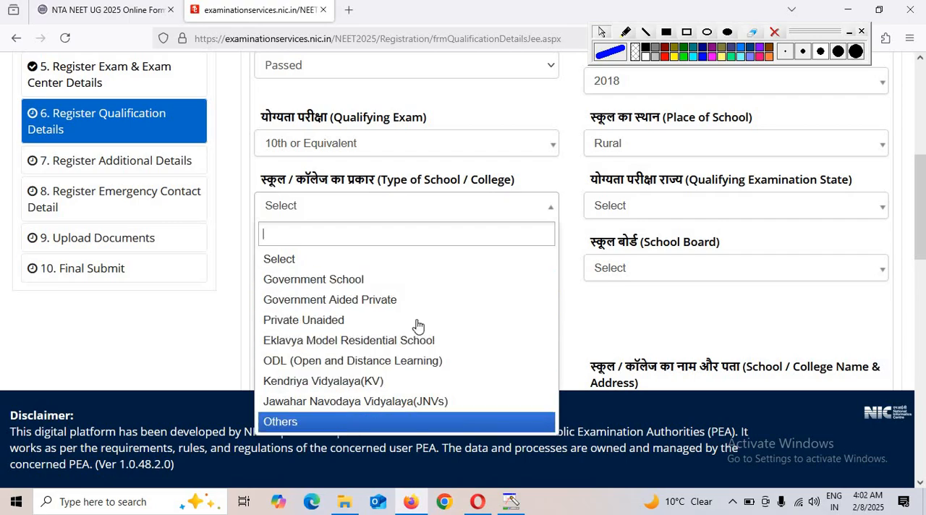
{"action": "left_click", "coordinate": [311, 283]}
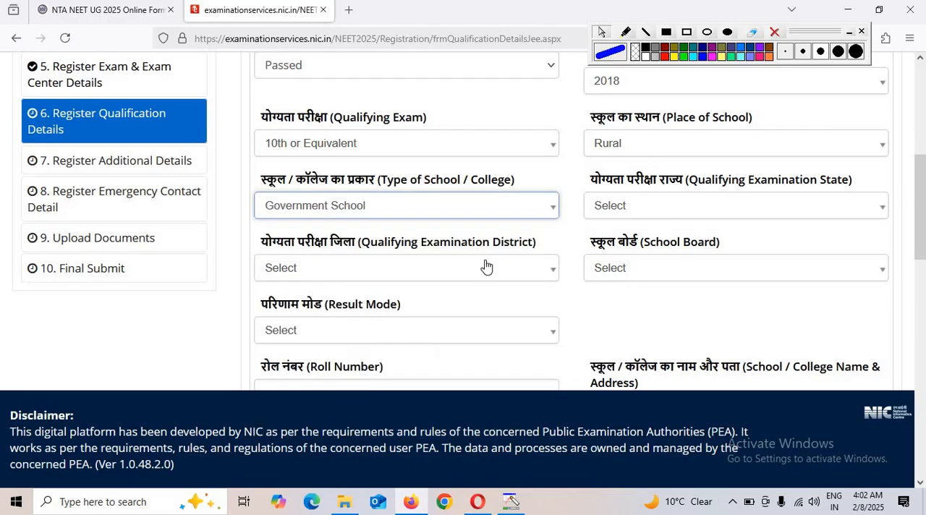
Set the Qualifying Examination State to UTTAR PRADESH
{"action": "left_click", "coordinate": [657, 210]}
{"action": "scroll", "coordinate": [705, 313], "scroll_direction": "down", "scroll_amount": 2}
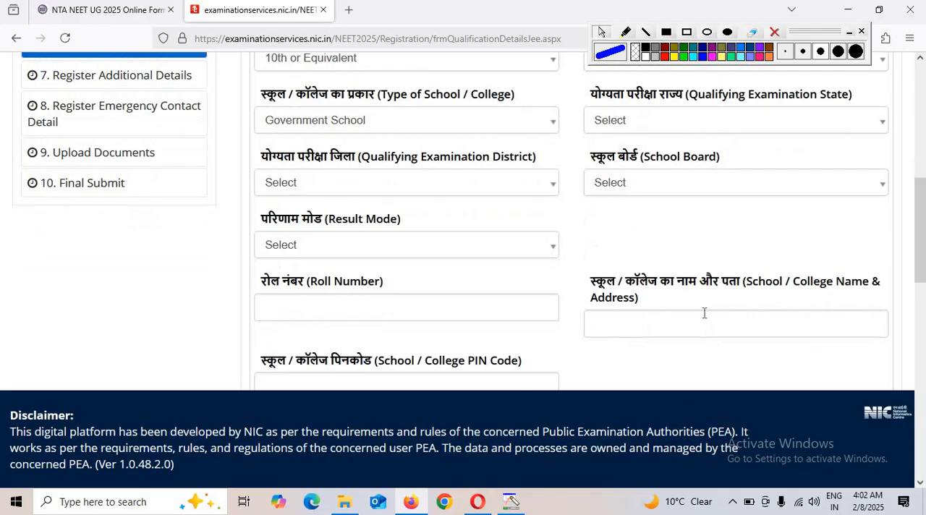
{"action": "left_click", "coordinate": [697, 128]}
{"action": "scroll", "coordinate": [655, 304], "scroll_direction": "down", "scroll_amount": 5}
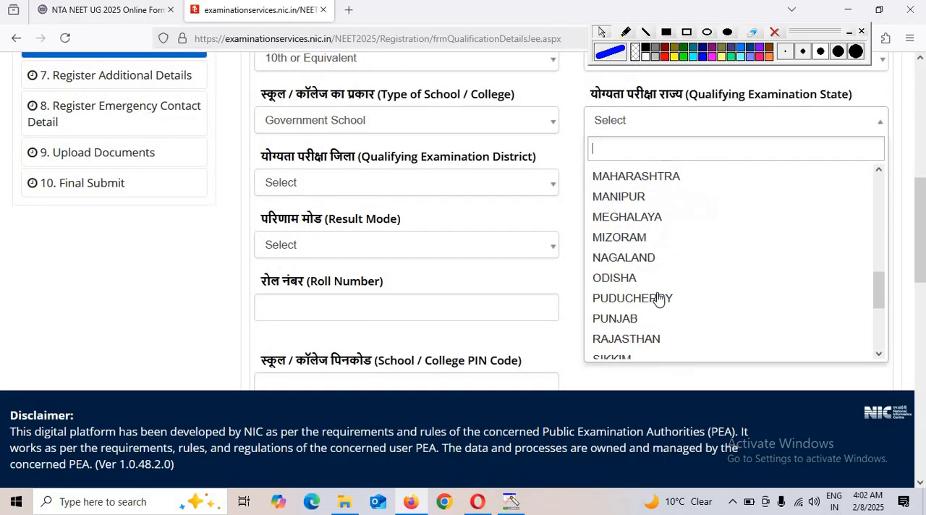
{"action": "scroll", "coordinate": [657, 304], "scroll_direction": "down", "scroll_amount": 2}
{"action": "left_click", "coordinate": [650, 325]}
{"action": "scroll", "coordinate": [398, 354], "scroll_direction": "up", "scroll_amount": 4}
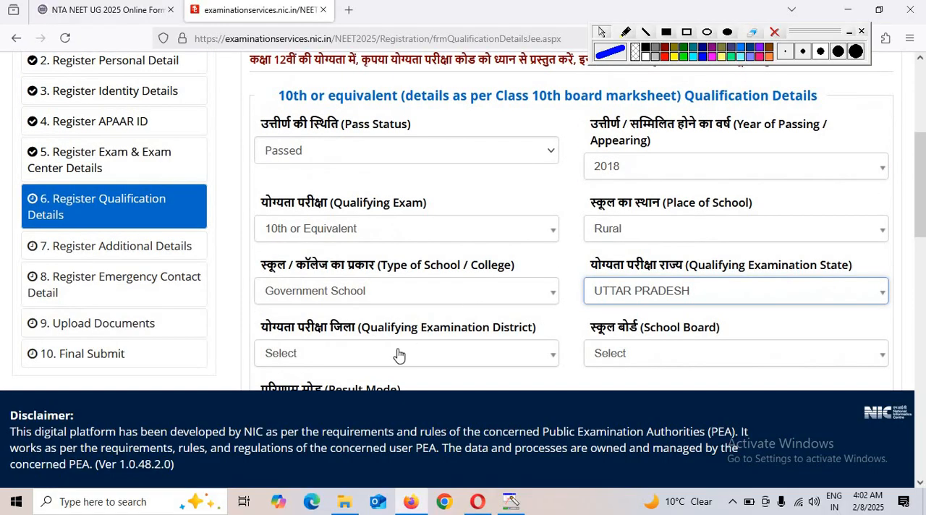
Set the Qualifying Examination District to AZAMGARH
{"action": "scroll", "coordinate": [398, 355], "scroll_direction": "down", "scroll_amount": 2}
{"action": "left_click", "coordinate": [352, 274]}
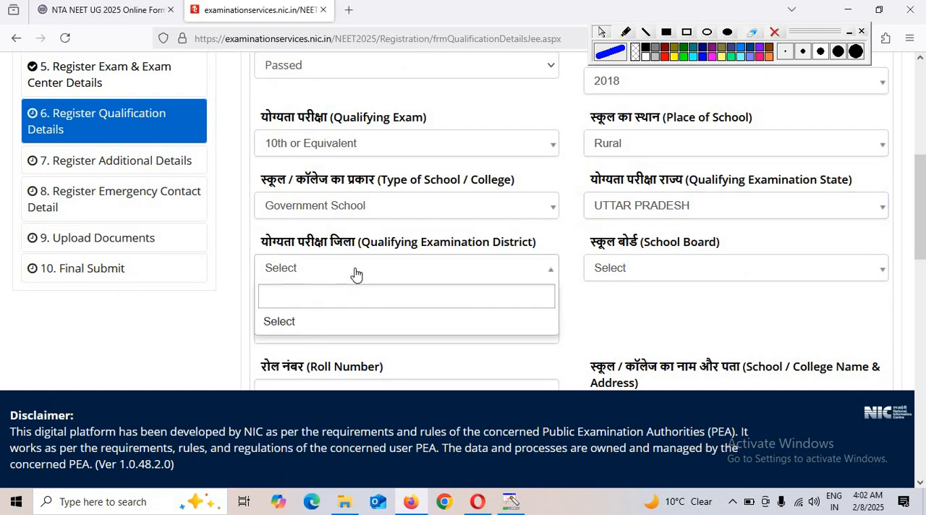
{"action": "left_click", "coordinate": [355, 274]}
{"action": "scroll", "coordinate": [358, 269], "scroll_direction": "down", "scroll_amount": 2}
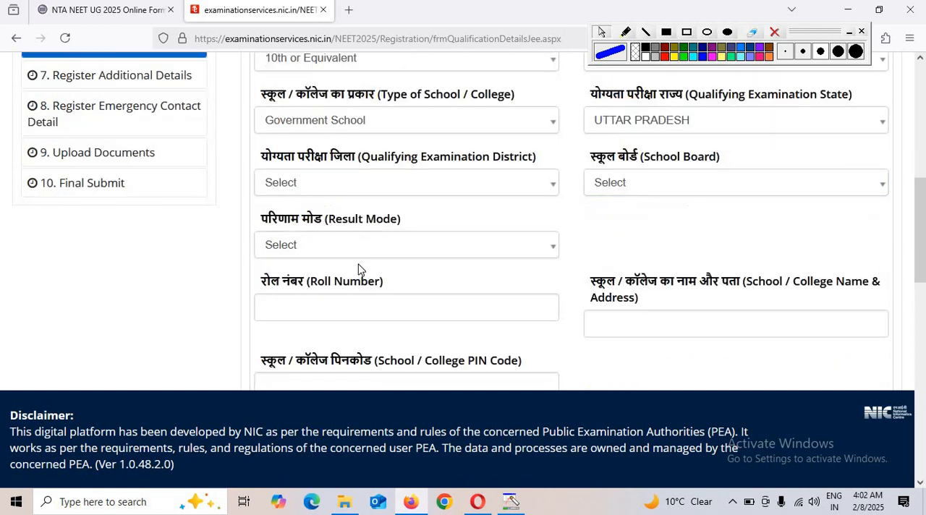
{"action": "left_click", "coordinate": [355, 190]}
{"action": "scroll", "coordinate": [355, 301], "scroll_direction": "down", "scroll_amount": 2}
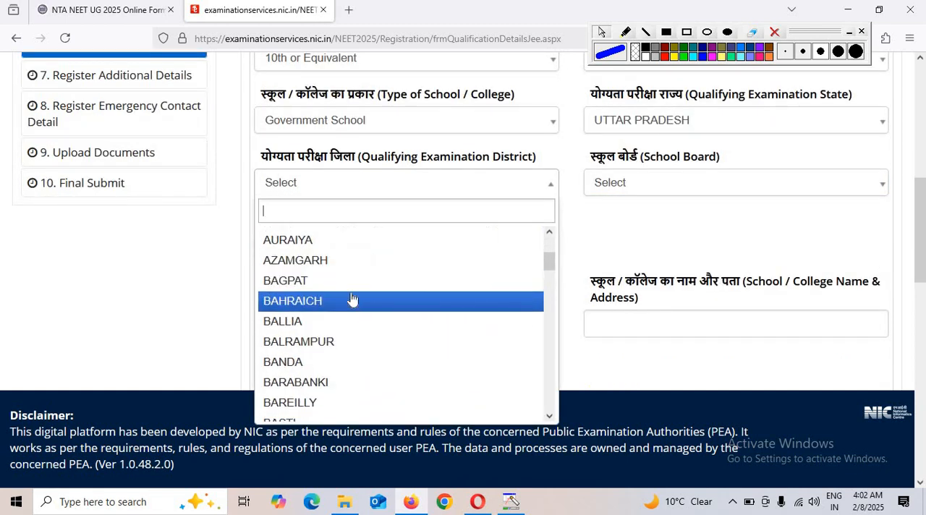
{"action": "left_click", "coordinate": [324, 263]}
Set the School Board to ANDHRA PRADESH BOARD OF SECONDARY EDUCATION
{"action": "left_click", "coordinate": [644, 182]}
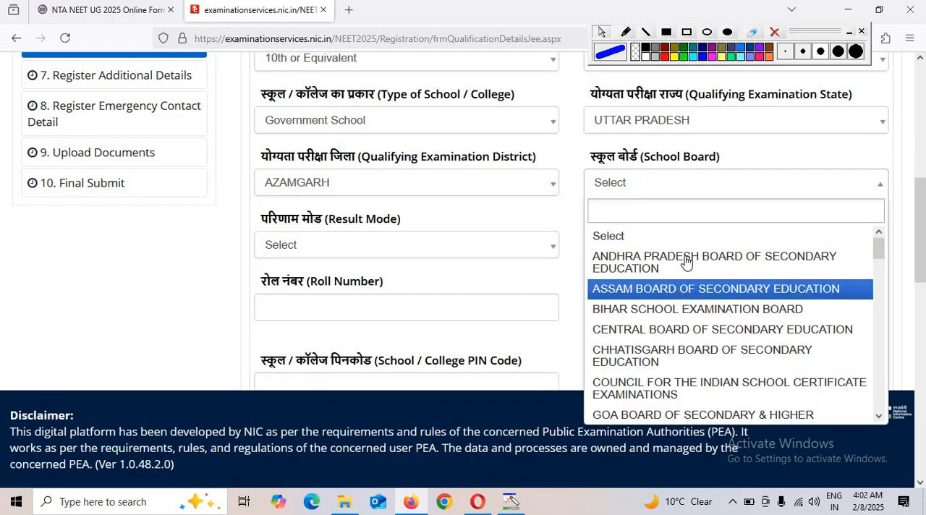
{"action": "left_click", "coordinate": [722, 268]}
{"action": "left_click", "coordinate": [657, 202]}
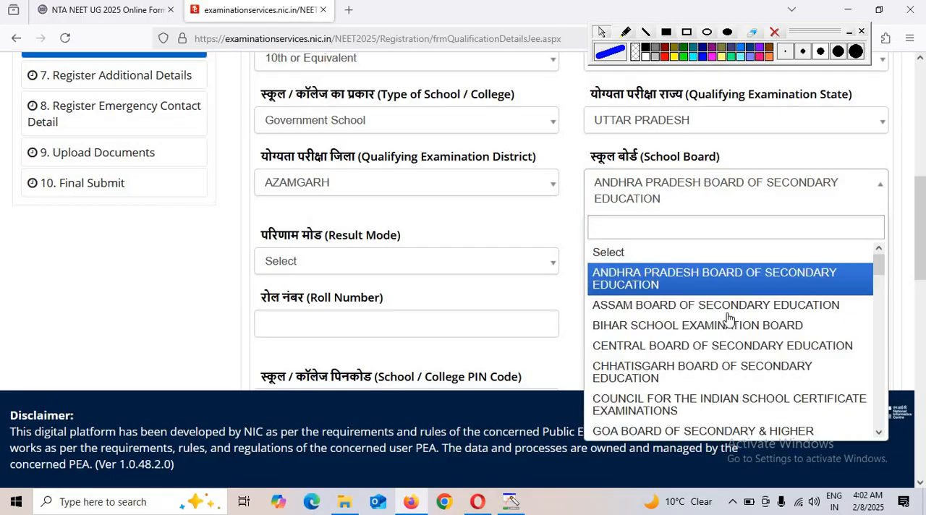
{"action": "scroll", "coordinate": [730, 333], "scroll_direction": "down", "scroll_amount": 6}
{"action": "scroll", "coordinate": [736, 362], "scroll_direction": "up", "scroll_amount": 5}
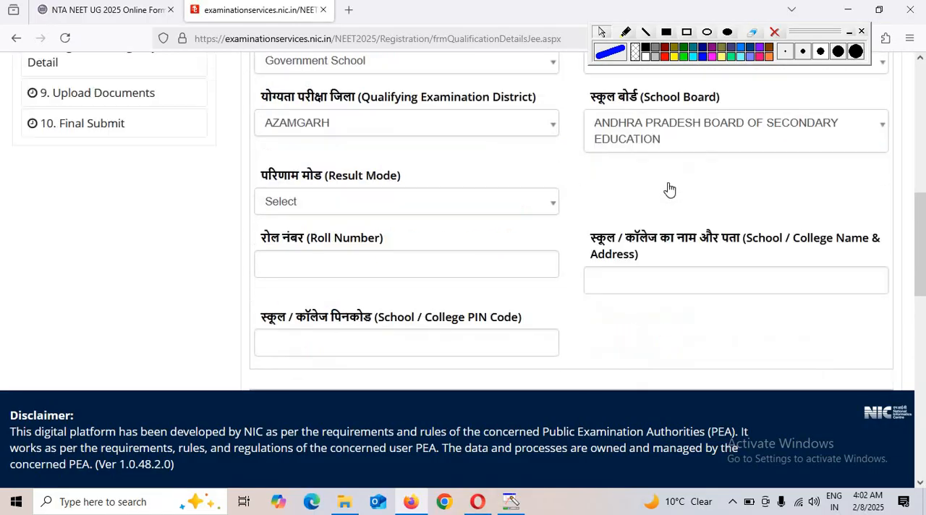
{"action": "scroll", "coordinate": [669, 190], "scroll_direction": "up", "scroll_amount": 1}
{"action": "left_click", "coordinate": [666, 192]}
{"action": "left_click", "coordinate": [657, 197]}
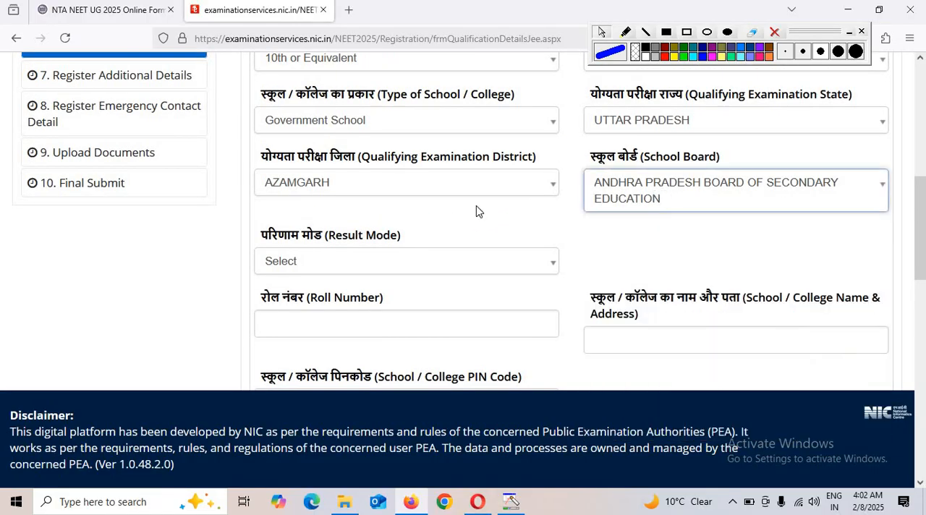
Set the Result Mode to Percentage and enter Total Marks 600 and Obtained Marks 489
{"action": "left_click", "coordinate": [420, 271]}
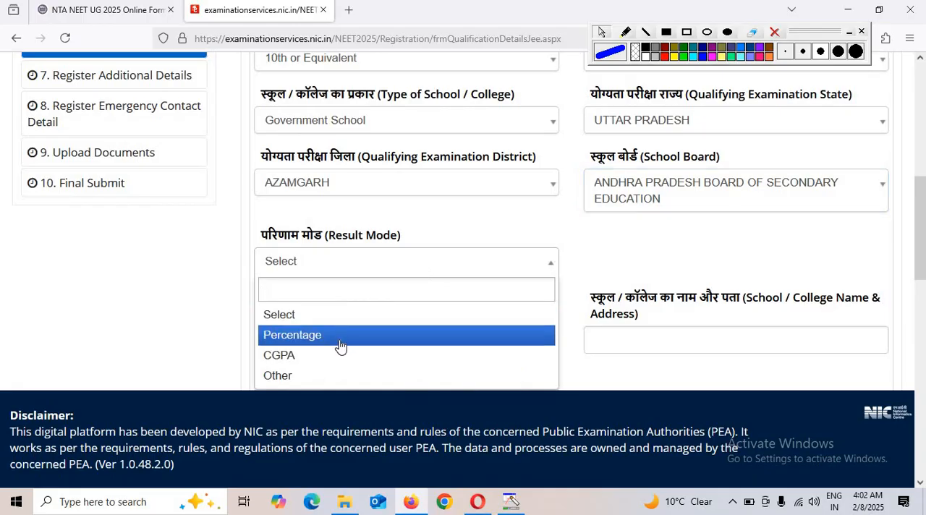
{"action": "left_click", "coordinate": [348, 340]}
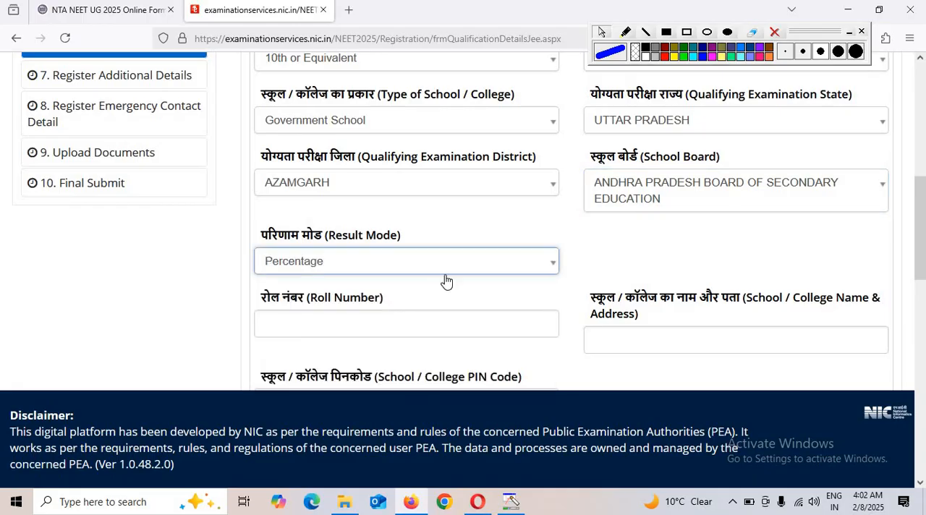
{"action": "left_click", "coordinate": [317, 320]}
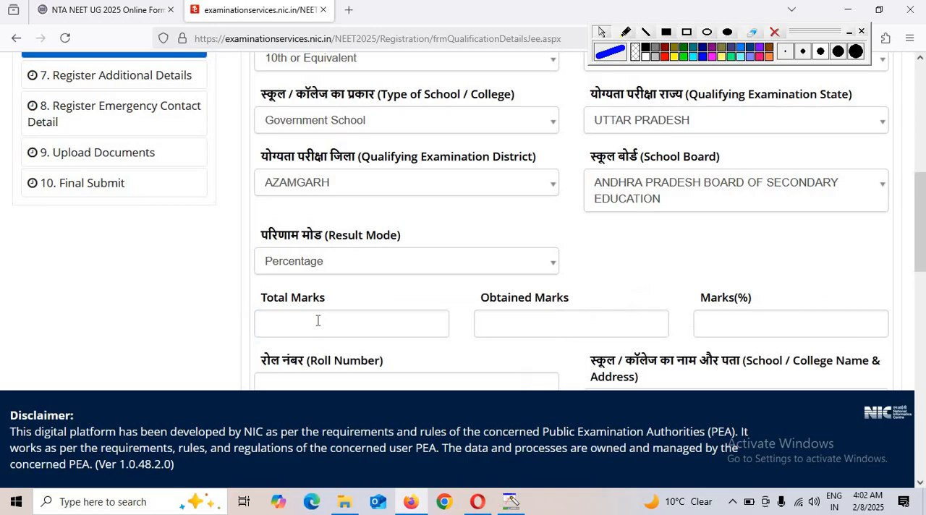
{"action": "left_click", "coordinate": [317, 319]}
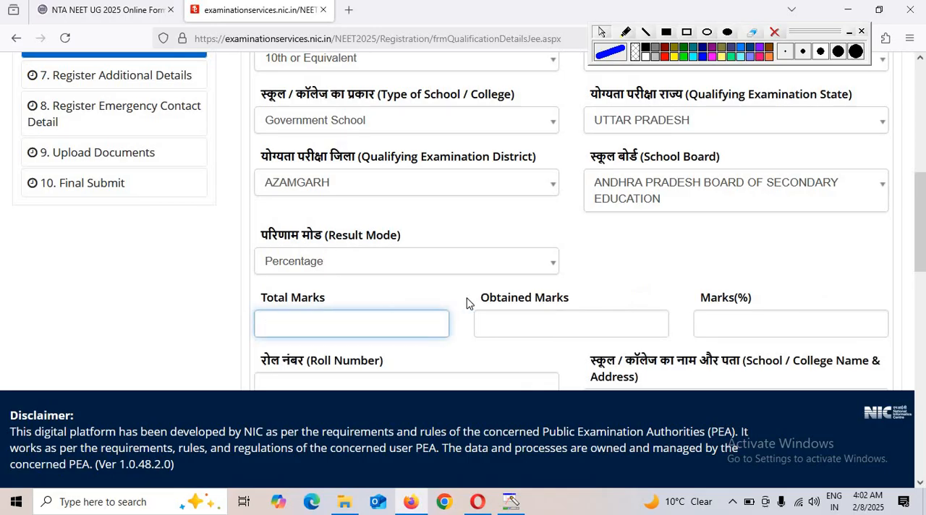
{"action": "scroll", "coordinate": [467, 302], "scroll_direction": "up", "scroll_amount": 1}
{"action": "scroll", "coordinate": [561, 319], "scroll_direction": "down", "scroll_amount": 3}
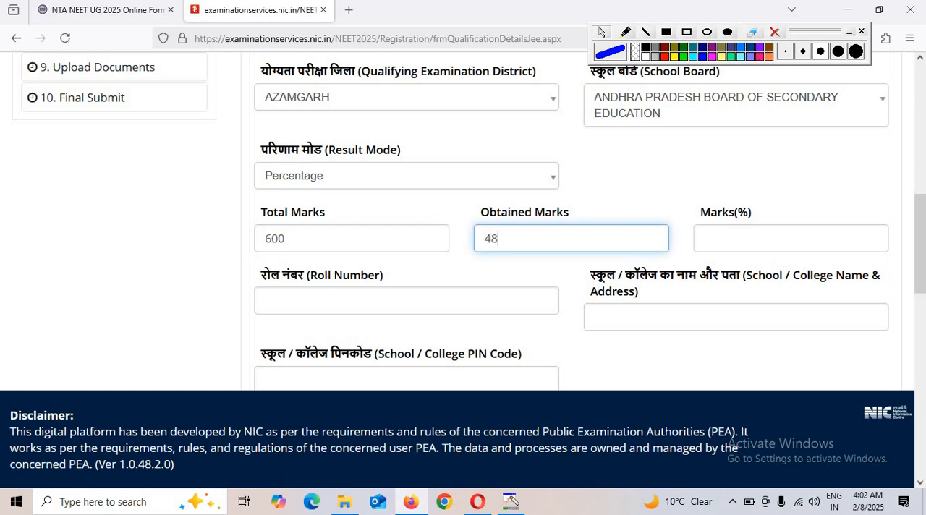
{"action": "left_click", "coordinate": [765, 234]}
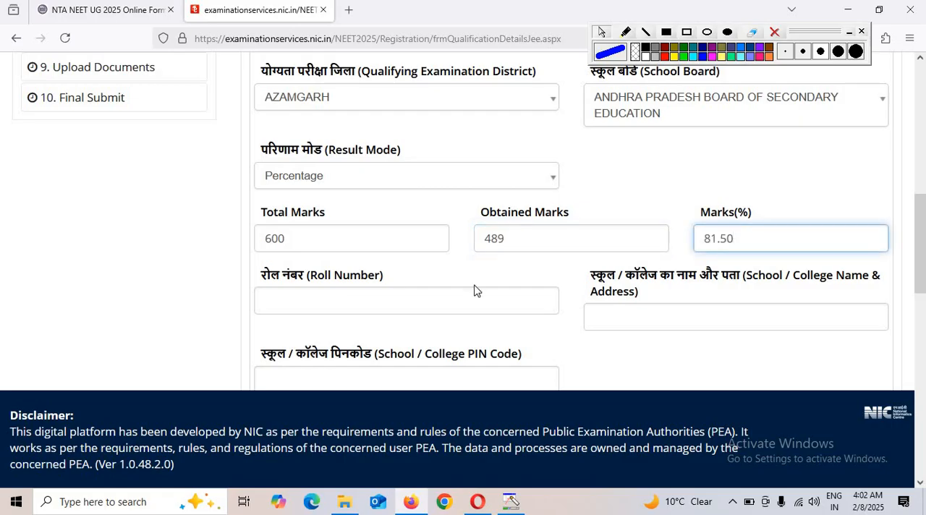
Enter the 10th roll number and begin filling in the School / College Name & Address
{"action": "left_click", "coordinate": [334, 305]}
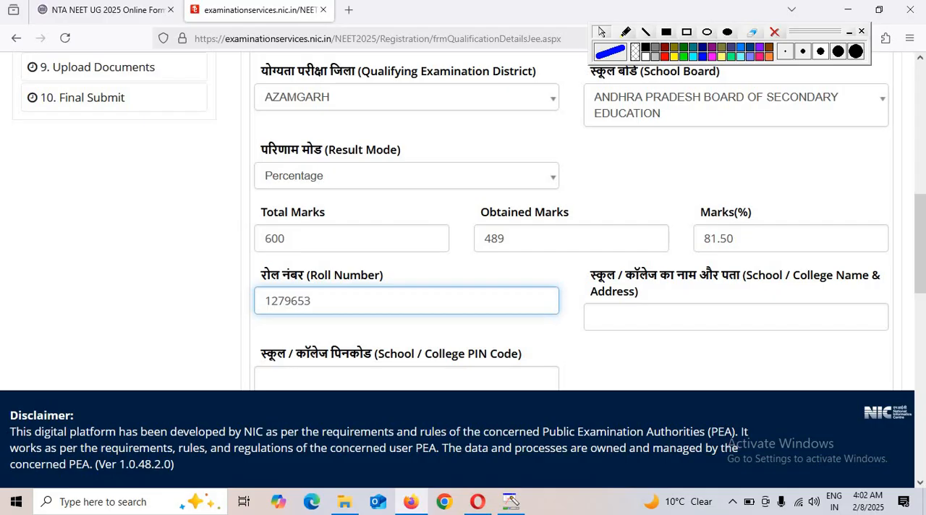
{"action": "left_click", "coordinate": [687, 320]}
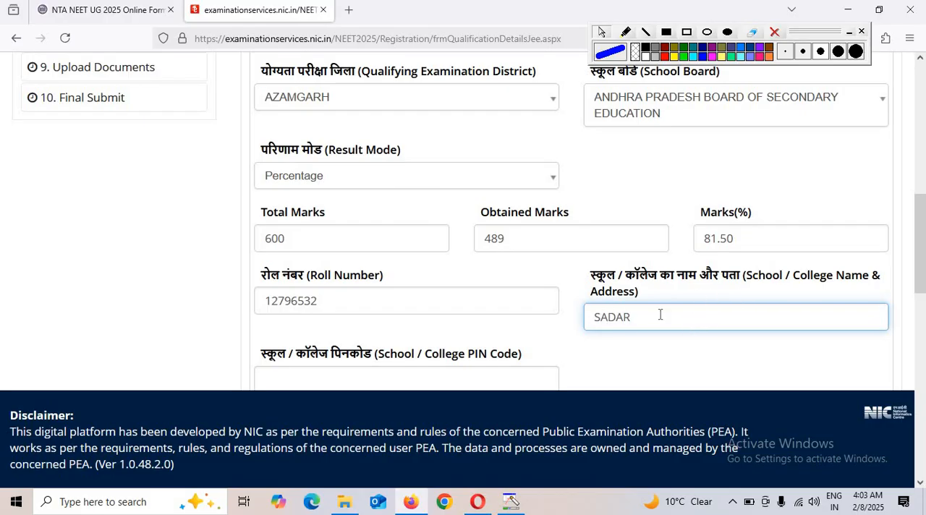
Complete the School / College Name & Address as PS SCHOOL AND SADAR
{"action": "left_click", "coordinate": [597, 319]}
{"action": "type", "text": "PS"}
{"action": "type", "text": "SCHOOL AND"}
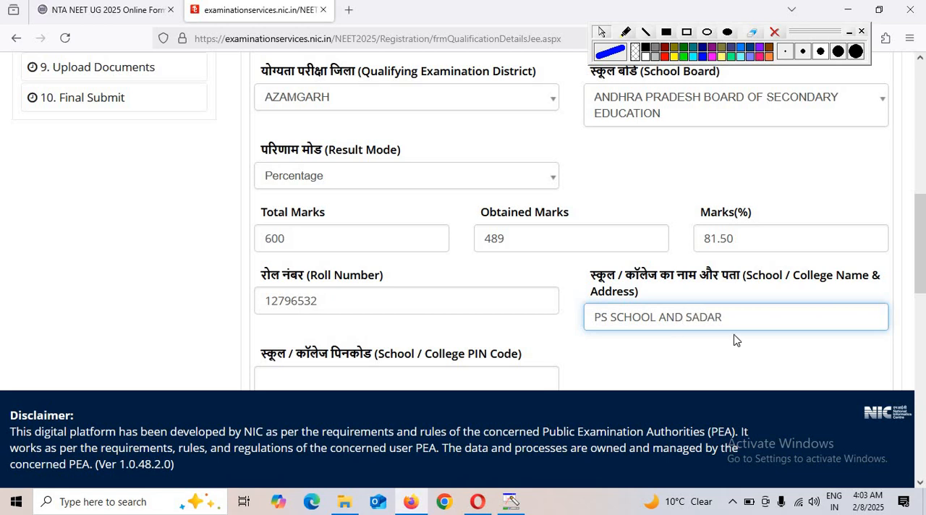
Enter 276001 as the 10th School / College PIN Code
{"action": "scroll", "coordinate": [354, 319], "scroll_direction": "down", "scroll_amount": 2}
{"action": "left_click", "coordinate": [347, 303]}
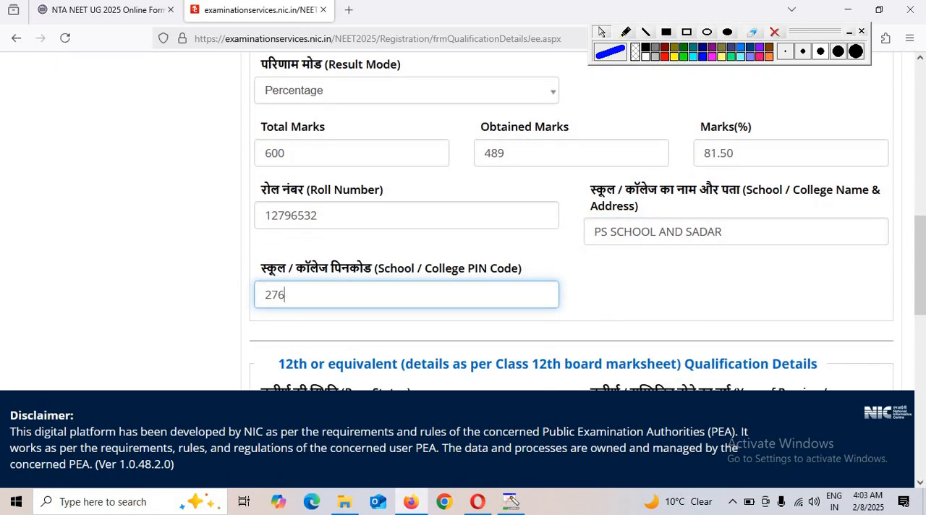
{"action": "scroll", "coordinate": [341, 306], "scroll_direction": "down", "scroll_amount": 4}
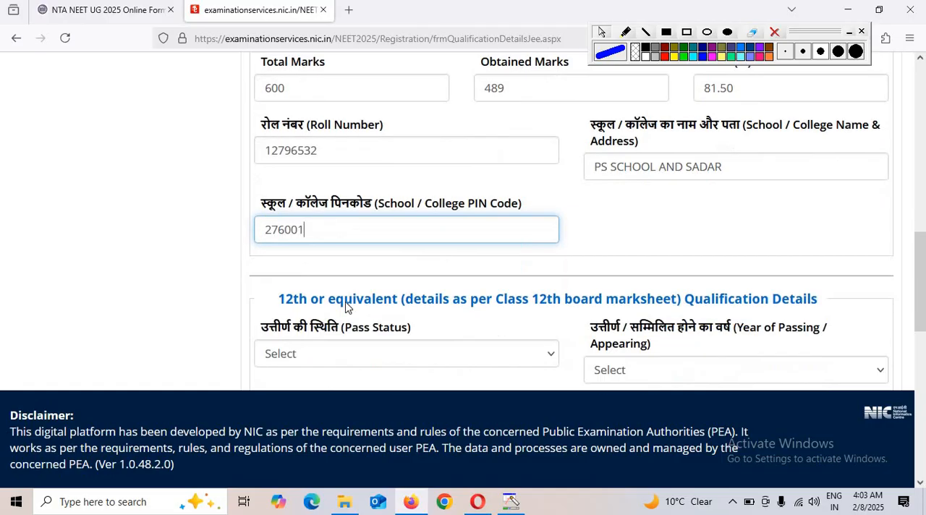
Set the 12th Pass Status to Passed and the Year of Passing to 2020
{"action": "left_click", "coordinate": [341, 249]}
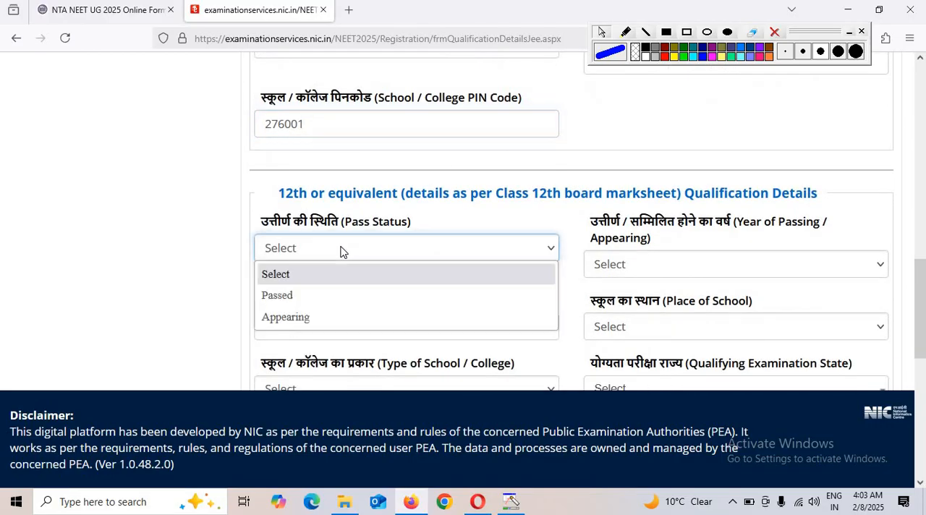
{"action": "left_click", "coordinate": [289, 296]}
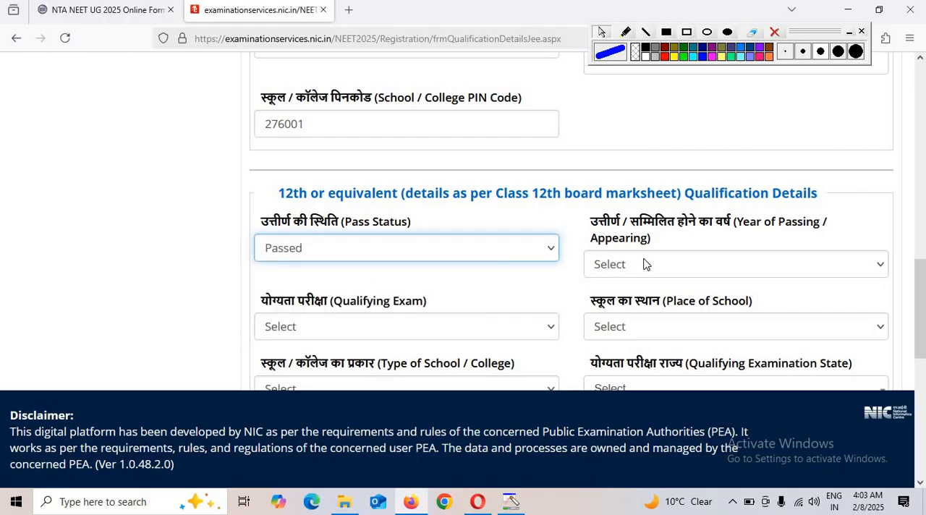
{"action": "left_click", "coordinate": [643, 265]}
{"action": "scroll", "coordinate": [645, 325], "scroll_direction": "down", "scroll_amount": 4}
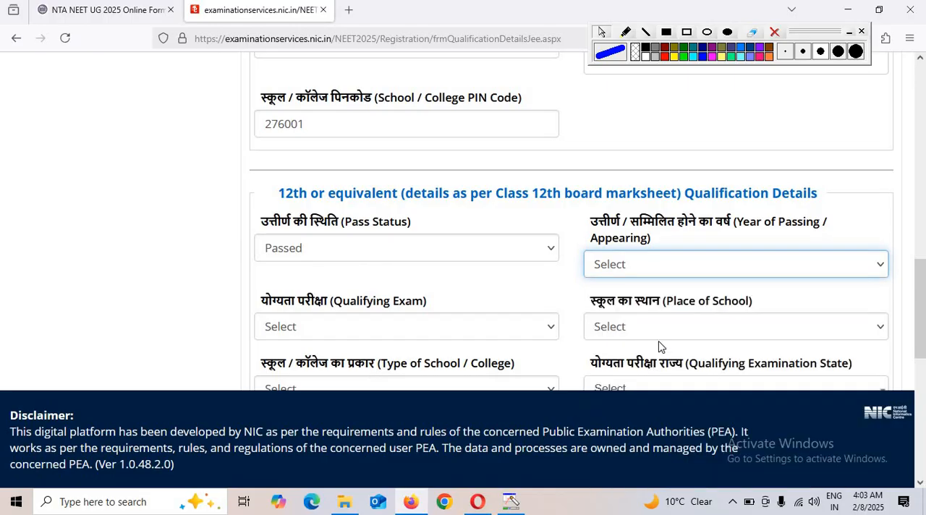
{"action": "left_click", "coordinate": [682, 251]}
{"action": "scroll", "coordinate": [673, 356], "scroll_direction": "down", "scroll_amount": 4}
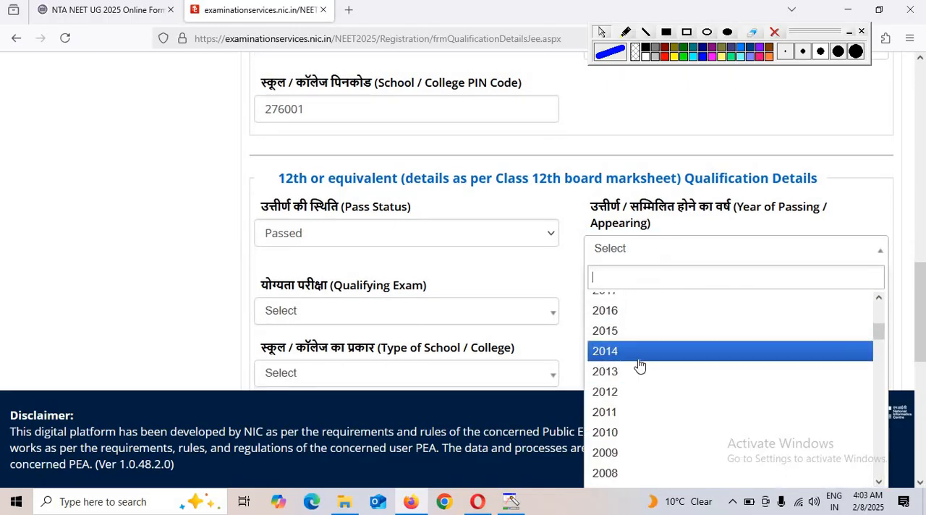
{"action": "left_click", "coordinate": [313, 241]}
{"action": "left_click", "coordinate": [314, 241]}
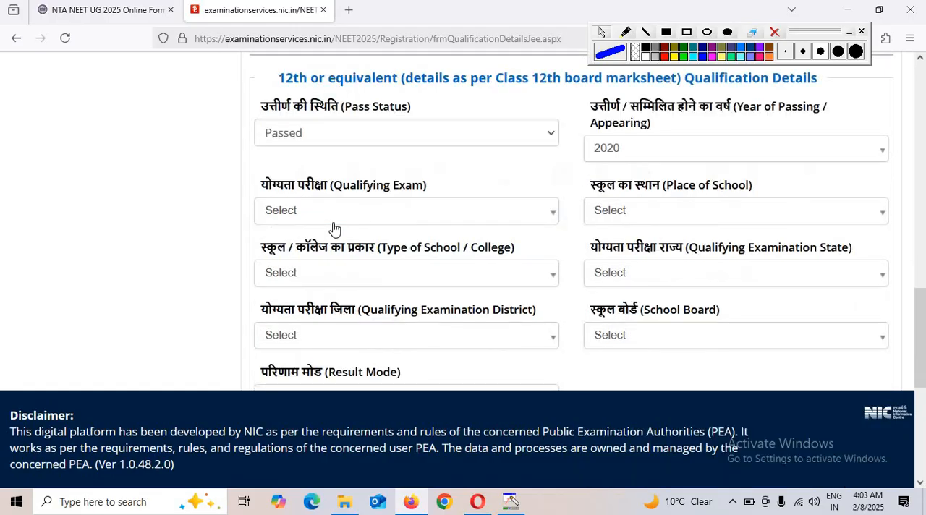
Change the 12th Pass Status to Appearing and open the Qualifying Exam options
{"action": "left_click", "coordinate": [334, 221]}
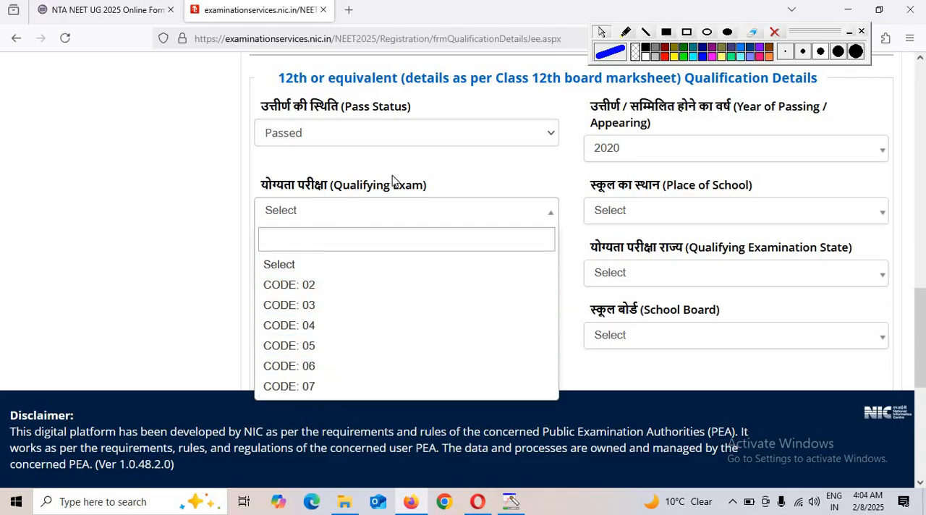
{"action": "left_click", "coordinate": [405, 139]}
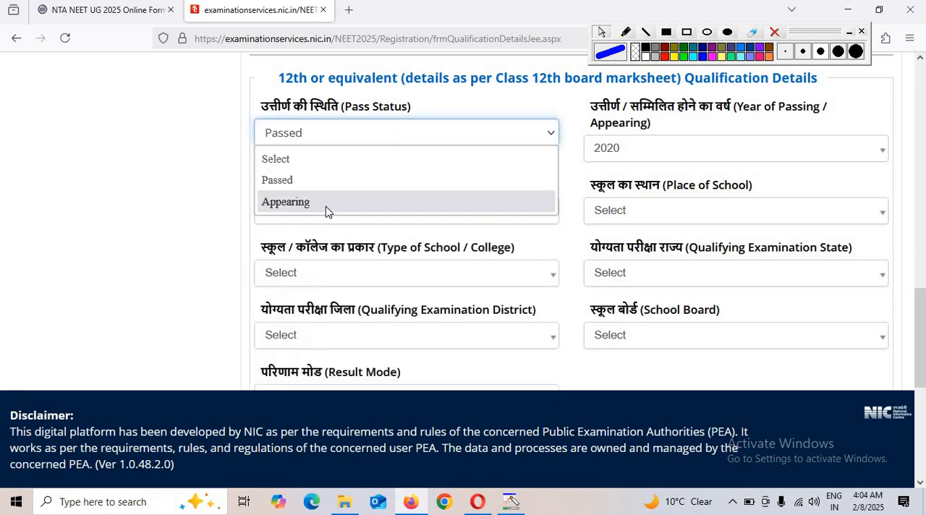
{"action": "left_click", "coordinate": [326, 203]}
{"action": "left_click", "coordinate": [335, 209]}
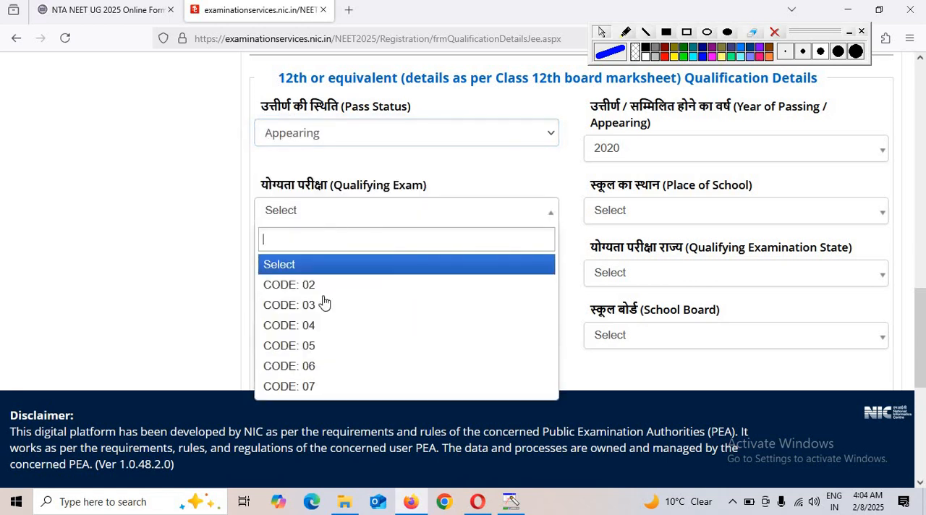
{"action": "left_click", "coordinate": [365, 139]}
{"action": "left_click", "coordinate": [294, 194]}
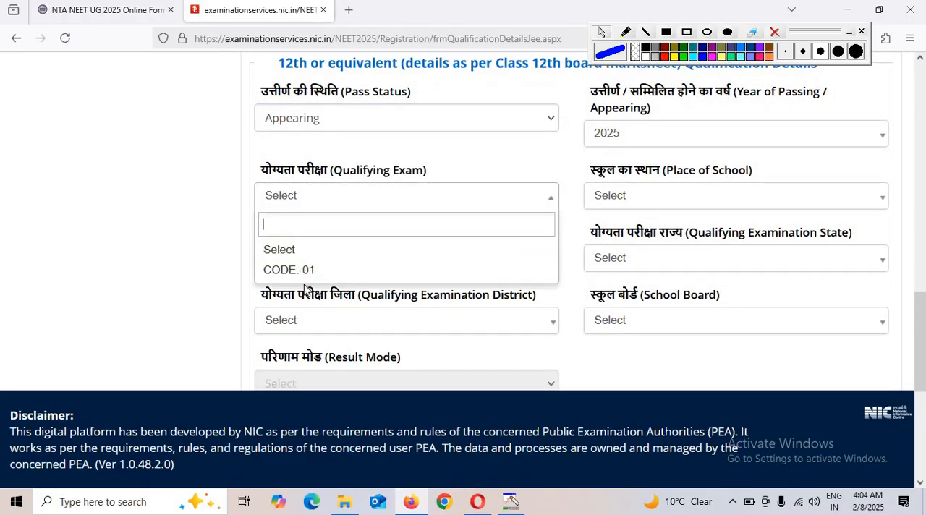
Read the NEET UG eligibility code descriptions on the information page in the other tab
{"action": "left_click", "coordinate": [70, 11]}
{"action": "scroll", "coordinate": [348, 247], "scroll_direction": "up", "scroll_amount": 3}
{"action": "scroll", "coordinate": [347, 248], "scroll_direction": "up", "scroll_amount": 15}
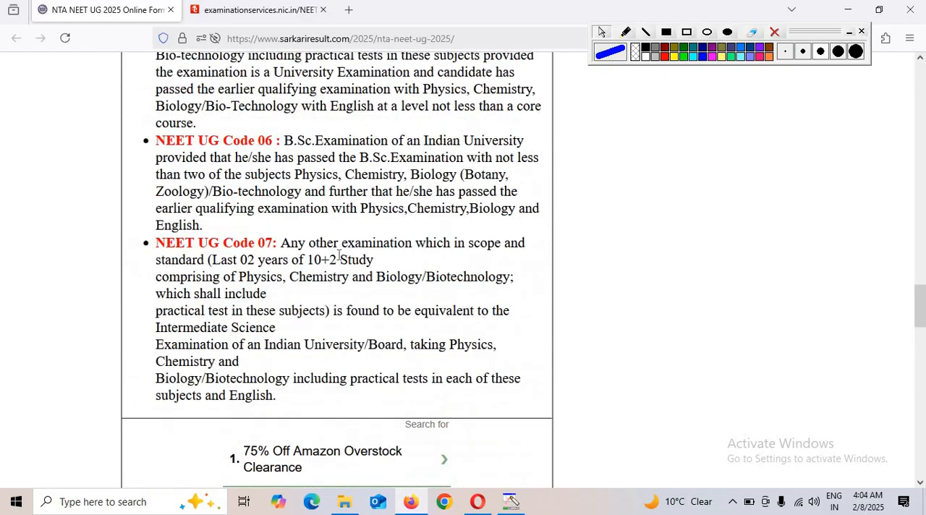
{"action": "scroll", "coordinate": [348, 253], "scroll_direction": "up", "scroll_amount": 2}
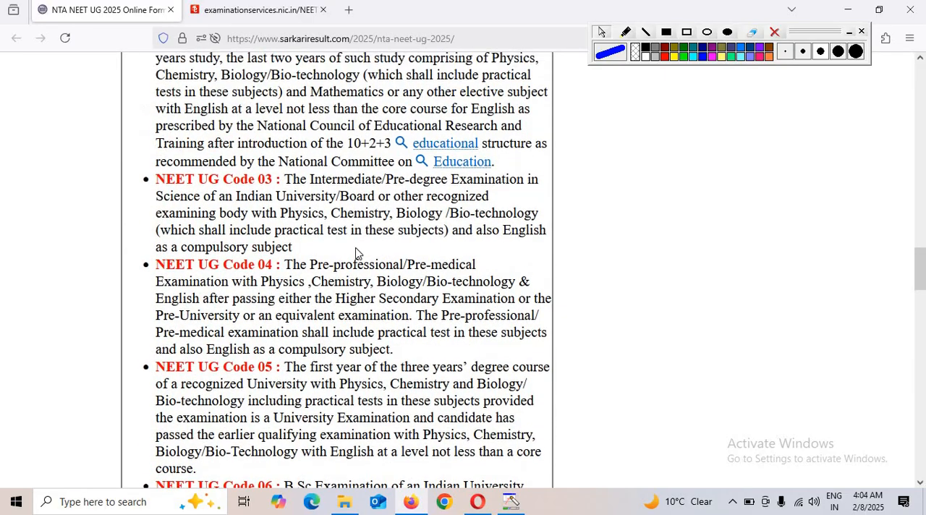
{"action": "scroll", "coordinate": [423, 214], "scroll_direction": "up", "scroll_amount": 4}
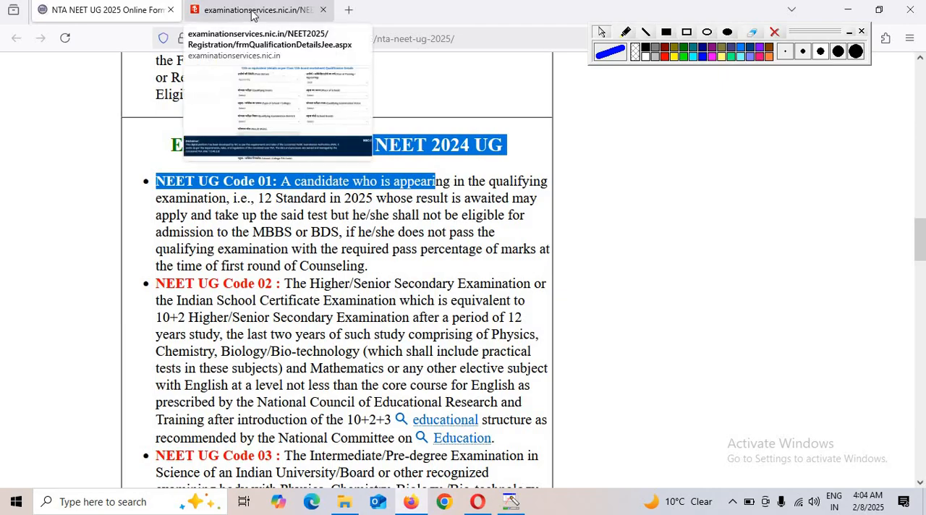
{"action": "left_click", "coordinate": [236, 212]}
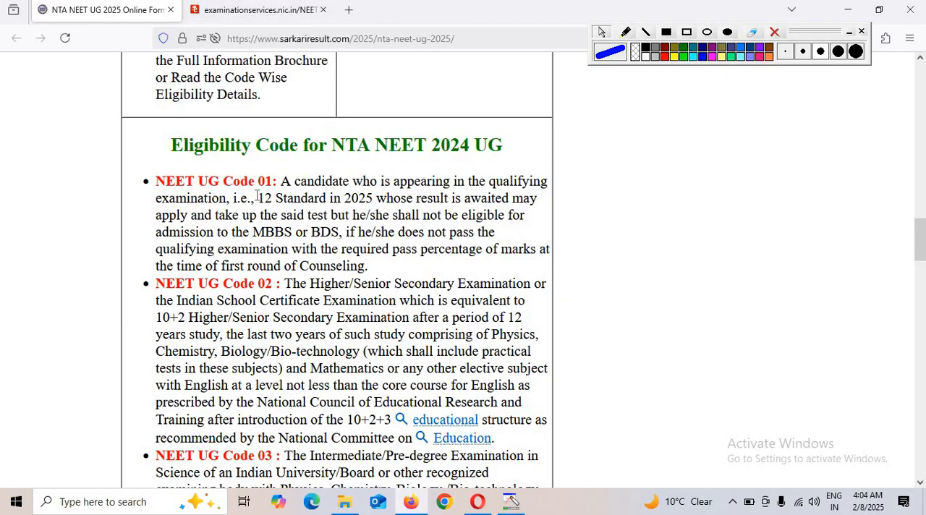
{"action": "left_click_drag", "start_coordinate": [257, 196], "coordinate": [497, 211]}
{"action": "left_click", "coordinate": [498, 212]}
{"action": "left_click", "coordinate": [239, 13]}
{"action": "scroll", "coordinate": [350, 168], "scroll_direction": "up", "scroll_amount": 3}
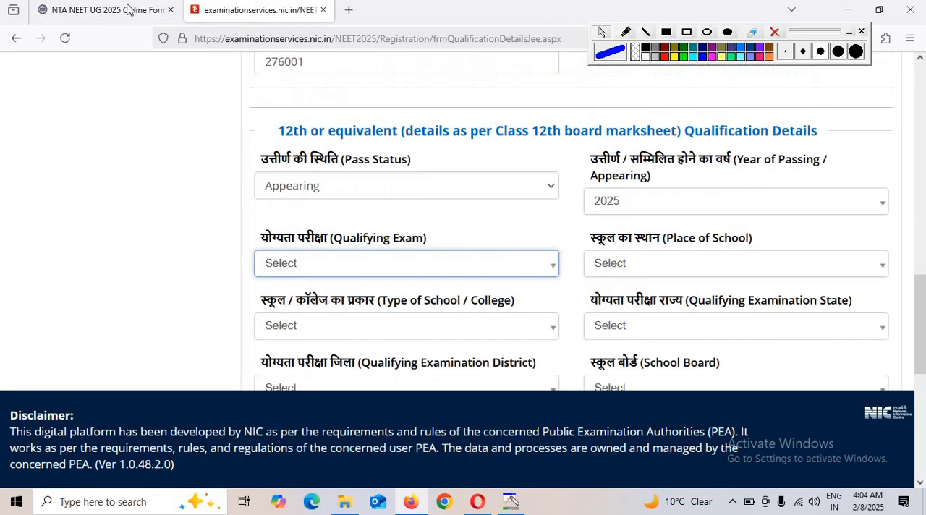
{"action": "left_click", "coordinate": [109, 10]}
{"action": "scroll", "coordinate": [360, 279], "scroll_direction": "down", "scroll_amount": 3}
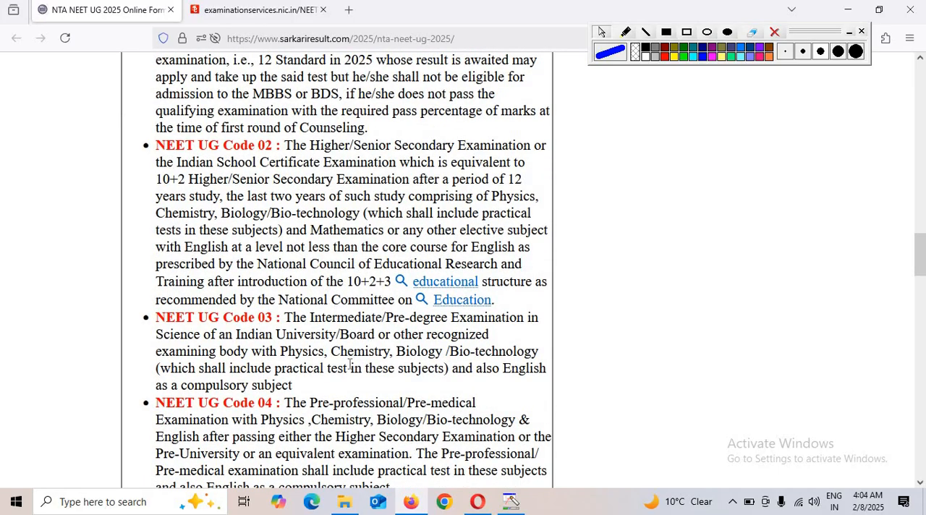
{"action": "scroll", "coordinate": [349, 365], "scroll_direction": "down", "scroll_amount": 2}
{"action": "scroll", "coordinate": [349, 366], "scroll_direction": "down", "scroll_amount": 3}
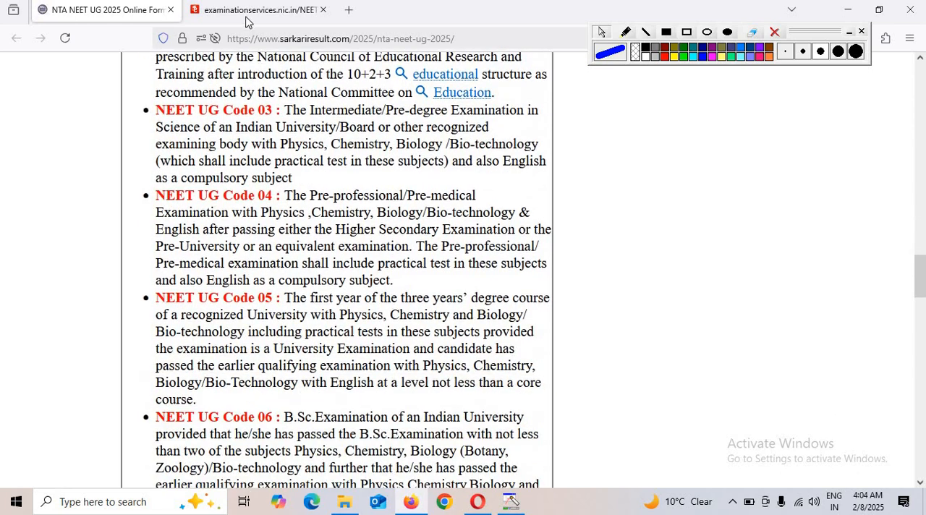
{"action": "left_click", "coordinate": [246, 18]}
{"action": "scroll", "coordinate": [376, 250], "scroll_direction": "down", "scroll_amount": 3}
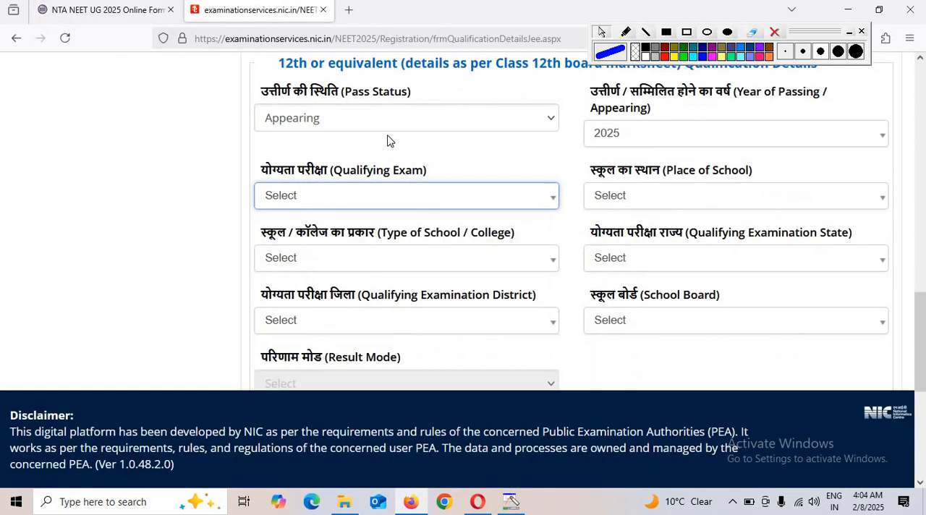
Switch the 12th Pass Status back to Passed and choose 2020 as the Year of Passing
{"action": "left_click", "coordinate": [391, 119]}
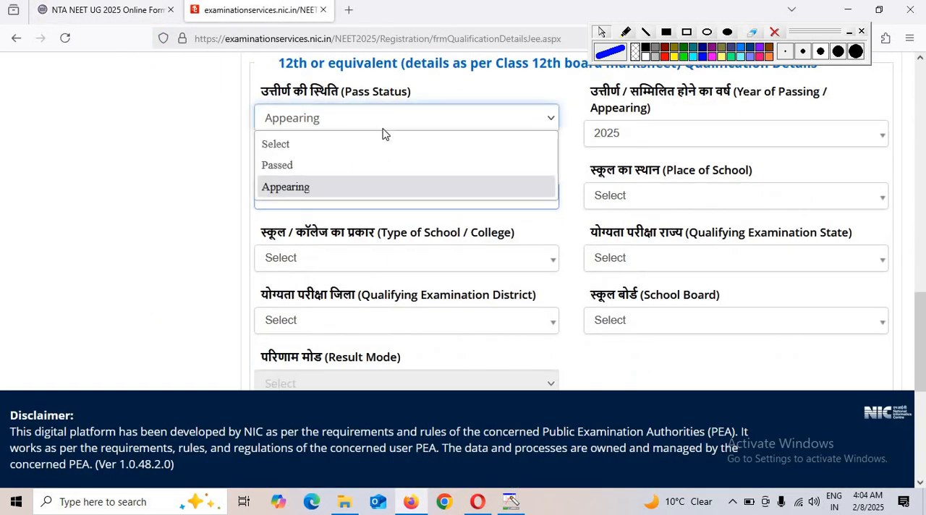
{"action": "left_click", "coordinate": [282, 166]}
{"action": "left_click", "coordinate": [652, 137]}
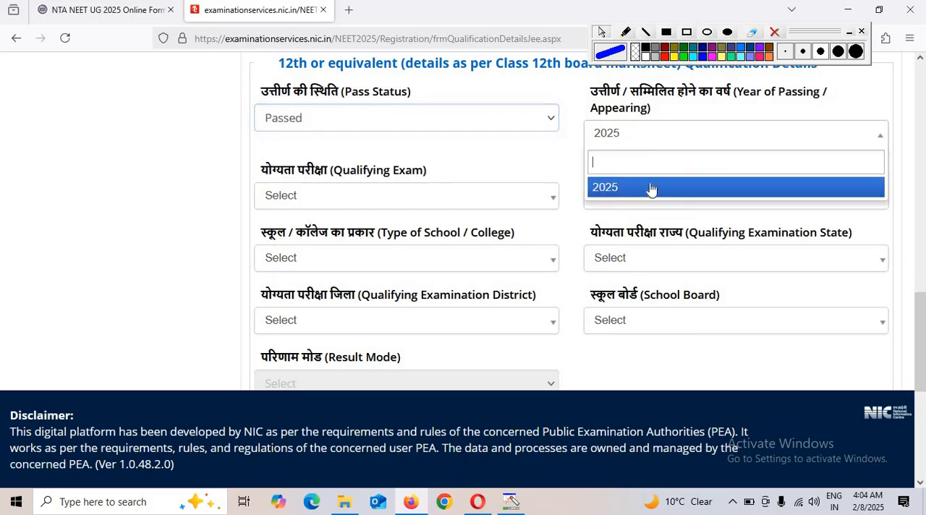
{"action": "left_click", "coordinate": [651, 130]}
{"action": "scroll", "coordinate": [655, 209], "scroll_direction": "down", "scroll_amount": 1}
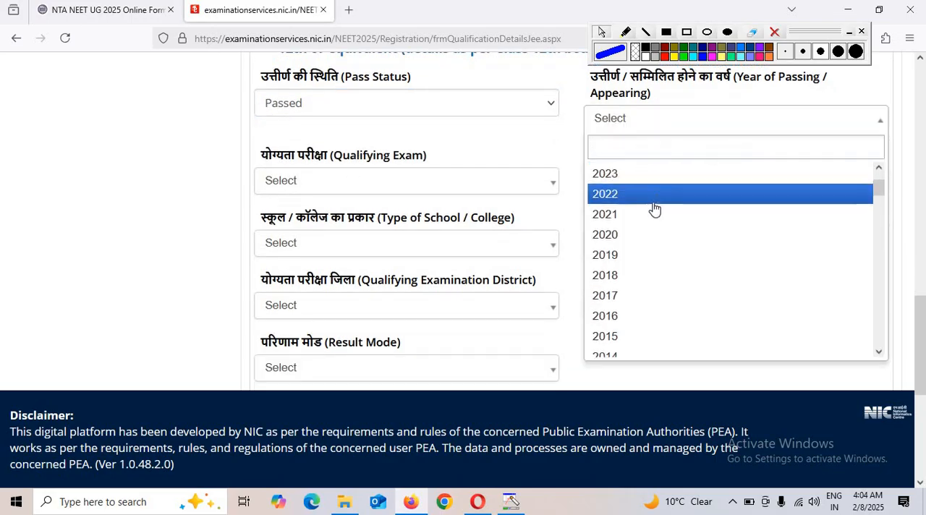
{"action": "left_click", "coordinate": [607, 229]}
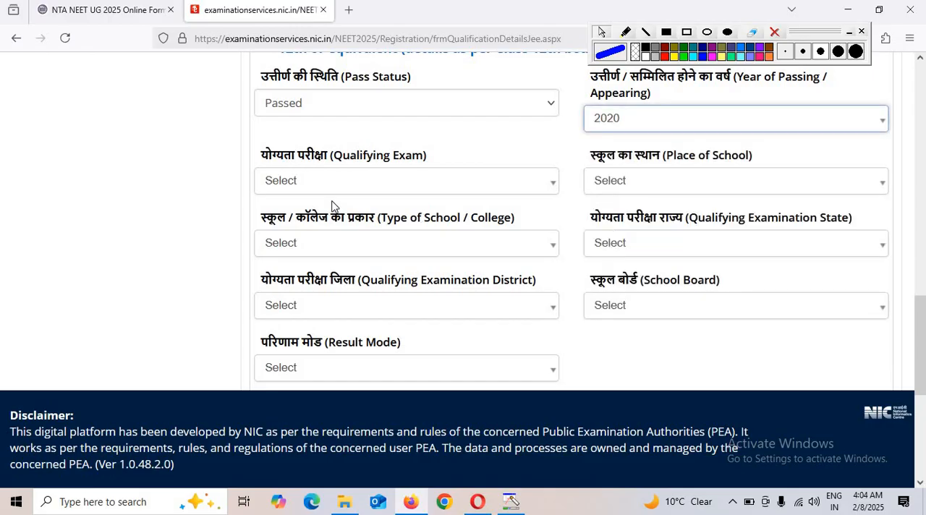
Try to pick a Qualifying Exam code, and set the Place of School to Rural
{"action": "left_click", "coordinate": [338, 189]}
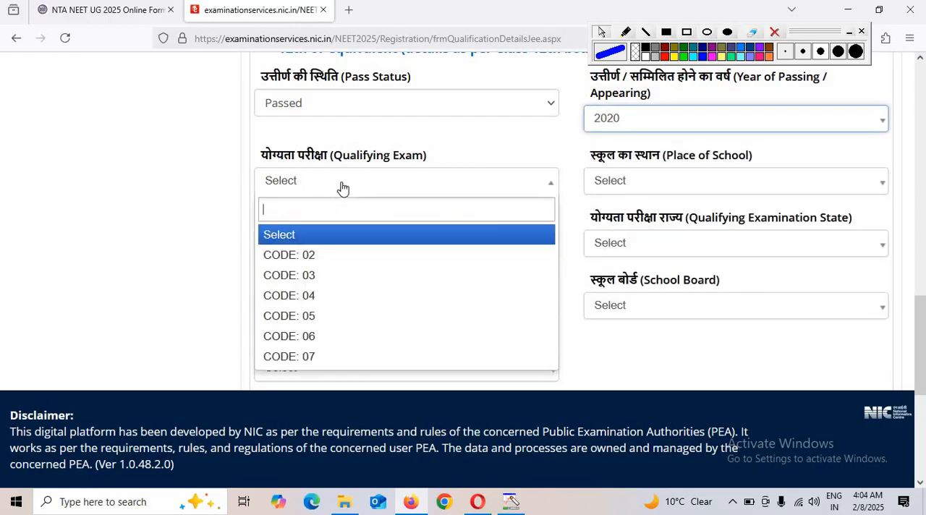
{"action": "left_click", "coordinate": [306, 269]}
{"action": "left_click", "coordinate": [661, 177]}
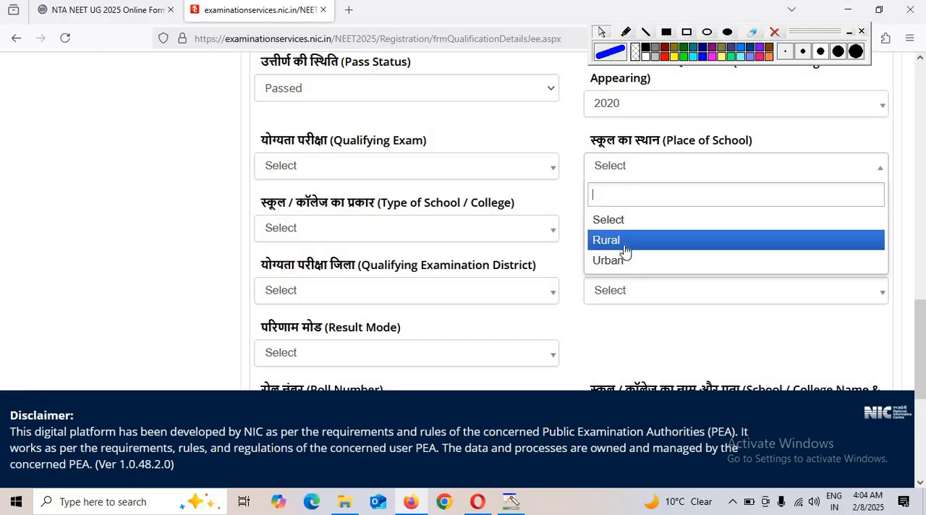
{"action": "left_click", "coordinate": [625, 247]}
Set the 12th Type of School / College to Government School
{"action": "left_click", "coordinate": [373, 226]}
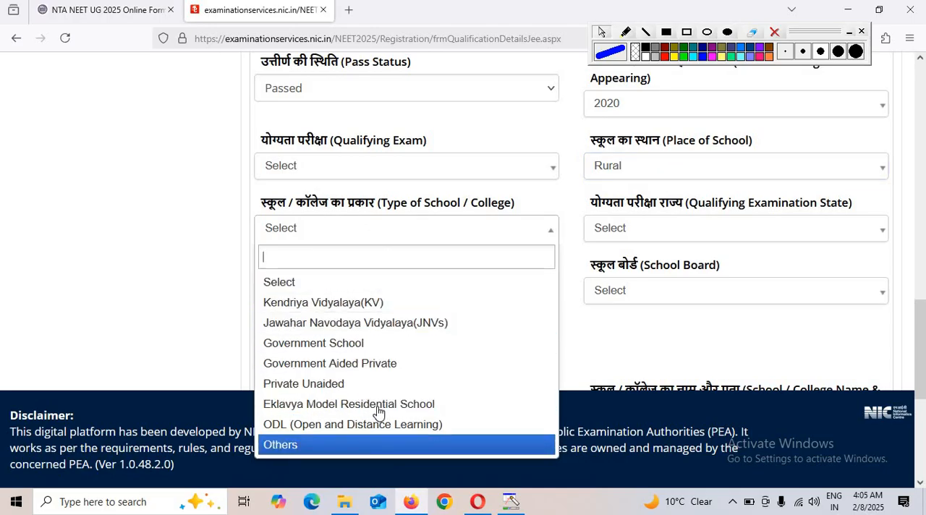
{"action": "left_click", "coordinate": [340, 343]}
{"action": "left_click", "coordinate": [424, 225]}
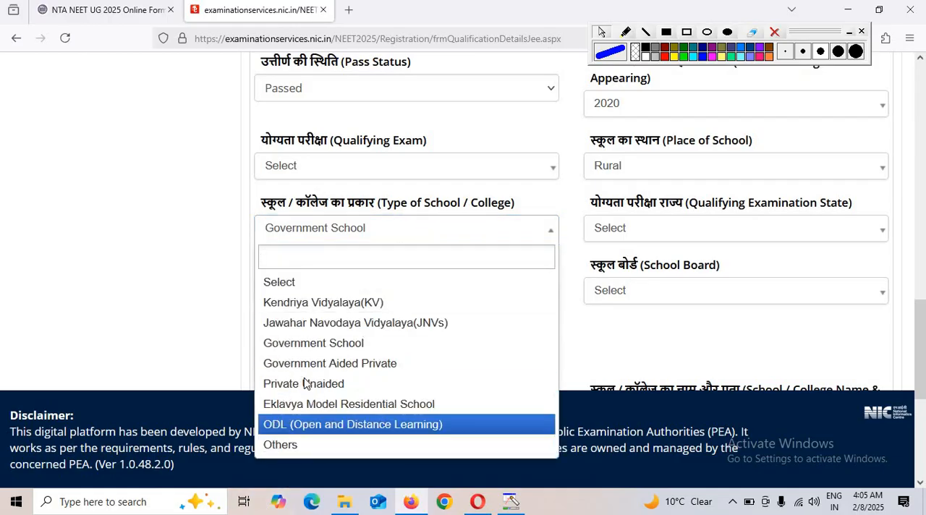
{"action": "scroll", "coordinate": [307, 390], "scroll_direction": "down", "scroll_amount": 1}
Set the 12th Qualifying Examination State to UTTAR PRADESH
{"action": "left_click", "coordinate": [721, 215]}
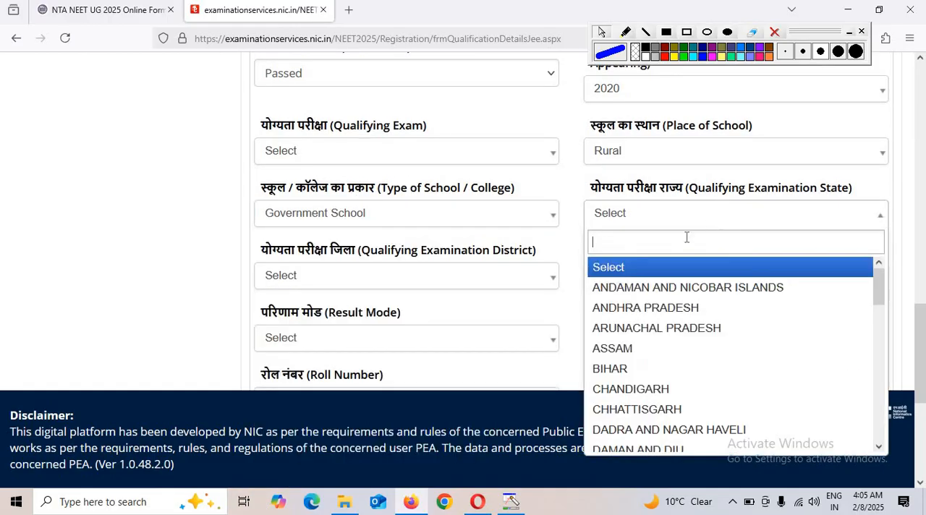
{"action": "scroll", "coordinate": [697, 384], "scroll_direction": "down", "scroll_amount": 10}
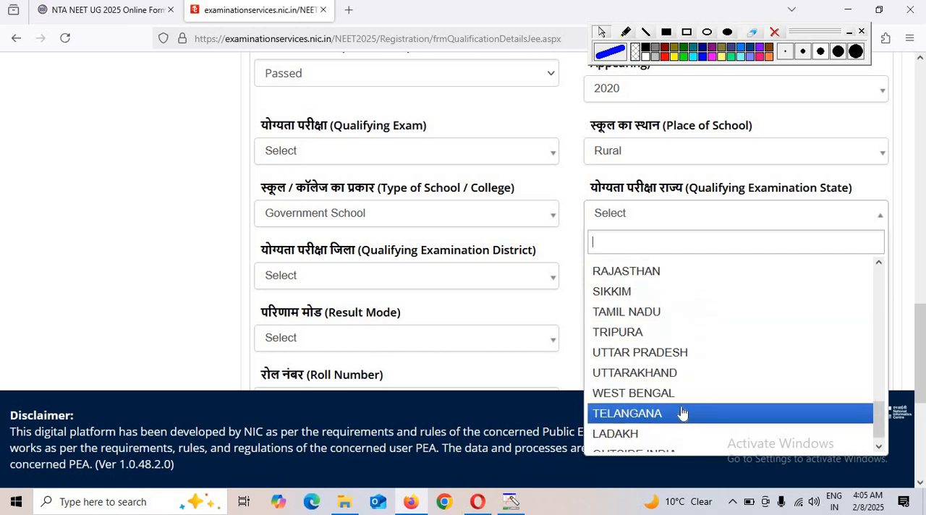
{"action": "left_click", "coordinate": [682, 346]}
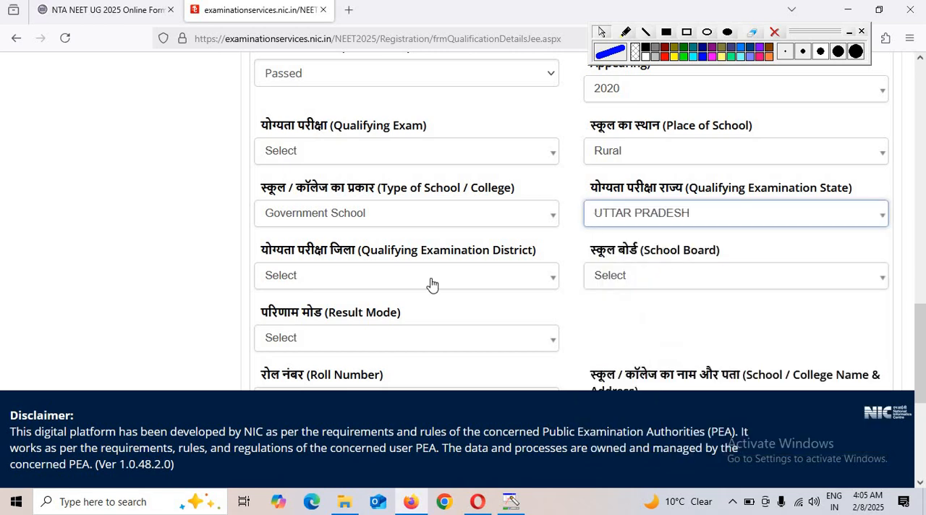
Set the 12th Qualifying Examination District to BASTI
{"action": "left_click", "coordinate": [325, 281]}
{"action": "left_click", "coordinate": [353, 283]}
{"action": "scroll", "coordinate": [355, 282], "scroll_direction": "down", "scroll_amount": 1}
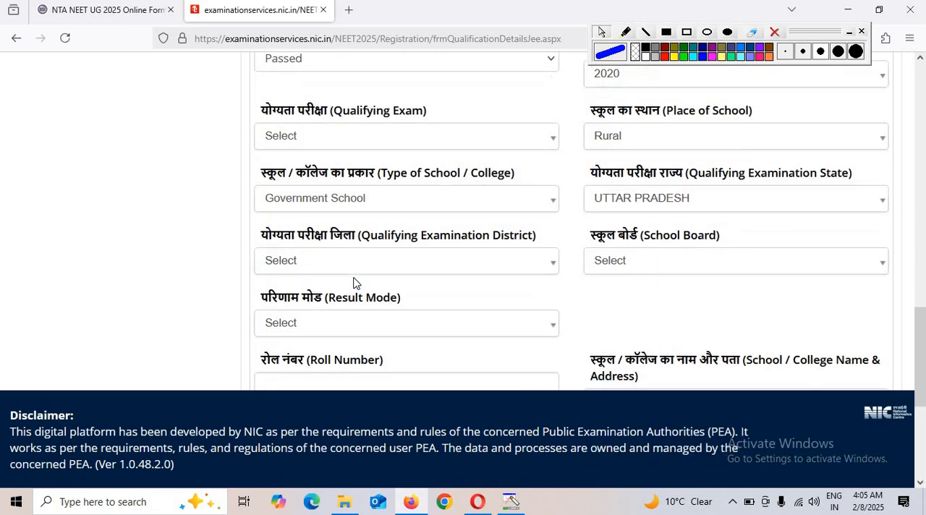
{"action": "left_click", "coordinate": [364, 269]}
{"action": "scroll", "coordinate": [364, 394], "scroll_direction": "down", "scroll_amount": 3}
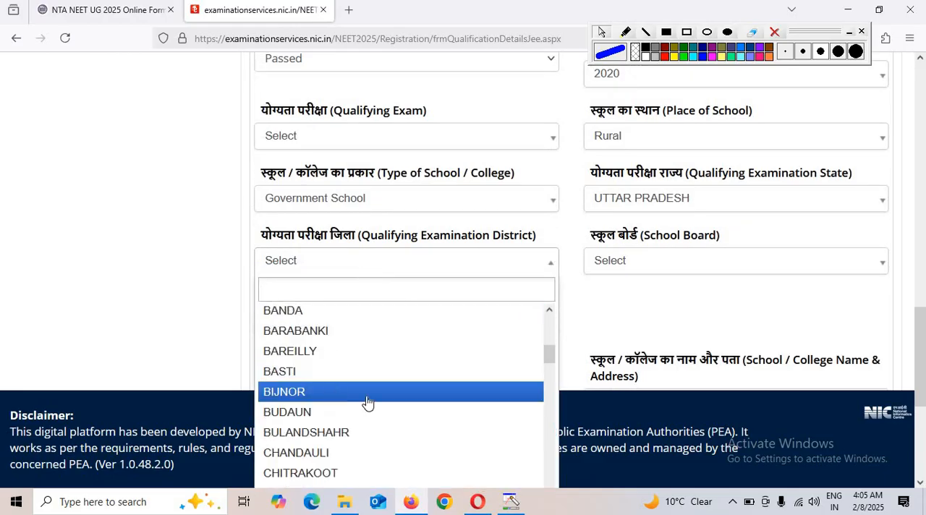
{"action": "left_click", "coordinate": [329, 377]}
Choose BOARD OF HIGH SCHOOL AND INTERMEDIATE EDUCATION, UTTAR PRADESH as the School Board
{"action": "left_click", "coordinate": [647, 260]}
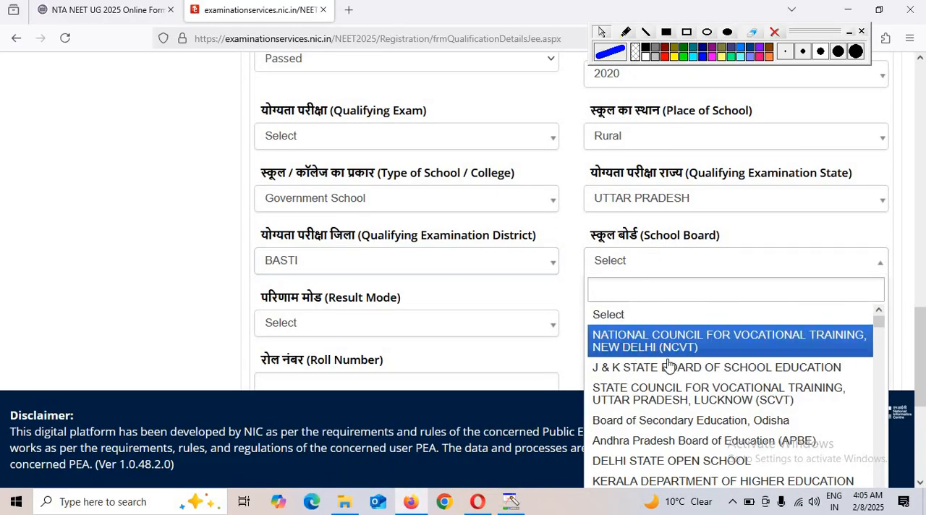
{"action": "scroll", "coordinate": [682, 381], "scroll_direction": "down", "scroll_amount": 8}
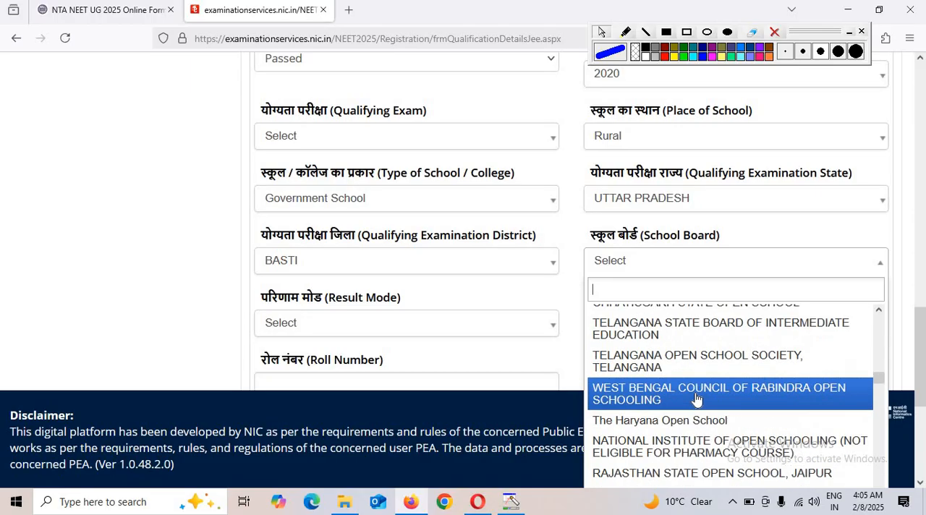
{"action": "scroll", "coordinate": [695, 398], "scroll_direction": "down", "scroll_amount": 2}
{"action": "scroll", "coordinate": [680, 395], "scroll_direction": "up", "scroll_amount": 3}
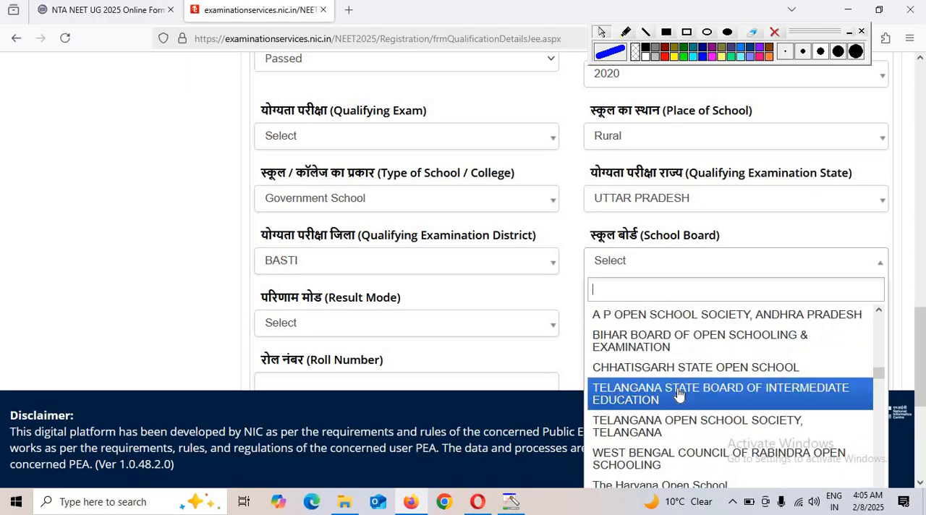
{"action": "scroll", "coordinate": [677, 398], "scroll_direction": "up", "scroll_amount": 6}
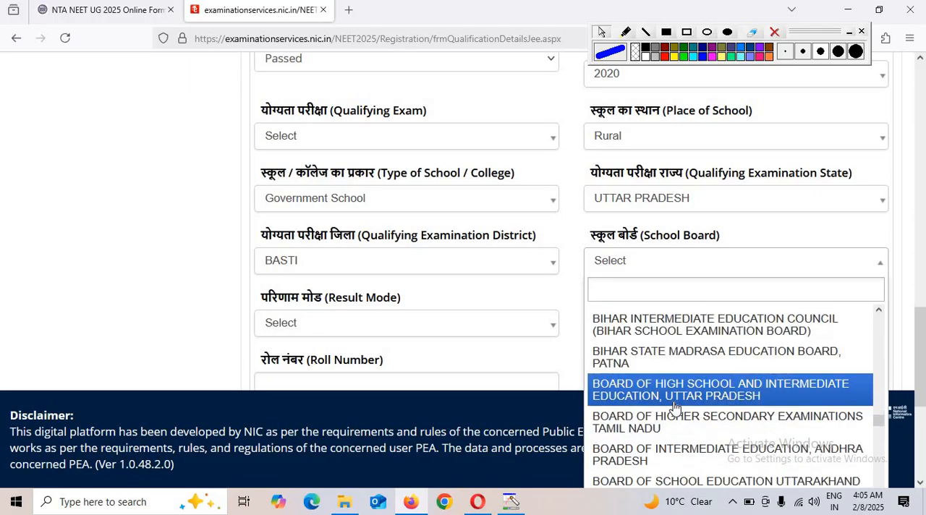
{"action": "left_click", "coordinate": [675, 407]}
Set the Result Mode to Percentage
{"action": "left_click", "coordinate": [358, 340]}
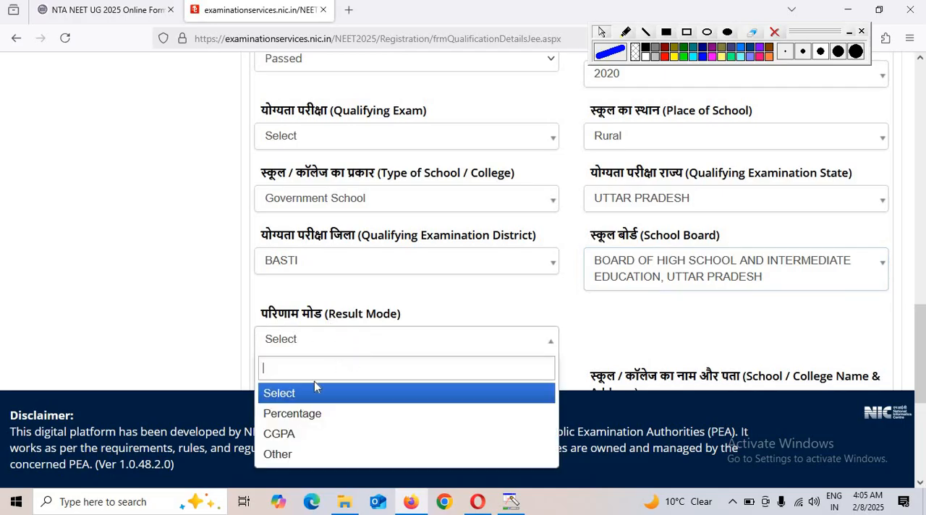
{"action": "scroll", "coordinate": [313, 408], "scroll_direction": "down", "scroll_amount": 1}
{"action": "left_click", "coordinate": [337, 331]}
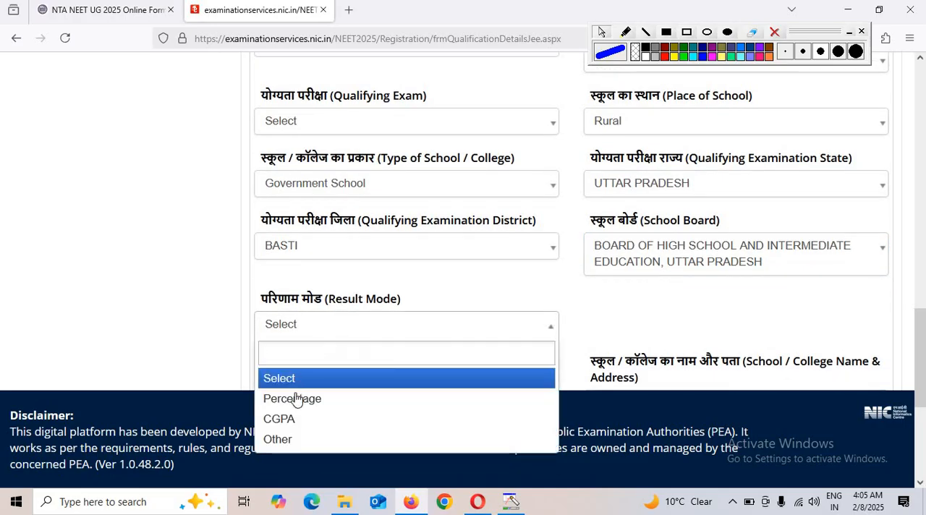
{"action": "left_click", "coordinate": [316, 391]}
{"action": "scroll", "coordinate": [366, 325], "scroll_direction": "down", "scroll_amount": 3}
{"action": "scroll", "coordinate": [366, 326], "scroll_direction": "down", "scroll_amount": 1}
{"action": "left_click", "coordinate": [337, 221]}
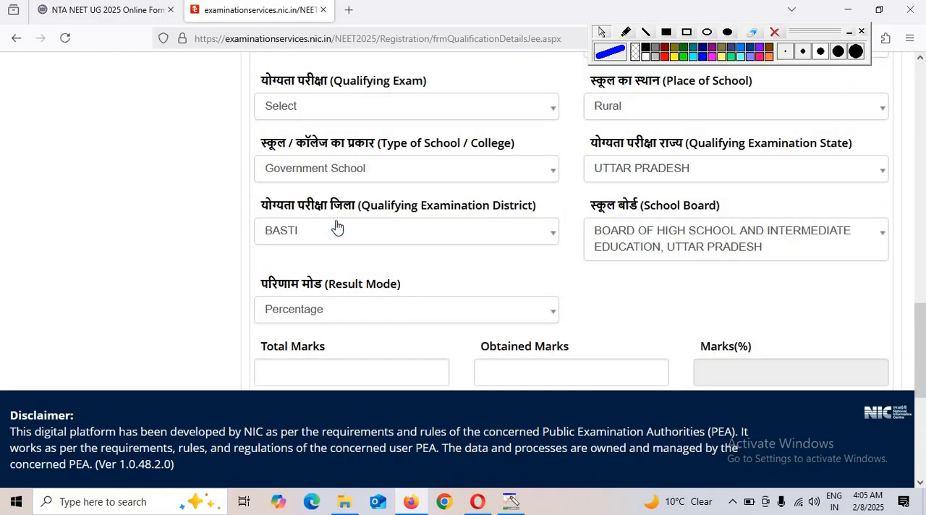
Enter 500 as Total Marks and 350 as Obtained Marks
{"action": "scroll", "coordinate": [345, 270], "scroll_direction": "down", "scroll_amount": 2}
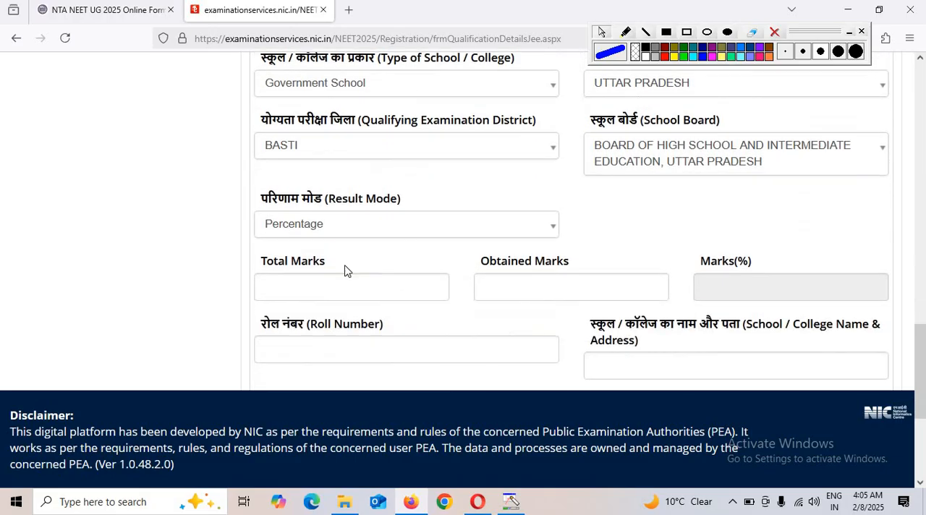
{"action": "left_click", "coordinate": [307, 275]}
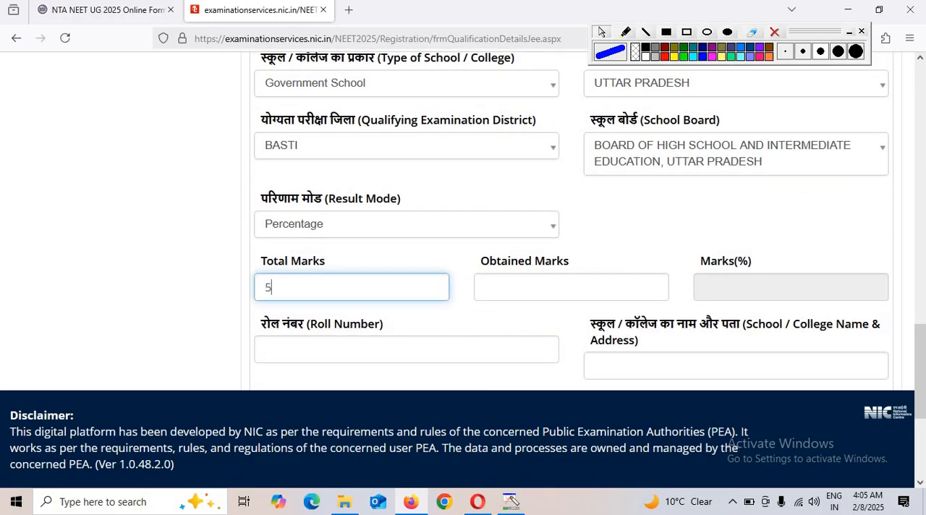
{"action": "left_click", "coordinate": [528, 283]}
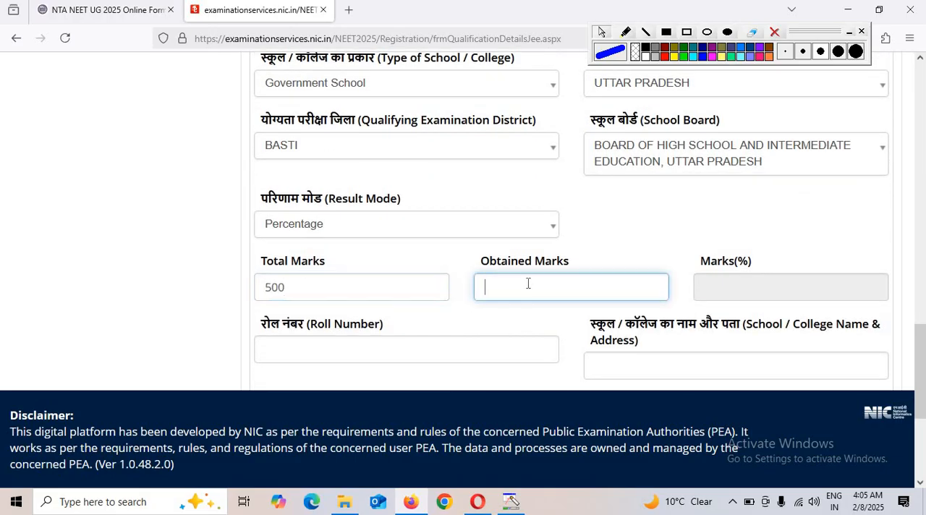
{"action": "type", "text": "350"}
{"action": "left_click", "coordinate": [684, 285]}
{"action": "scroll", "coordinate": [533, 306], "scroll_direction": "down", "scroll_amount": 3}
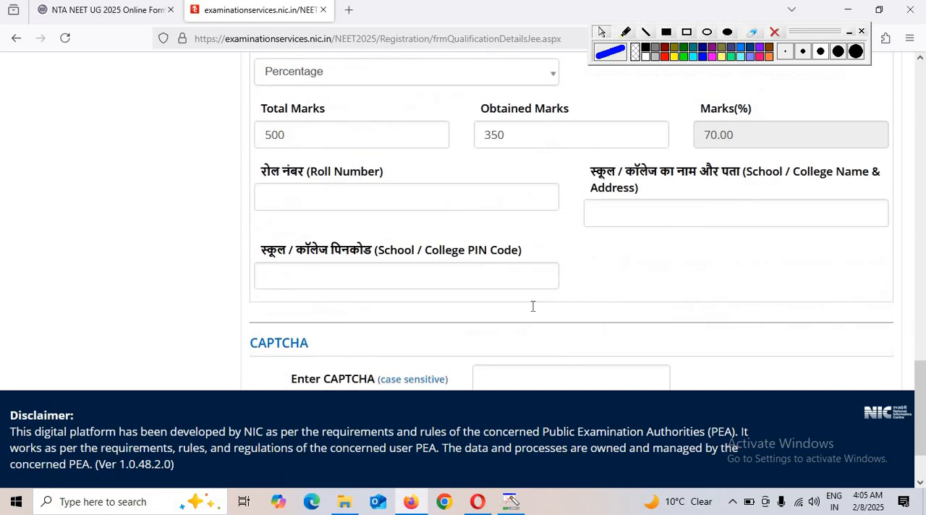
Fill in the 12th roll number, the school name and address, and the school PIN code
{"action": "scroll", "coordinate": [533, 306], "scroll_direction": "down", "scroll_amount": 2}
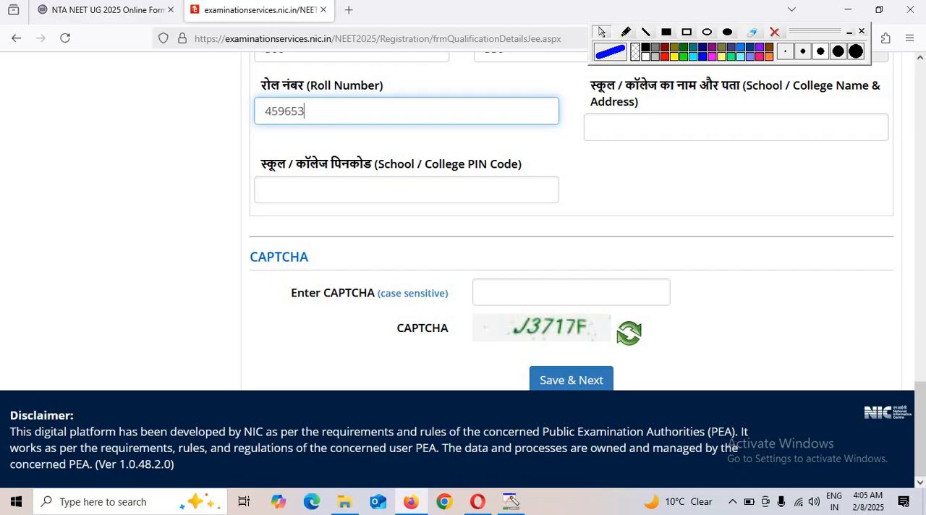
{"action": "left_click", "coordinate": [623, 132]}
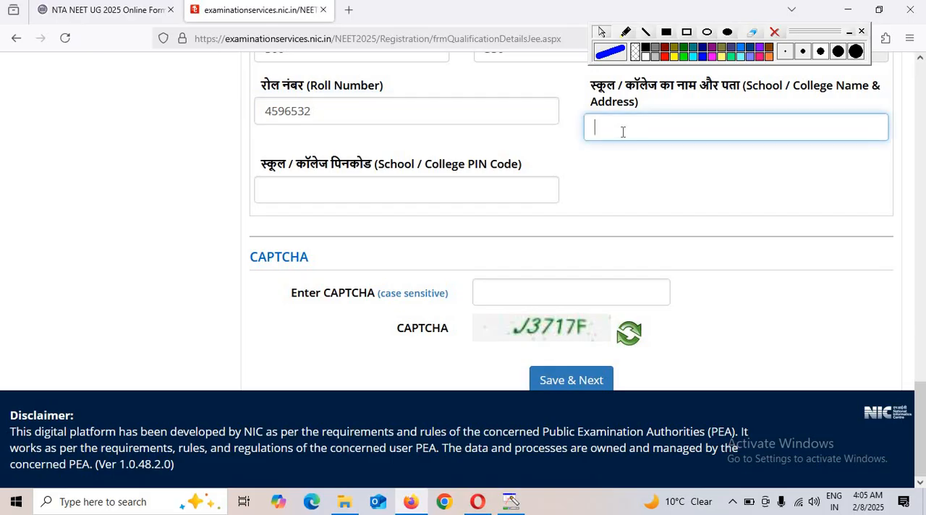
{"action": "type", "text": "PS SCHOOL AND SADAR"}
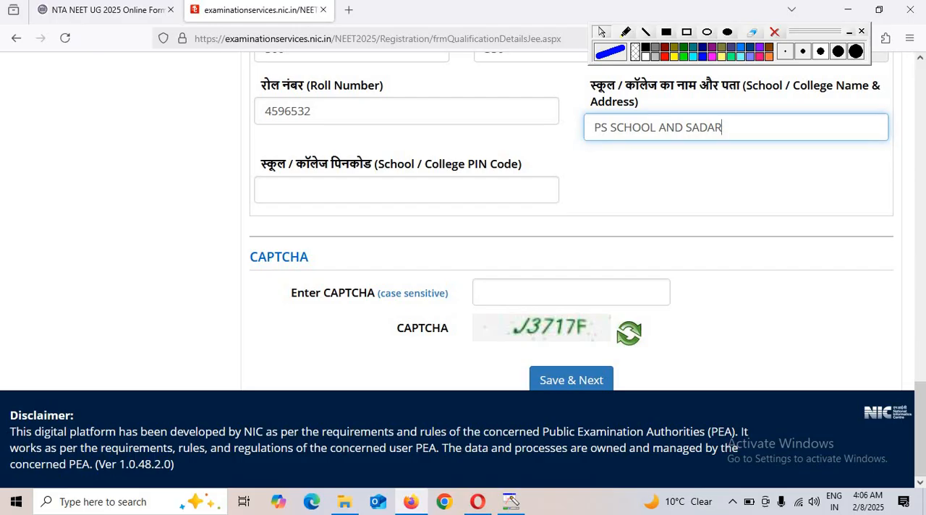
{"action": "left_click", "coordinate": [316, 192]}
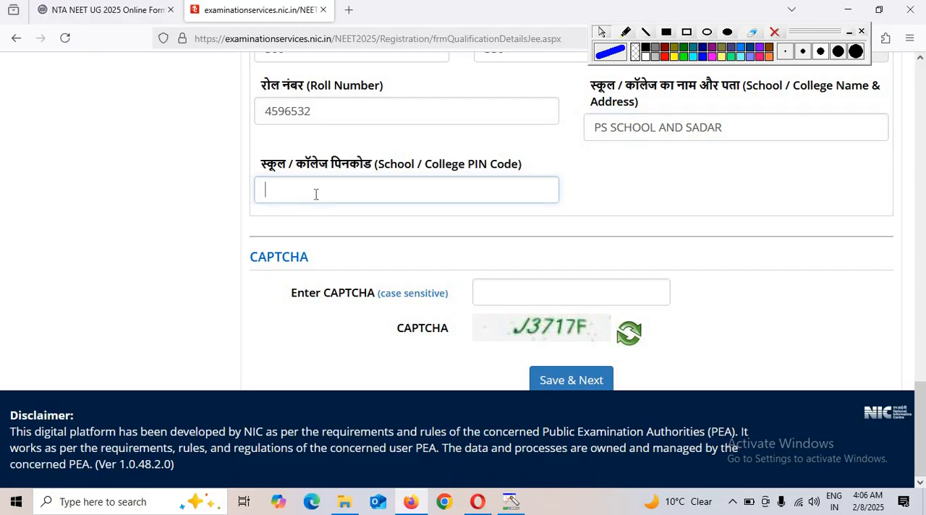
Enter the CAPTCHA code and save the qualification details to continue
{"action": "left_click", "coordinate": [561, 297]}
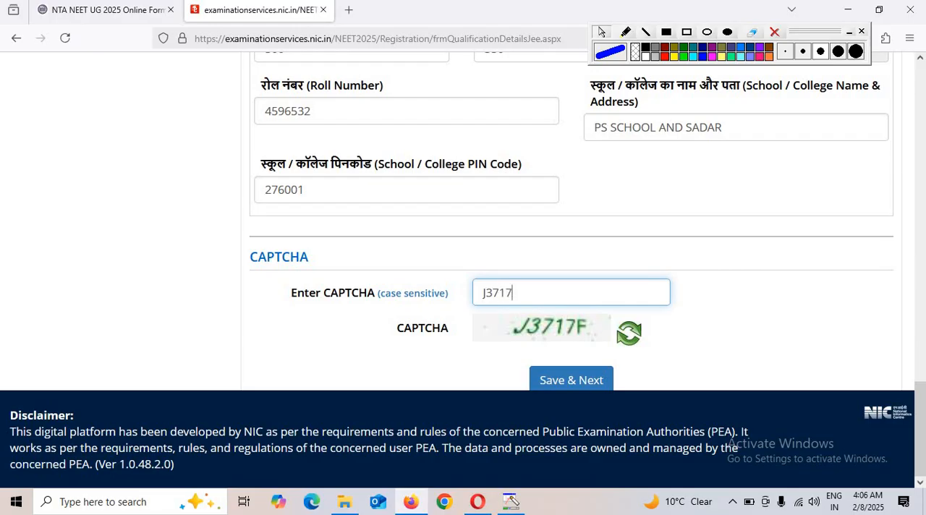
{"action": "left_click", "coordinate": [576, 380]}
{"action": "left_click", "coordinate": [436, 302]}
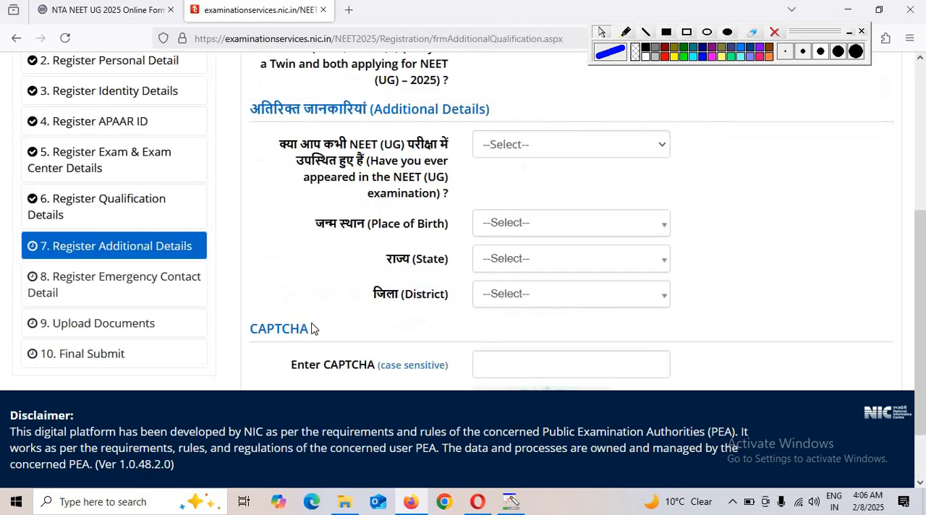
{"action": "scroll", "coordinate": [313, 327], "scroll_direction": "up", "scroll_amount": 2}
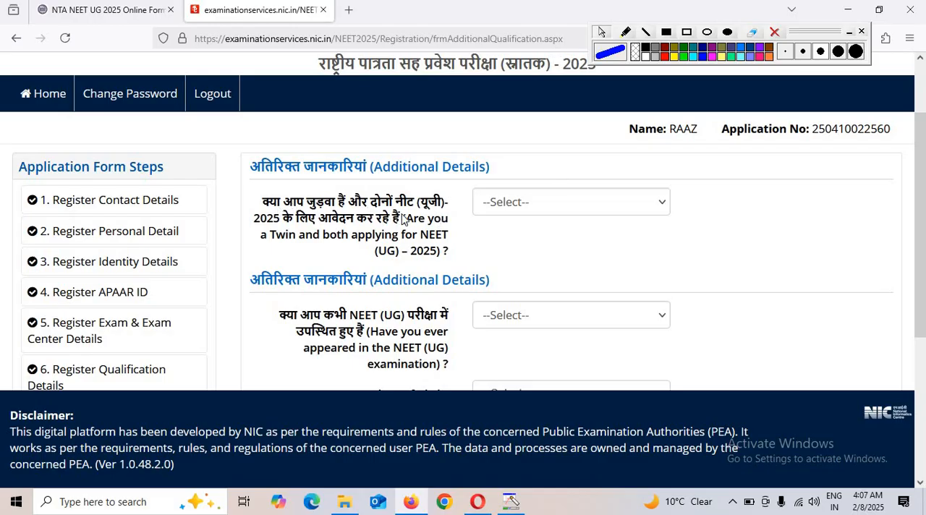
Answer No to being a twin with both applying for NEET (UG) 2025
{"action": "left_click", "coordinate": [536, 206]}
{"action": "left_click", "coordinate": [485, 272]}
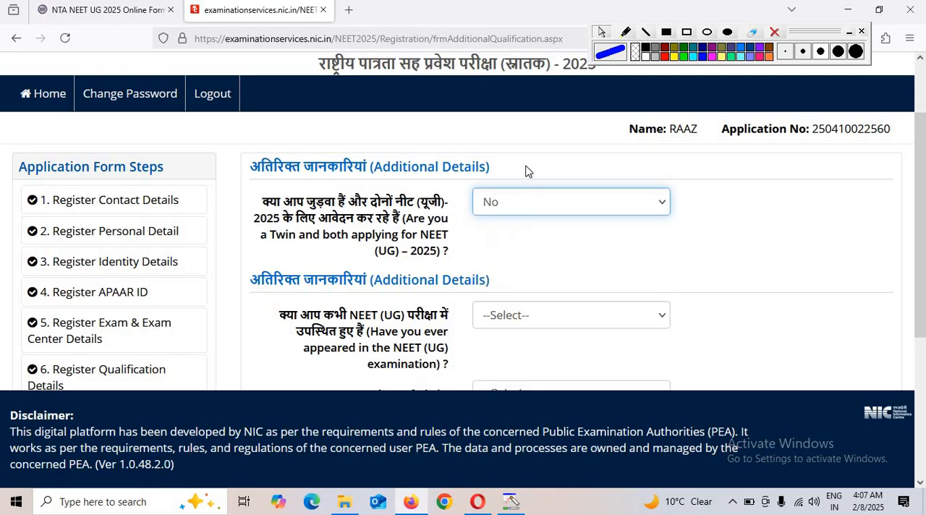
Answer No to whether you have ever appeared in the NEET (UG) examination
{"action": "scroll", "coordinate": [490, 248], "scroll_direction": "down", "scroll_amount": 2}
{"action": "left_click", "coordinate": [556, 152]}
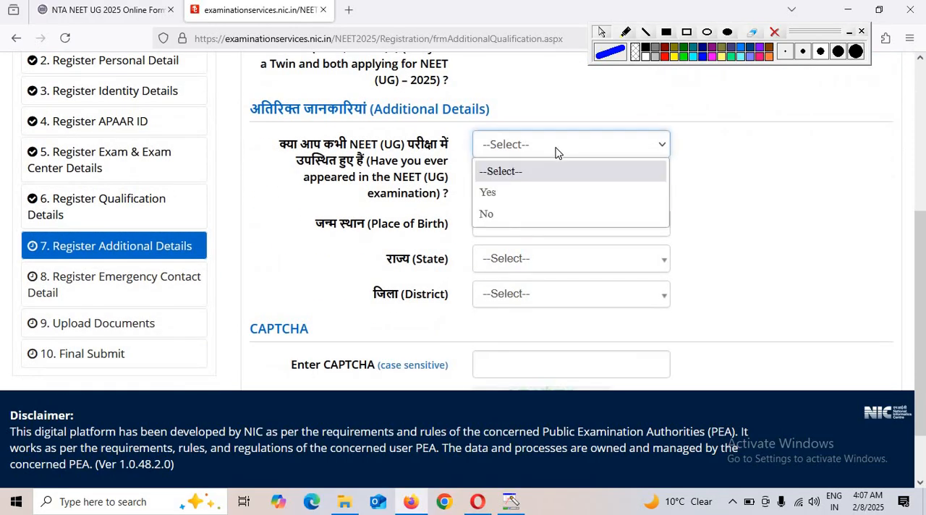
{"action": "left_click_drag", "start_coordinate": [296, 145], "coordinate": [459, 148]}
{"action": "left_click", "coordinate": [293, 183]}
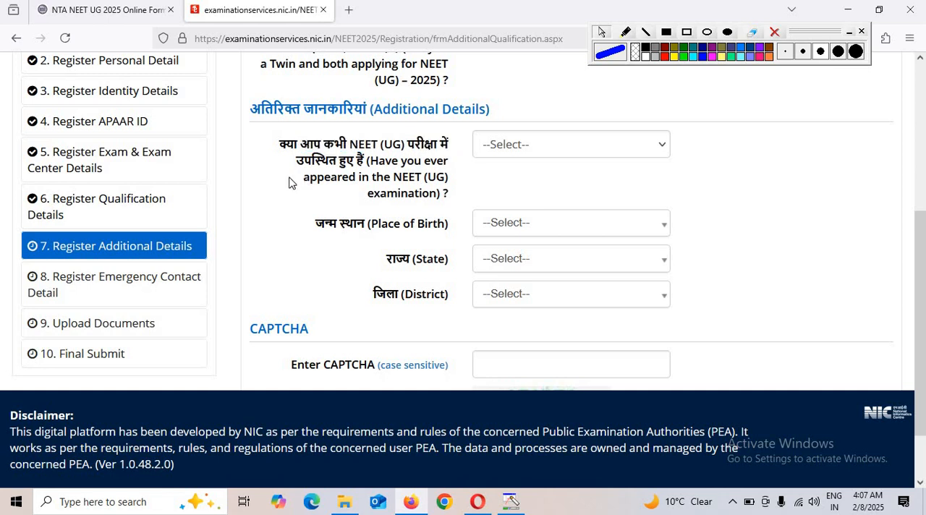
{"action": "left_click", "coordinate": [537, 142]}
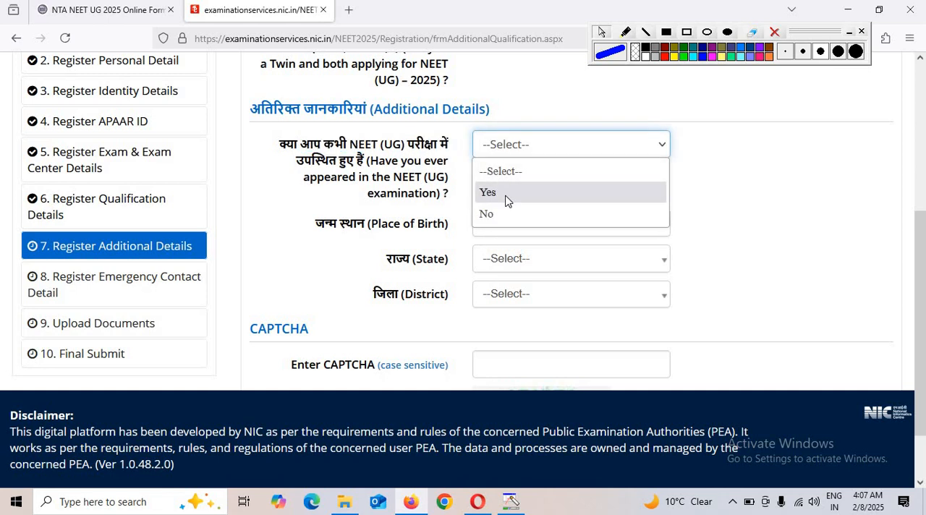
{"action": "left_click", "coordinate": [501, 194]}
{"action": "left_click", "coordinate": [544, 229]}
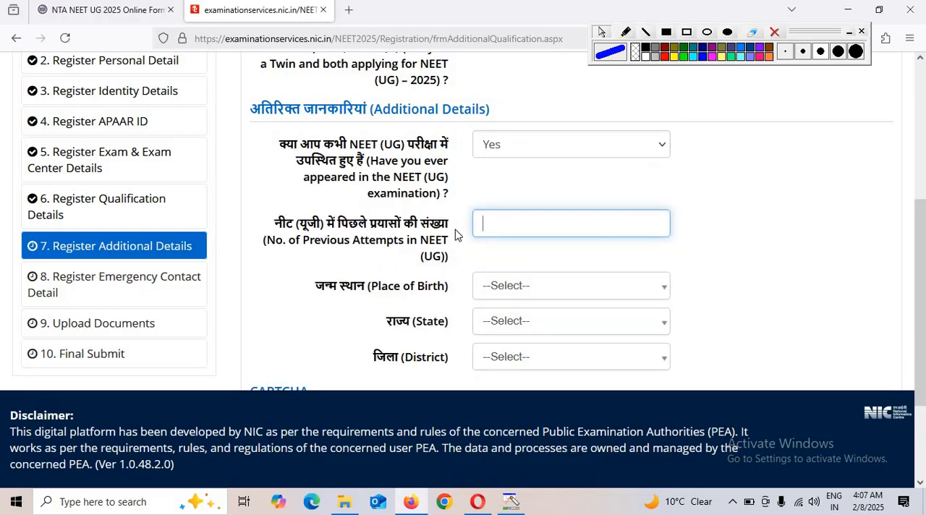
{"action": "left_click", "coordinate": [507, 145]}
{"action": "left_click", "coordinate": [488, 209]}
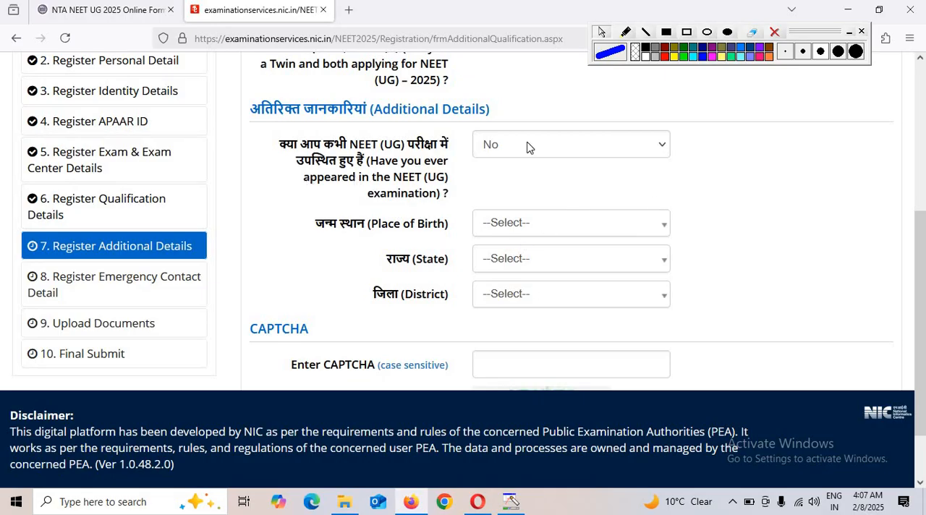
Search for and select India as the Place of Birth
{"action": "left_click", "coordinate": [516, 229]}
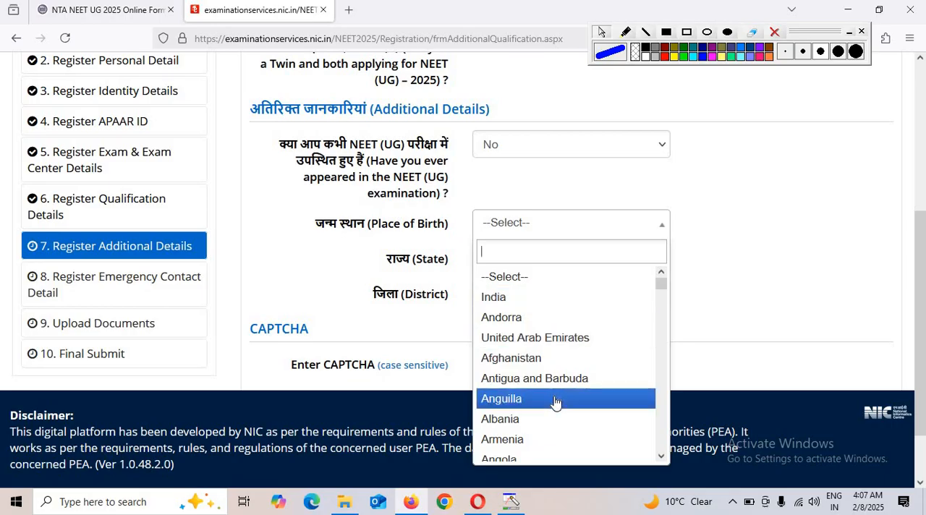
{"action": "scroll", "coordinate": [556, 403], "scroll_direction": "down", "scroll_amount": 11}
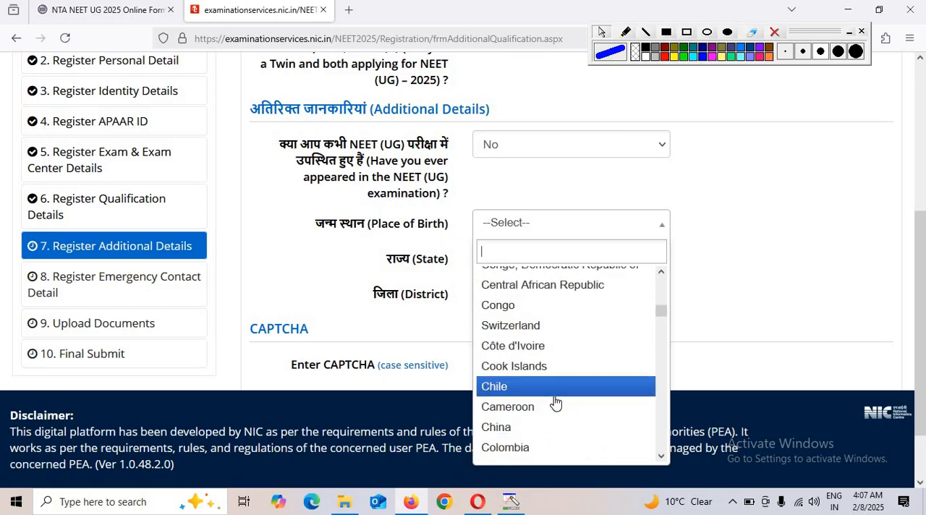
{"action": "type", "text": "IND"}
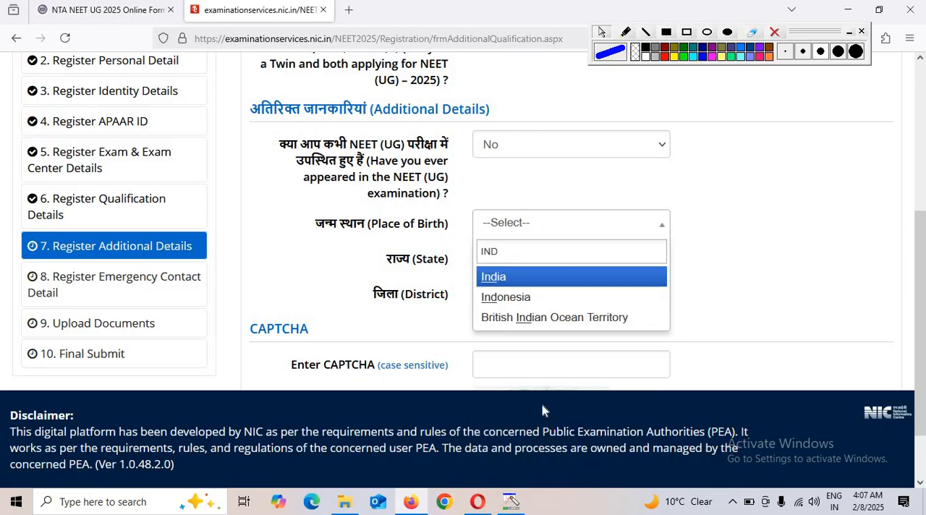
{"action": "left_click", "coordinate": [523, 284]}
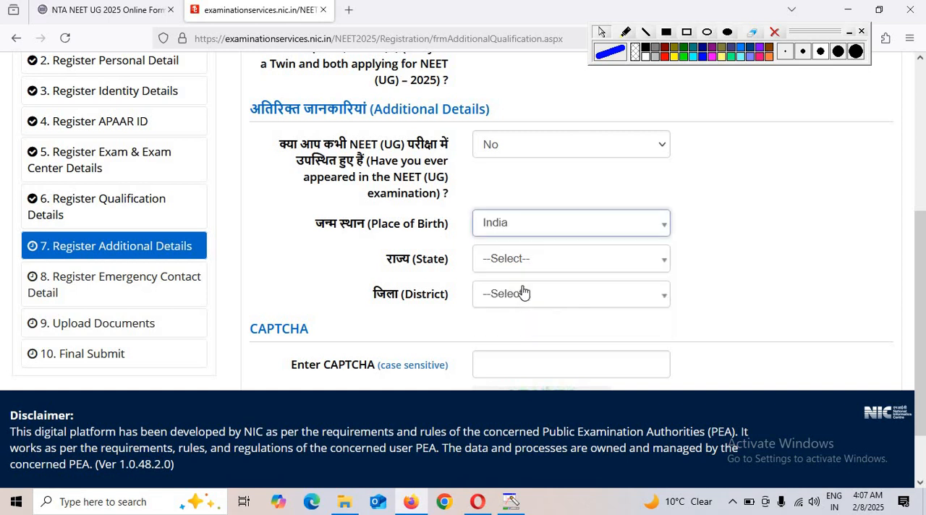
Set the birth State to UTTAR PRADESH
{"action": "left_click", "coordinate": [533, 267]}
{"action": "scroll", "coordinate": [550, 409], "scroll_direction": "down", "scroll_amount": 10}
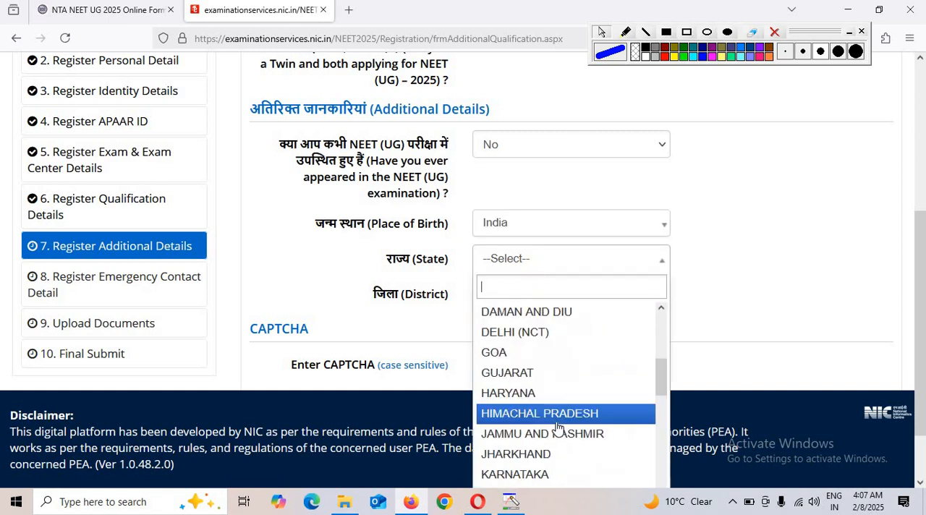
{"action": "scroll", "coordinate": [564, 399], "scroll_direction": "down", "scroll_amount": 2}
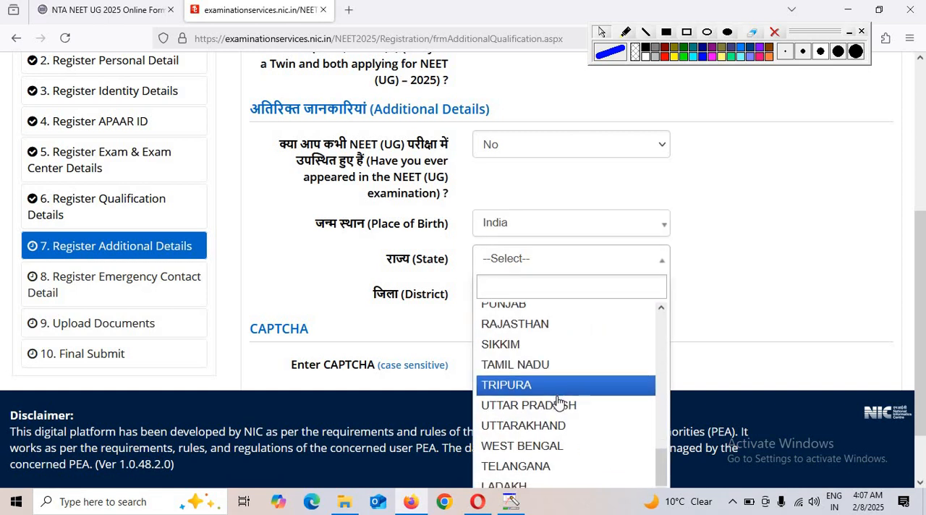
{"action": "left_click", "coordinate": [553, 408]}
Set the birth District to AZAMGARH
{"action": "left_click", "coordinate": [560, 301]}
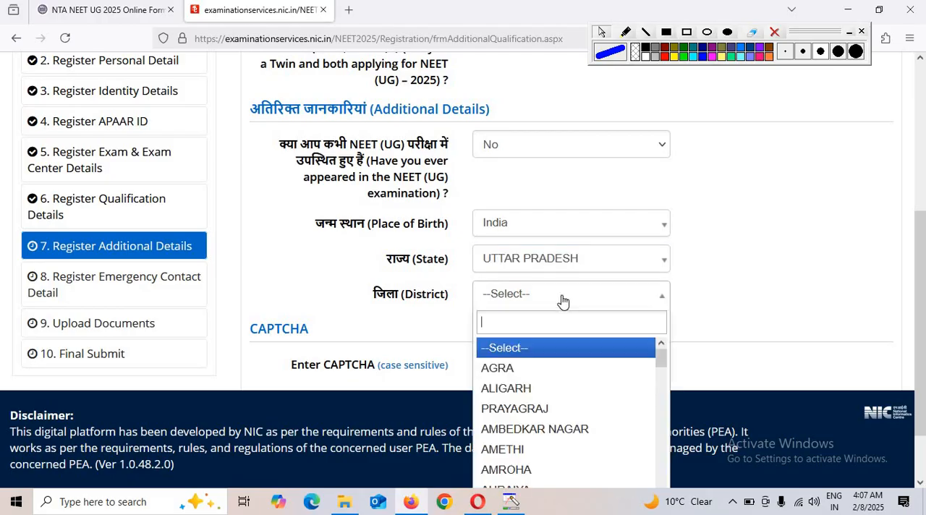
{"action": "scroll", "coordinate": [526, 463], "scroll_direction": "down", "scroll_amount": 2}
{"action": "left_click", "coordinate": [529, 447]}
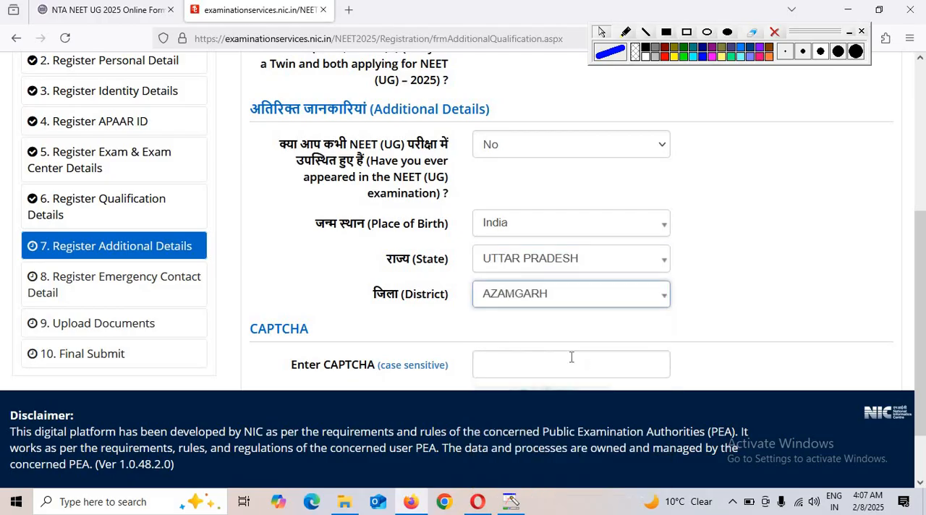
Enter the displayed CAPTCHA and save the Additional Details section, confirming the submission
{"action": "scroll", "coordinate": [570, 355], "scroll_direction": "down", "scroll_amount": 2}
{"action": "left_click", "coordinate": [546, 298]}
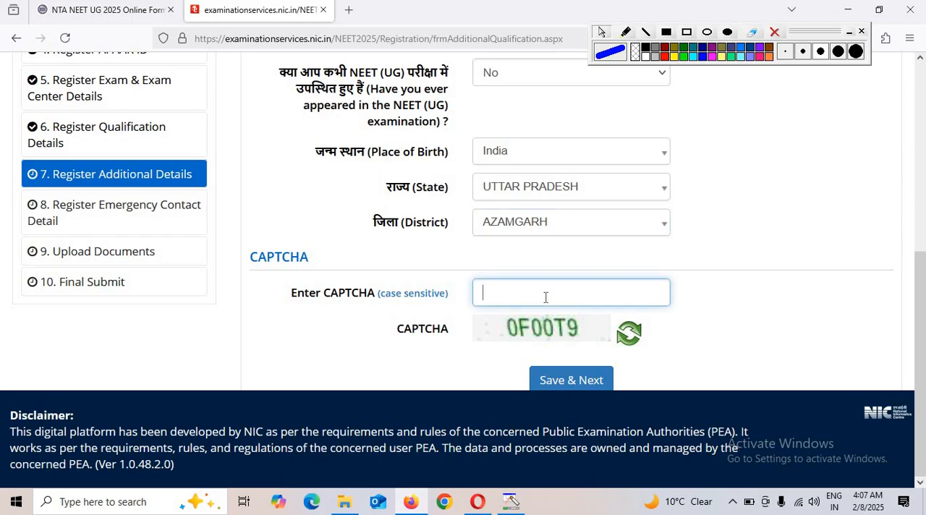
{"action": "type", "text": "0F00T9"}
{"action": "left_click", "coordinate": [571, 382]}
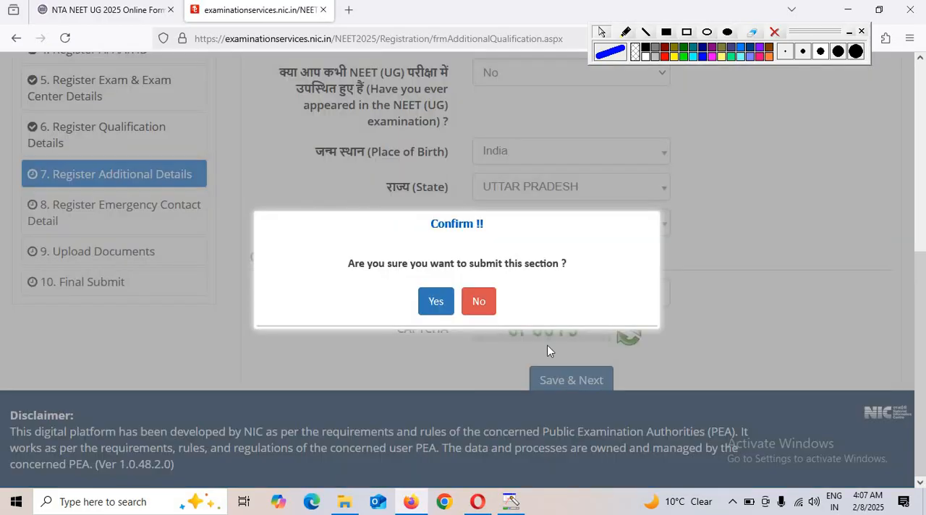
{"action": "left_click", "coordinate": [437, 302]}
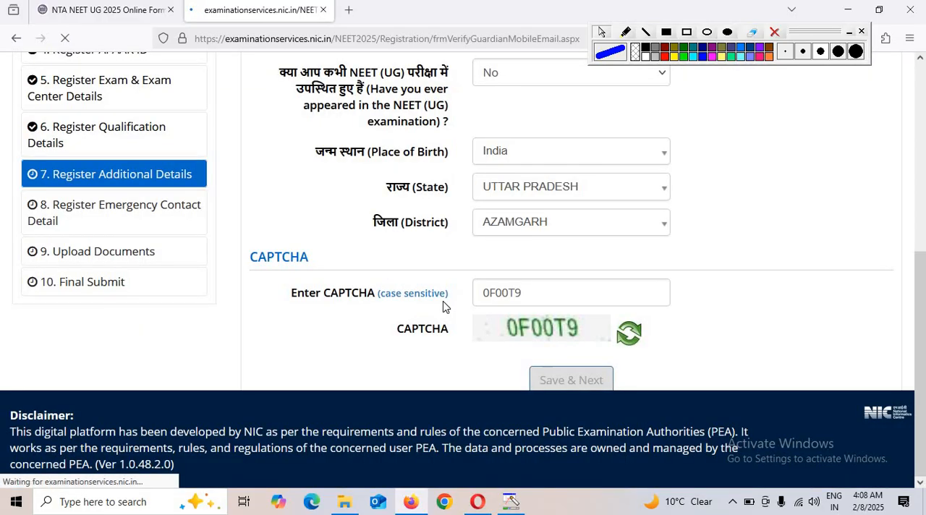
Provide the parent or guardian's emergency contact mobile number and e-mail address
{"action": "scroll", "coordinate": [478, 297], "scroll_direction": "down", "scroll_amount": 1}
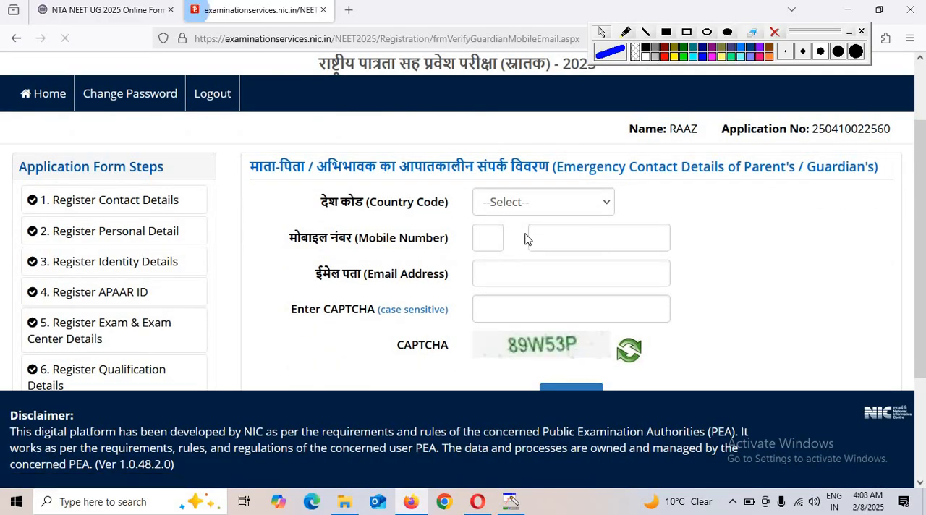
{"action": "scroll", "coordinate": [421, 240], "scroll_direction": "down", "scroll_amount": 1}
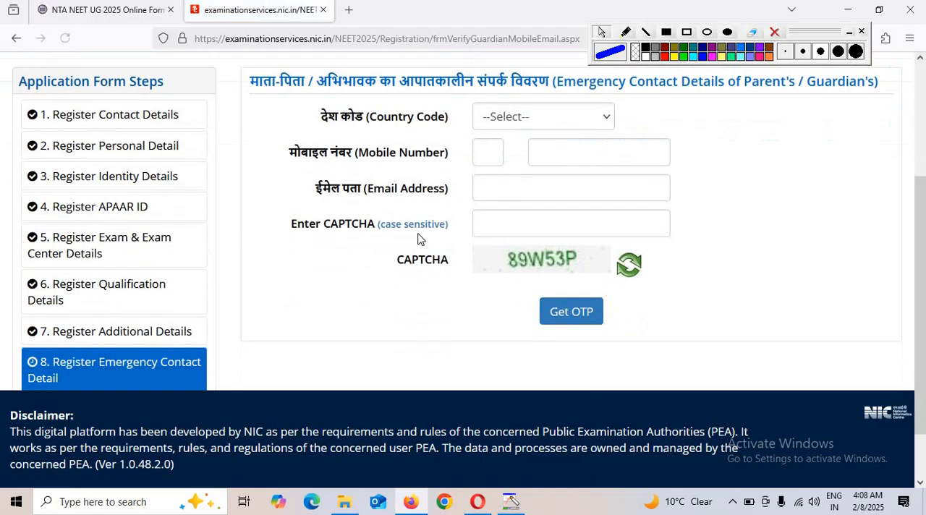
{"action": "left_click", "coordinate": [577, 151]}
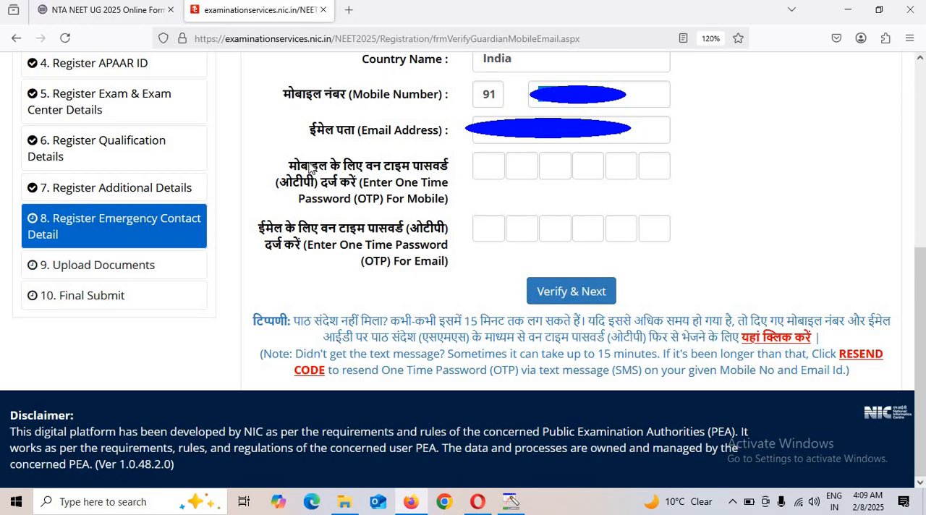
{"action": "key", "text": "Escape"}
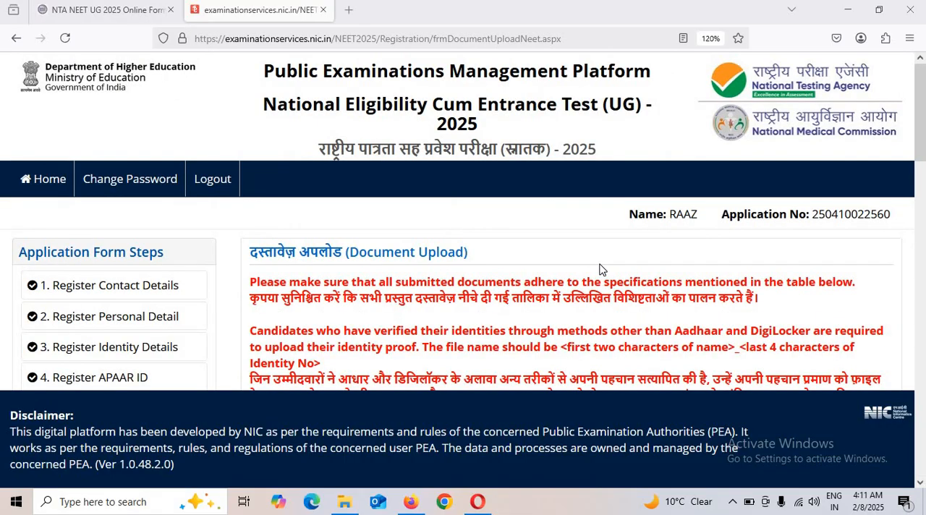
Read the Document Upload instructions about the required file naming for identity proof
{"action": "scroll", "coordinate": [600, 269], "scroll_direction": "down", "scroll_amount": 3}
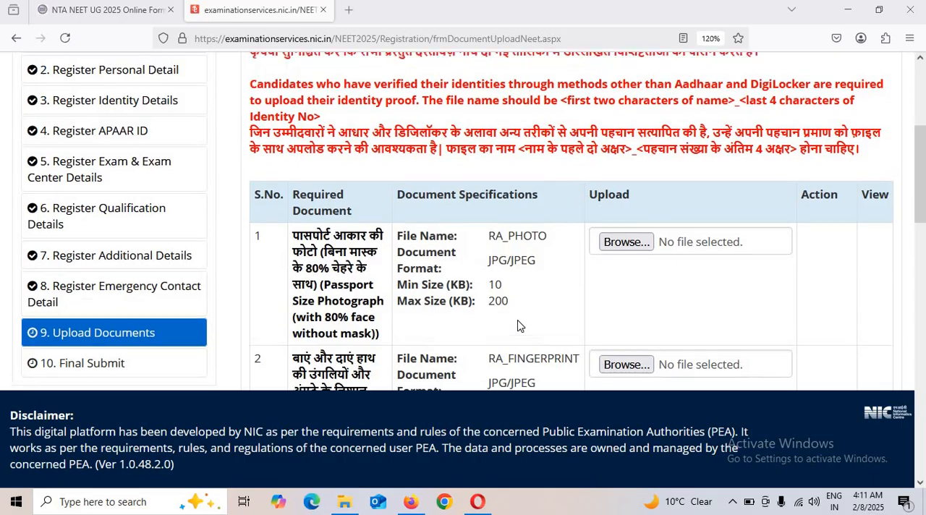
{"action": "scroll", "coordinate": [518, 326], "scroll_direction": "up", "scroll_amount": 3}
{"action": "left_click_drag", "start_coordinate": [276, 253], "coordinate": [507, 257]}
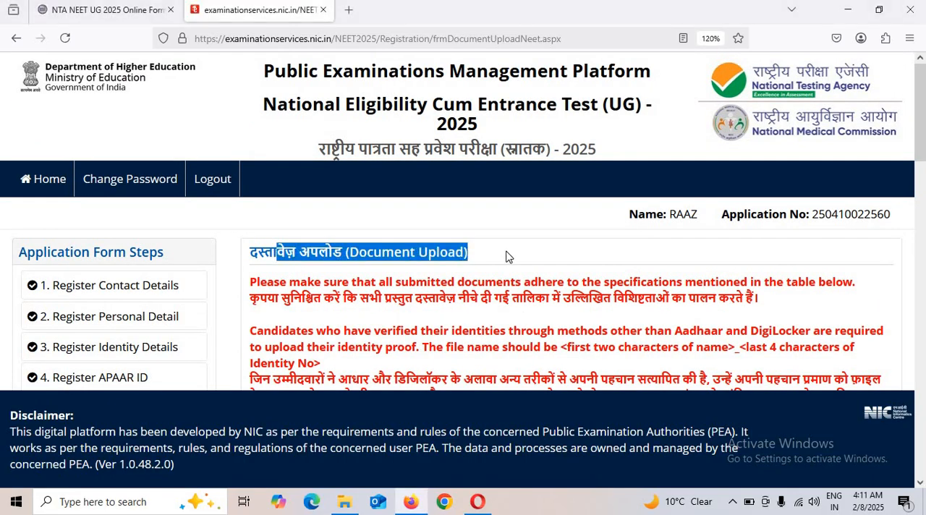
{"action": "scroll", "coordinate": [558, 257], "scroll_direction": "down", "scroll_amount": 3}
{"action": "left_click", "coordinate": [269, 143]}
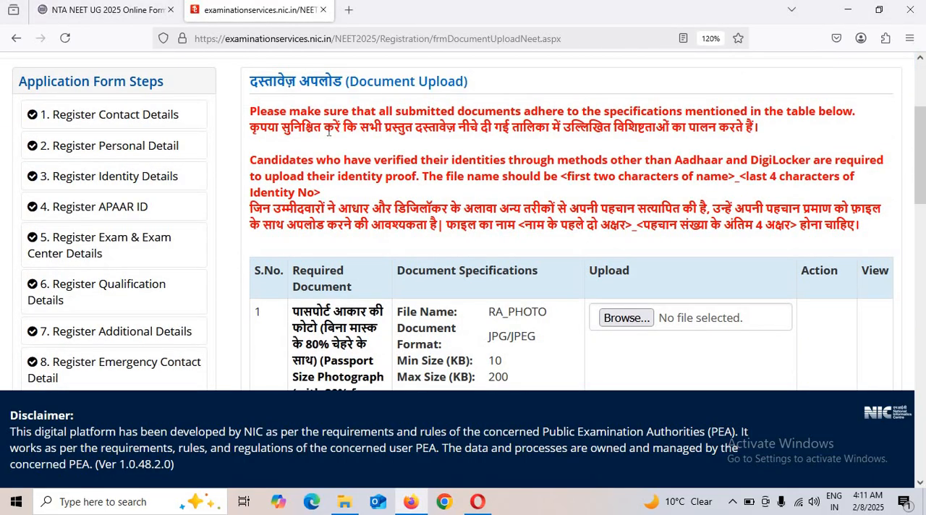
{"action": "left_click_drag", "start_coordinate": [275, 135], "coordinate": [652, 130]}
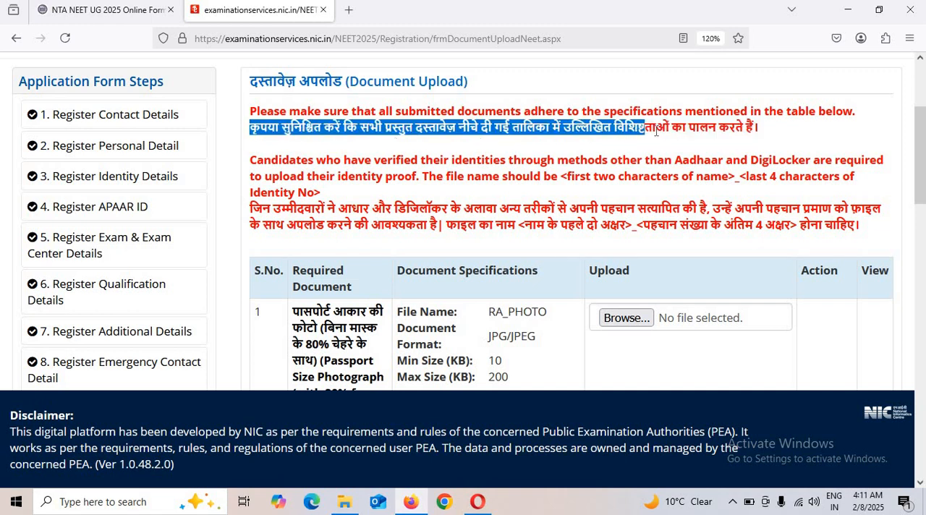
{"action": "left_click", "coordinate": [684, 149]}
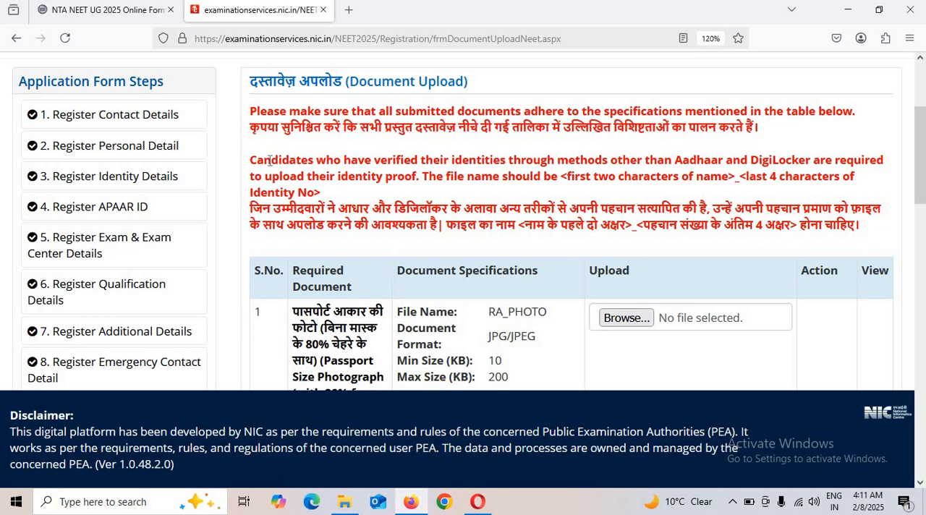
{"action": "left_click_drag", "start_coordinate": [251, 161], "coordinate": [335, 160]}
{"action": "left_click", "coordinate": [369, 163]}
{"action": "left_click_drag", "start_coordinate": [443, 223], "coordinate": [767, 226]}
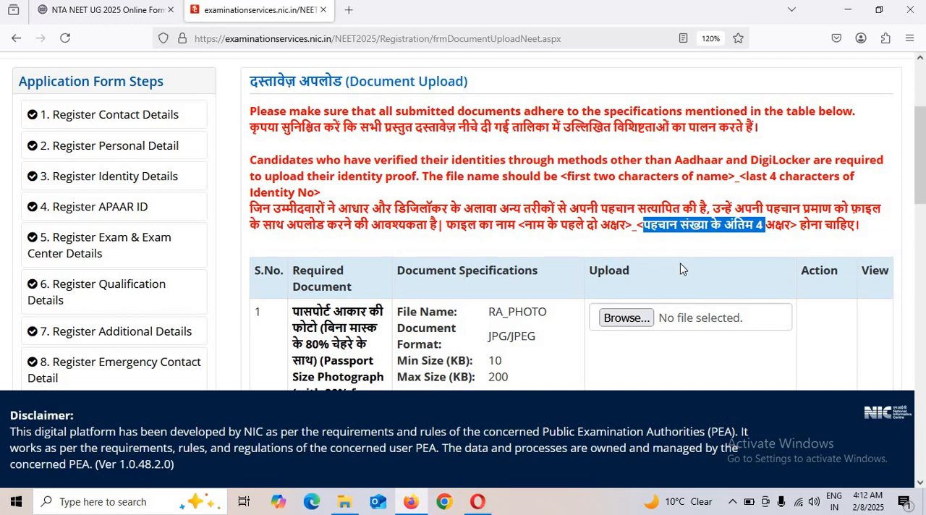
{"action": "left_click_drag", "start_coordinate": [442, 226], "coordinate": [601, 233]}
{"action": "left_click", "coordinate": [540, 230]}
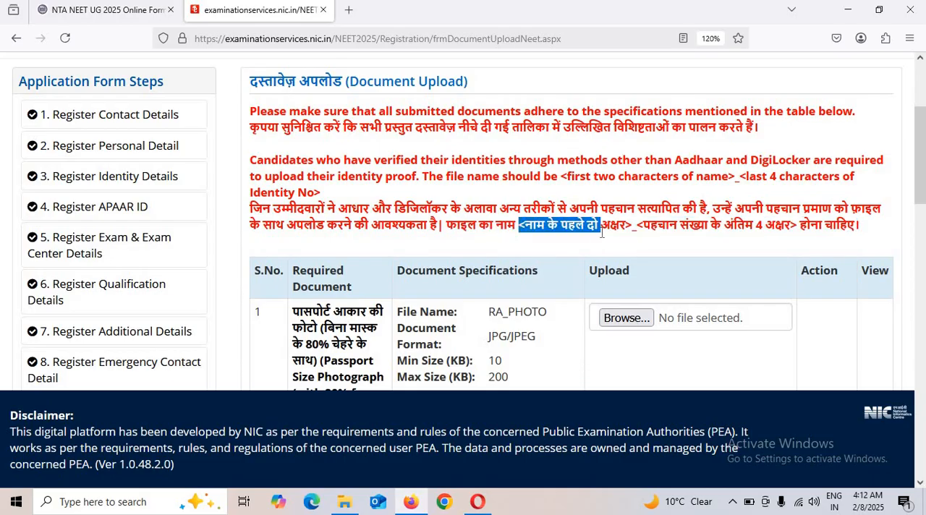
{"action": "left_click", "coordinate": [632, 230]}
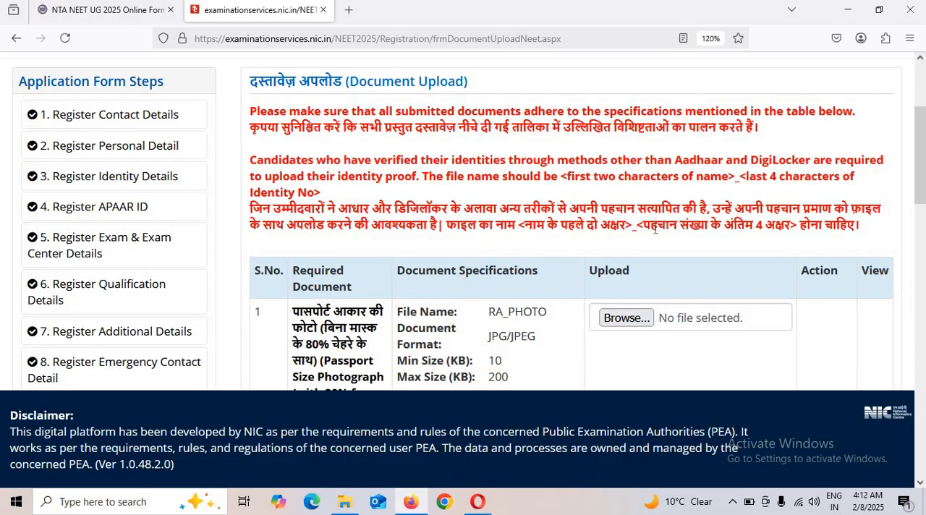
{"action": "left_click_drag", "start_coordinate": [651, 229], "coordinate": [787, 233]}
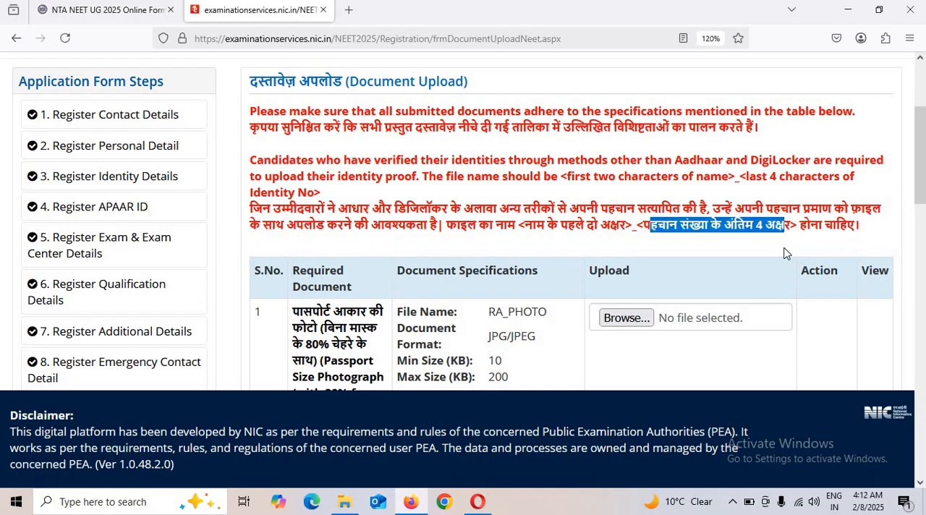
Review the file name, format and size specifications for the photograph, fingerprint and signature uploads
{"action": "scroll", "coordinate": [647, 257], "scroll_direction": "down", "scroll_amount": 2}
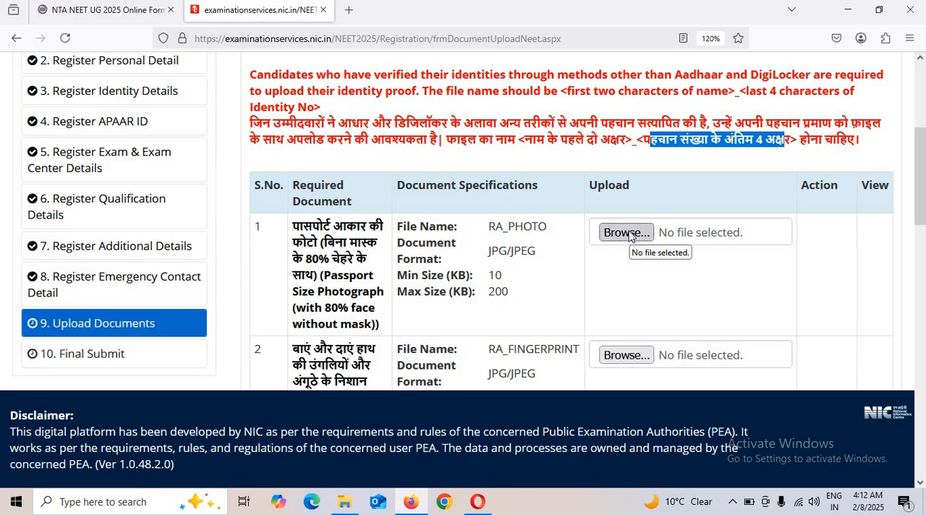
{"action": "left_click_drag", "start_coordinate": [489, 271], "coordinate": [530, 288]}
{"action": "left_click", "coordinate": [683, 277]}
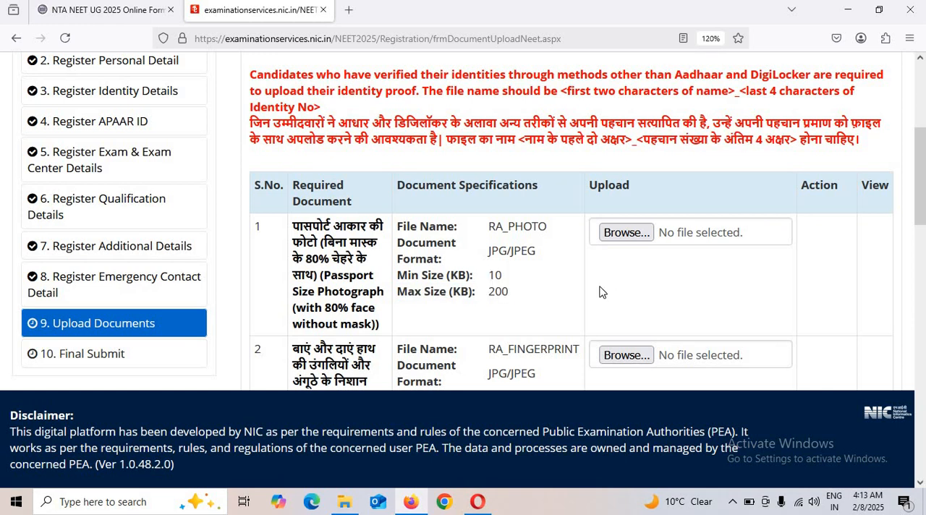
{"action": "left_click_drag", "start_coordinate": [303, 229], "coordinate": [349, 282]}
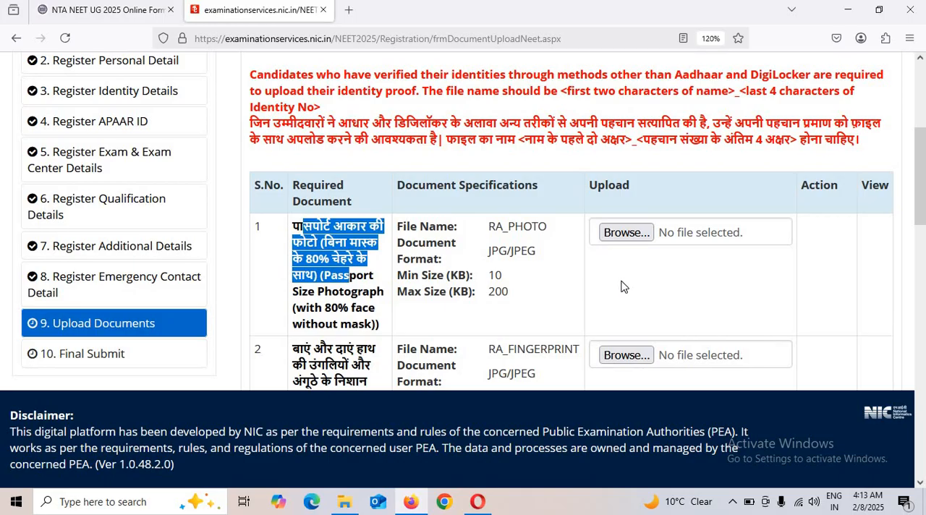
{"action": "scroll", "coordinate": [540, 303], "scroll_direction": "down", "scroll_amount": 2}
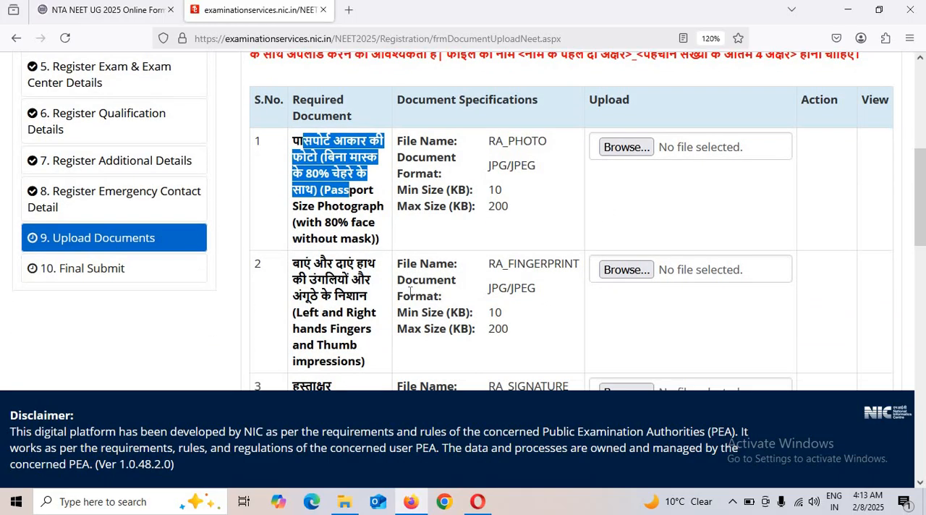
{"action": "left_click", "coordinate": [293, 279]}
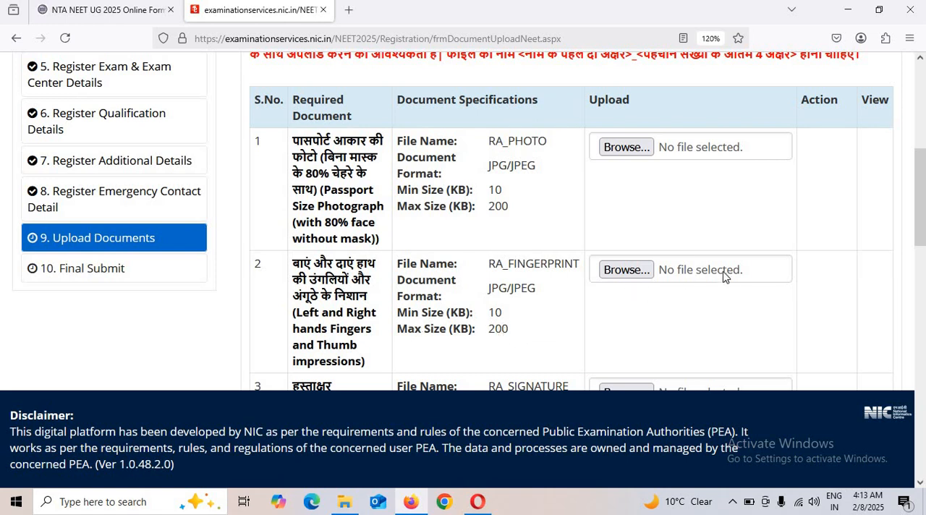
{"action": "scroll", "coordinate": [722, 288], "scroll_direction": "down", "scroll_amount": 2}
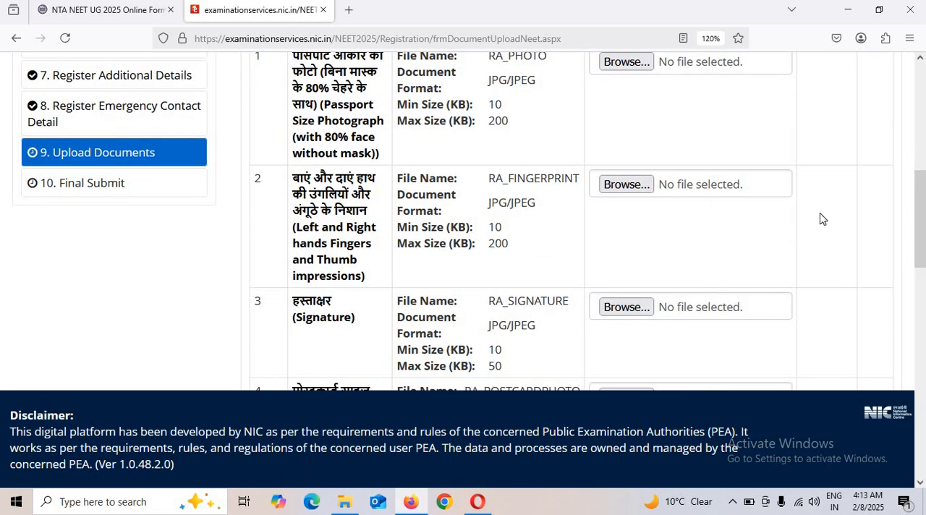
{"action": "scroll", "coordinate": [848, 180], "scroll_direction": "up", "scroll_amount": 2}
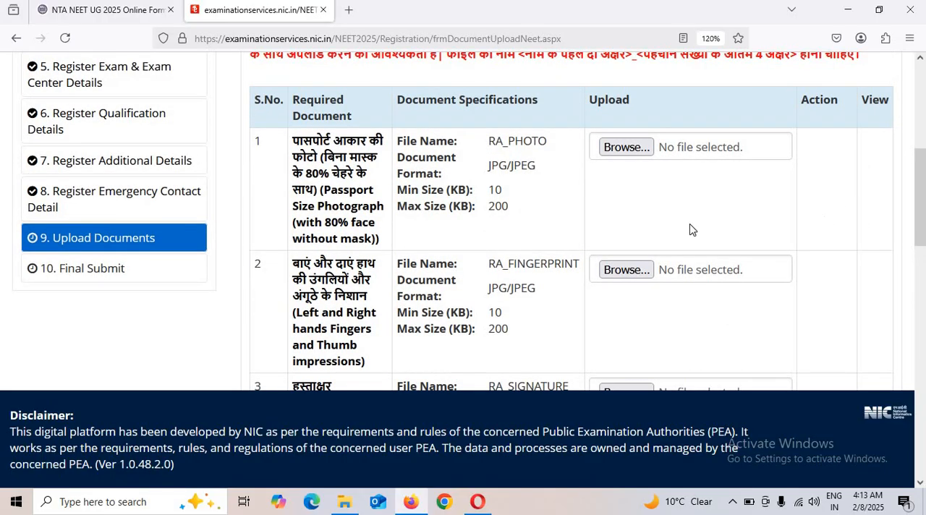
{"action": "scroll", "coordinate": [691, 230], "scroll_direction": "down", "scroll_amount": 4}
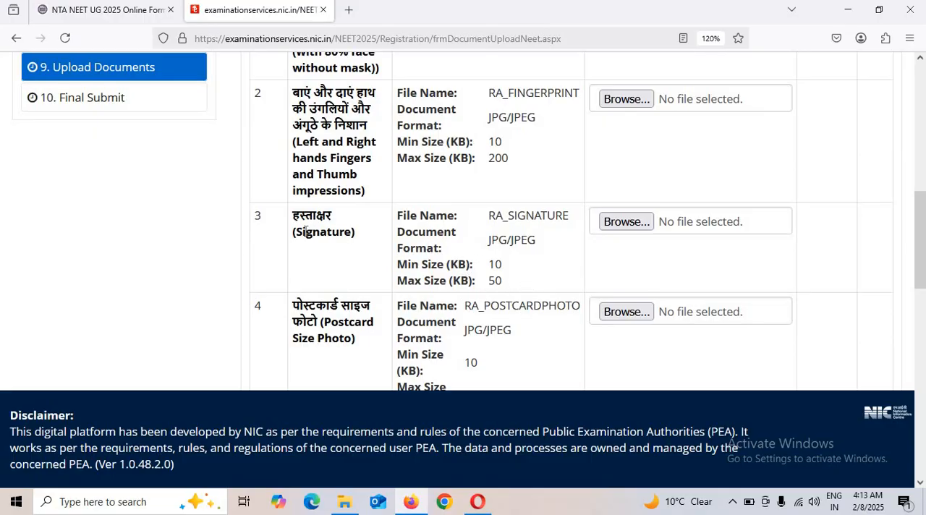
{"action": "mouse_move", "coordinate": [407, 216]}
{"action": "left_mouse_down"}
{"action": "mouse_move", "coordinate": [480, 234]}
{"action": "mouse_move", "coordinate": [571, 219]}
{"action": "left_mouse_up"}
{"action": "left_click", "coordinate": [486, 219]}
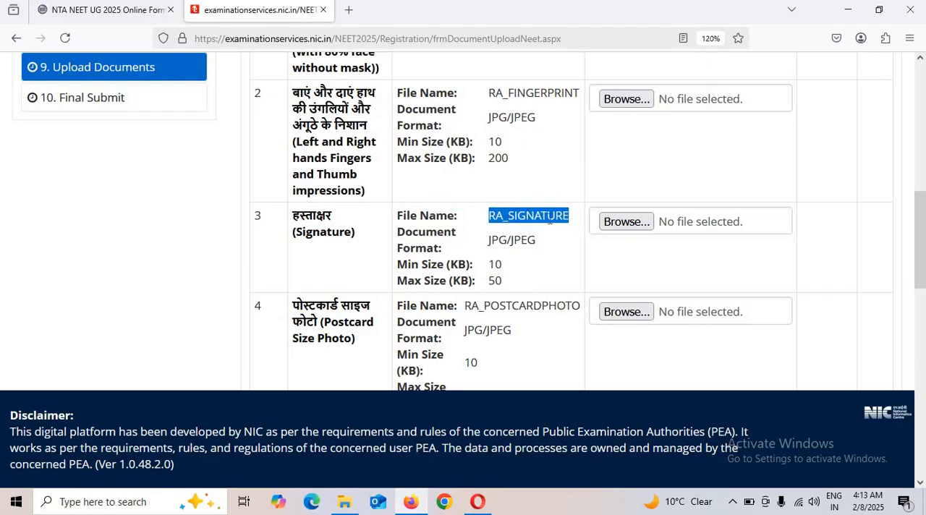
{"action": "left_click", "coordinate": [554, 222]}
{"action": "scroll", "coordinate": [555, 225], "scroll_direction": "up", "scroll_amount": 5}
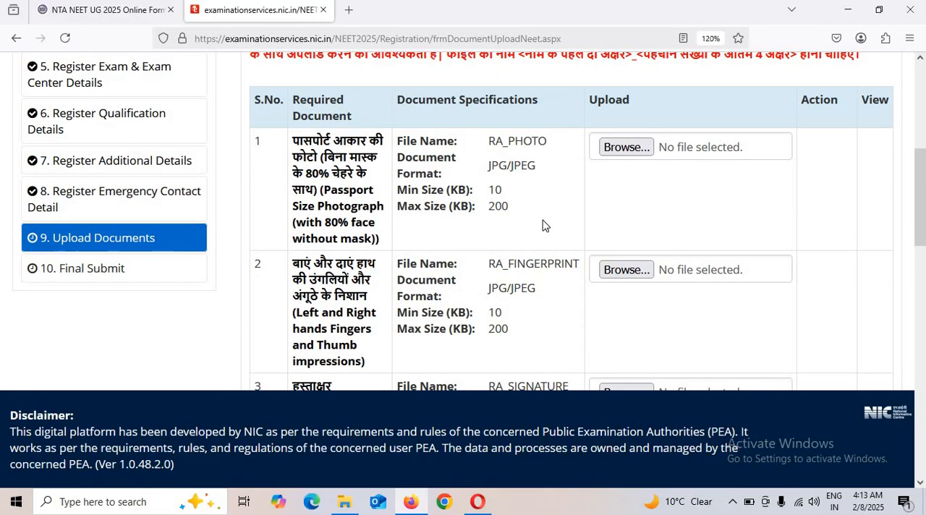
{"action": "left_click_drag", "start_coordinate": [489, 141], "coordinate": [560, 149]}
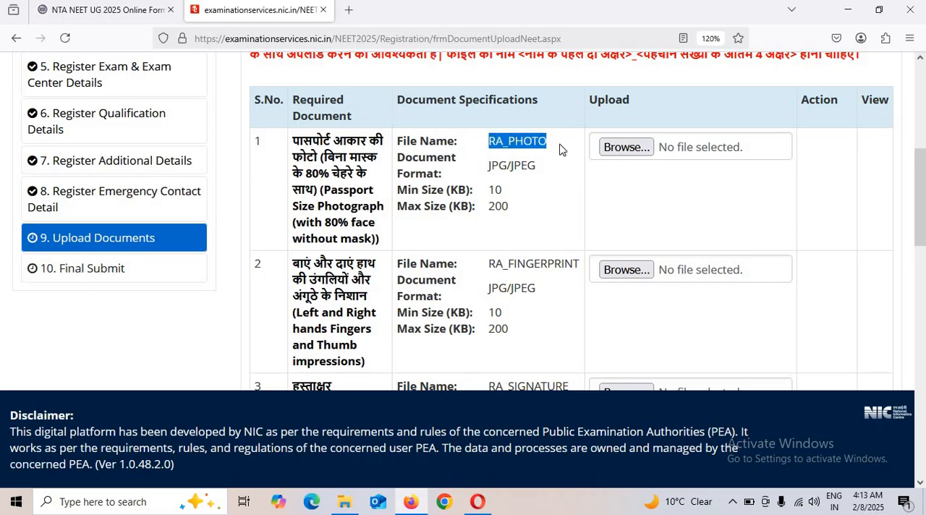
{"action": "left_click", "coordinate": [547, 148]}
{"action": "scroll", "coordinate": [554, 151], "scroll_direction": "down", "scroll_amount": 5}
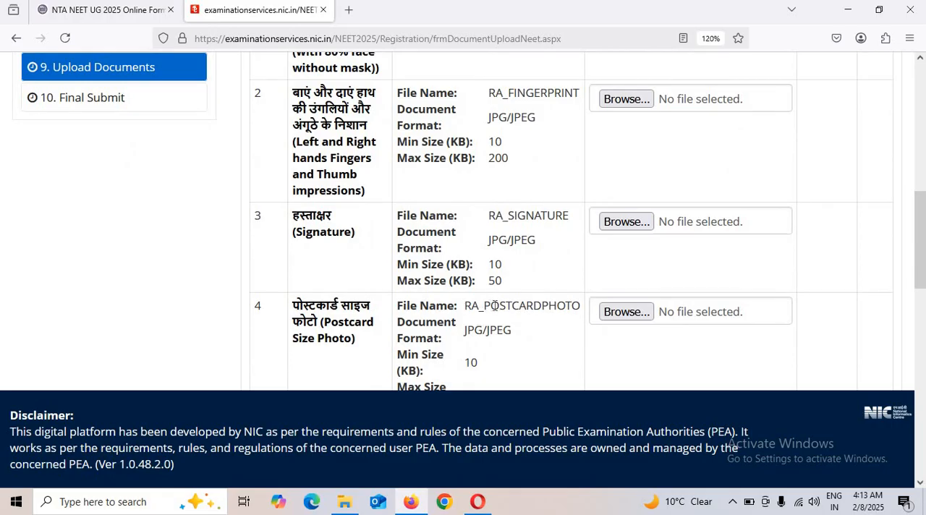
Review the file name, format and size specifications for the postcard size photo and category certificate uploads
{"action": "left_click_drag", "start_coordinate": [460, 305], "coordinate": [580, 306]}
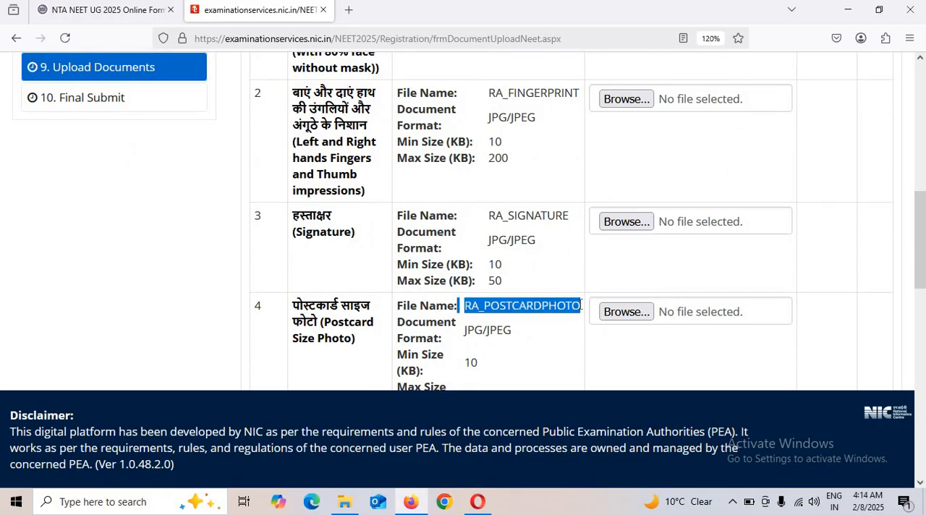
{"action": "left_click", "coordinate": [557, 317]}
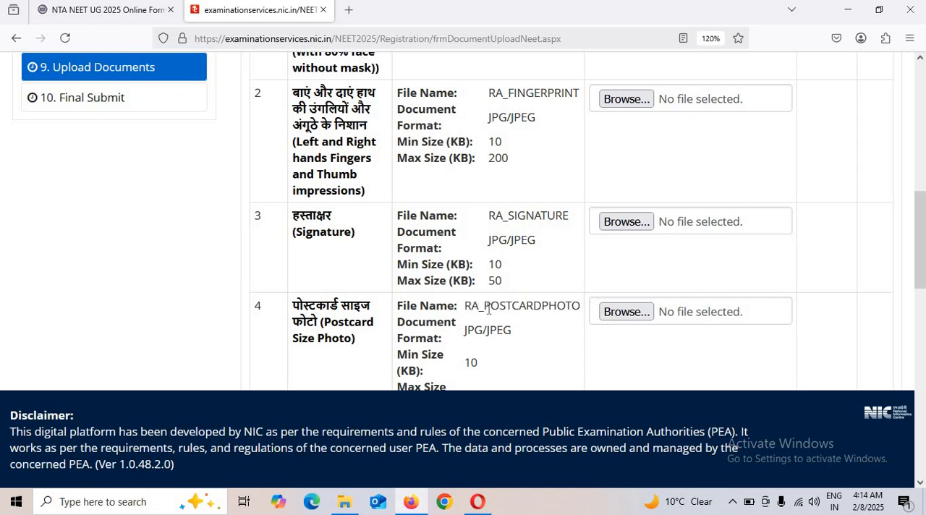
{"action": "left_click_drag", "start_coordinate": [489, 306], "coordinate": [547, 307]}
{"action": "left_click", "coordinate": [508, 321]}
{"action": "scroll", "coordinate": [567, 328], "scroll_direction": "down", "scroll_amount": 4}
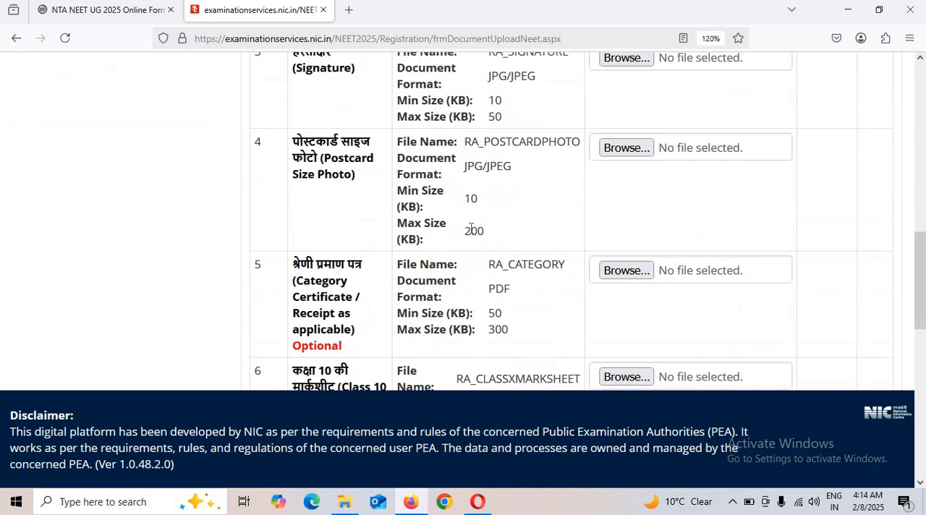
{"action": "left_click_drag", "start_coordinate": [467, 212], "coordinate": [496, 233]}
{"action": "left_click", "coordinate": [499, 233]}
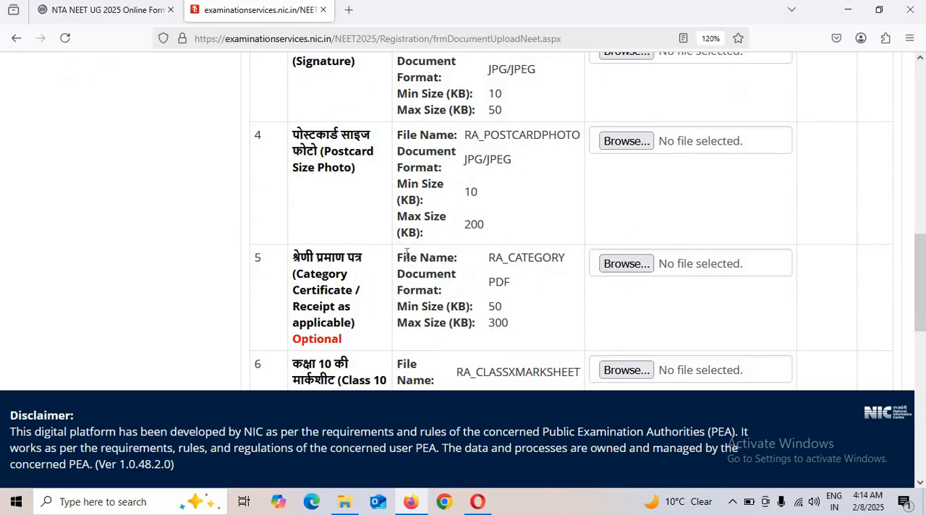
{"action": "left_click_drag", "start_coordinate": [491, 257], "coordinate": [559, 258]}
{"action": "left_click_drag", "start_coordinate": [487, 286], "coordinate": [514, 291]}
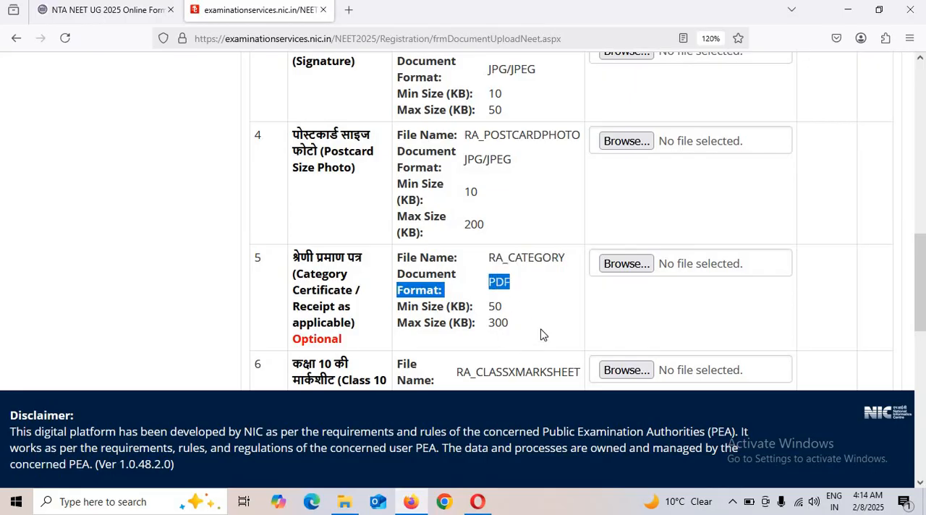
Review the file name, format and size specifications for the Class 10 marksheet and 10th certificate uploads
{"action": "scroll", "coordinate": [543, 325], "scroll_direction": "down", "scroll_amount": 2}
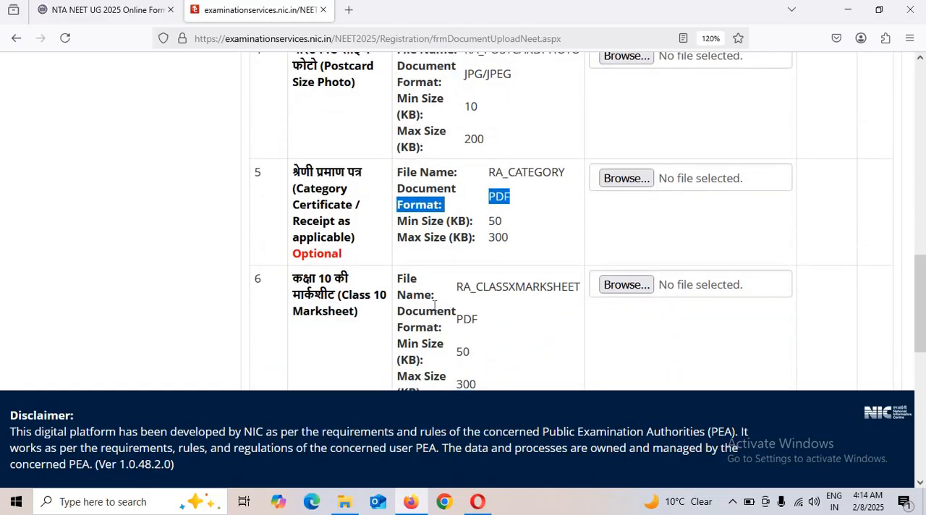
{"action": "left_click_drag", "start_coordinate": [286, 283], "coordinate": [310, 312]}
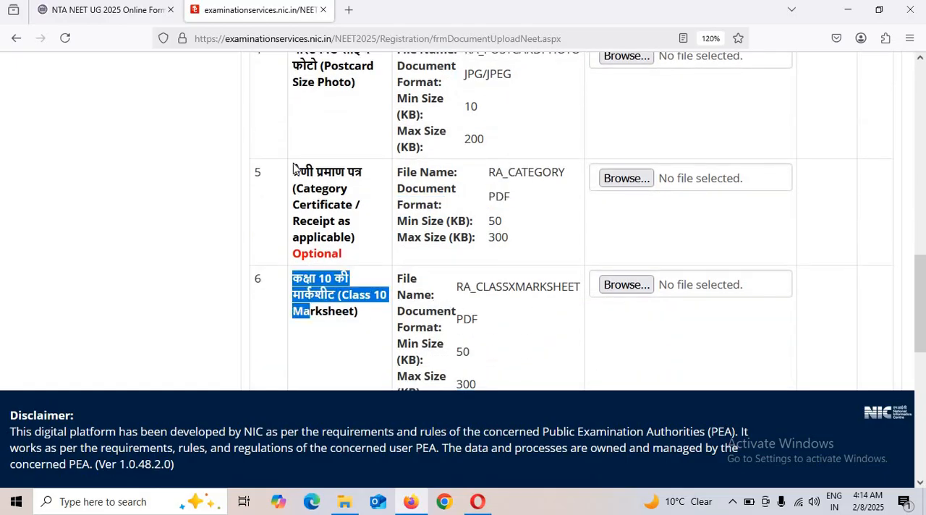
{"action": "left_click_drag", "start_coordinate": [288, 169], "coordinate": [589, 233]}
{"action": "left_click", "coordinate": [600, 230]}
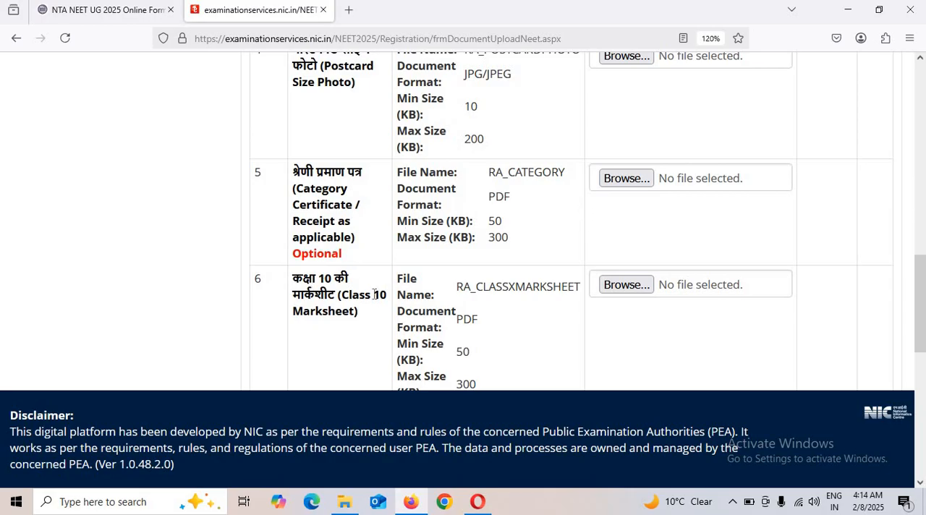
{"action": "scroll", "coordinate": [374, 293], "scroll_direction": "down", "scroll_amount": 2}
{"action": "left_click_drag", "start_coordinate": [457, 203], "coordinate": [571, 203]}
{"action": "left_click", "coordinate": [562, 222]}
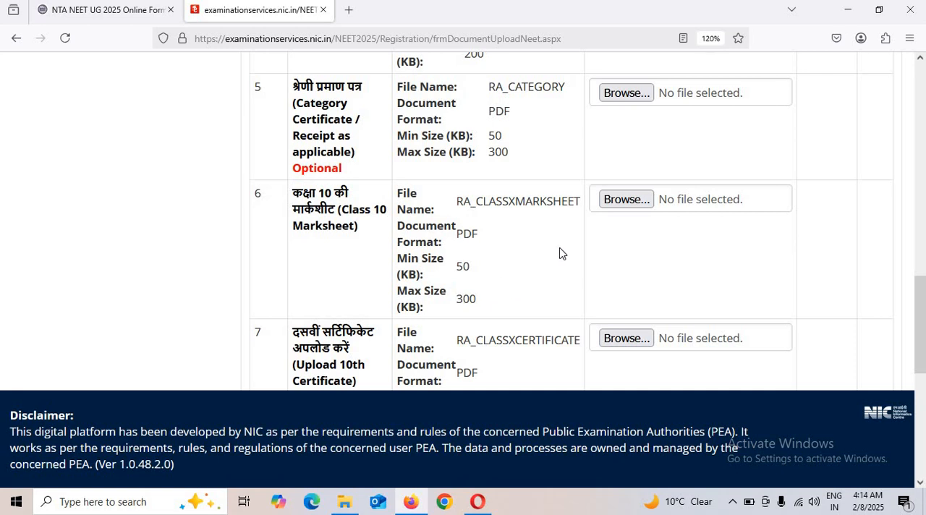
{"action": "scroll", "coordinate": [434, 253], "scroll_direction": "down", "scroll_amount": 3}
{"action": "left_click_drag", "start_coordinate": [312, 174], "coordinate": [336, 210]}
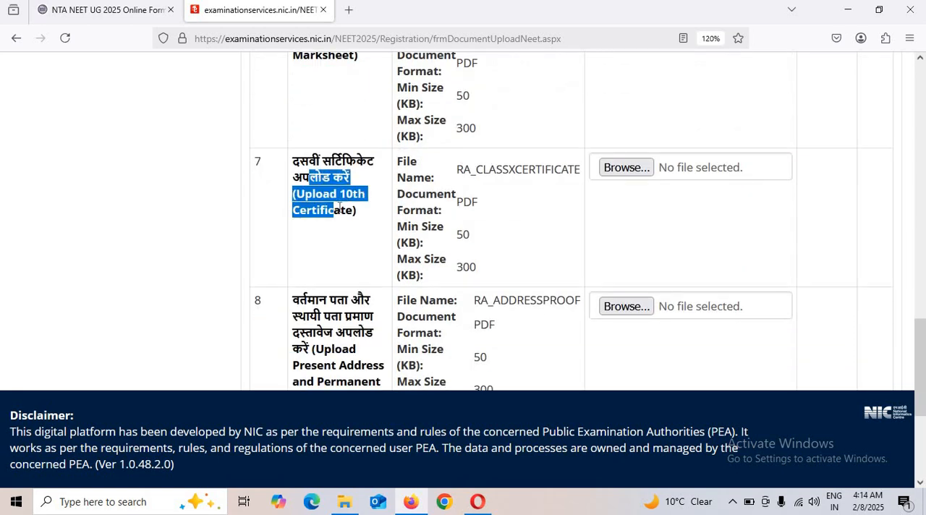
{"action": "left_click", "coordinate": [367, 218]}
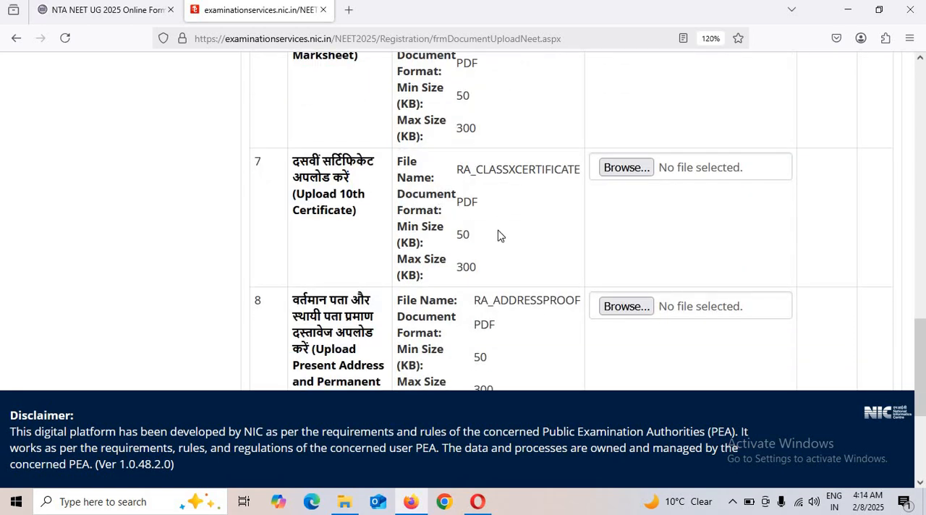
Review the file name, format and size specifications for the address proof and identity proof uploads
{"action": "scroll", "coordinate": [498, 246], "scroll_direction": "down", "scroll_amount": 2}
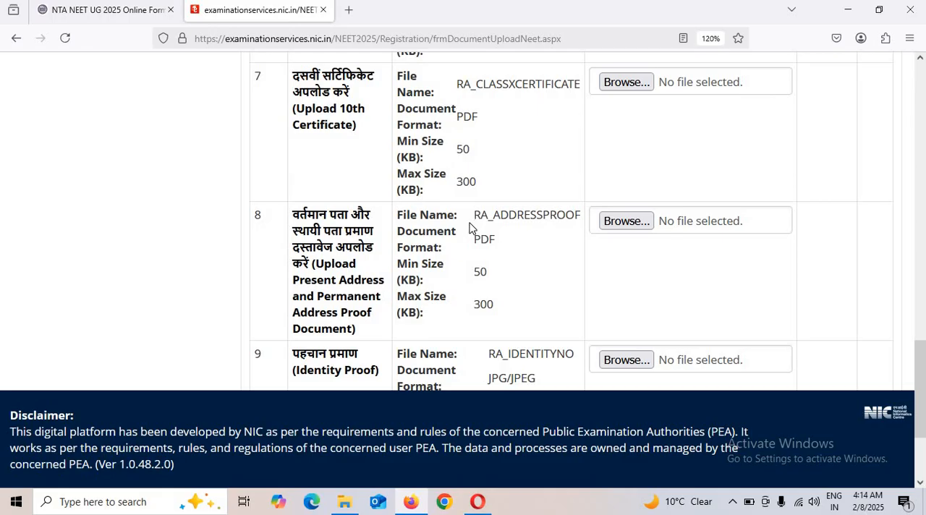
{"action": "left_click_drag", "start_coordinate": [469, 228], "coordinate": [550, 285]}
{"action": "left_click", "coordinate": [633, 251]}
{"action": "scroll", "coordinate": [548, 250], "scroll_direction": "down", "scroll_amount": 4}
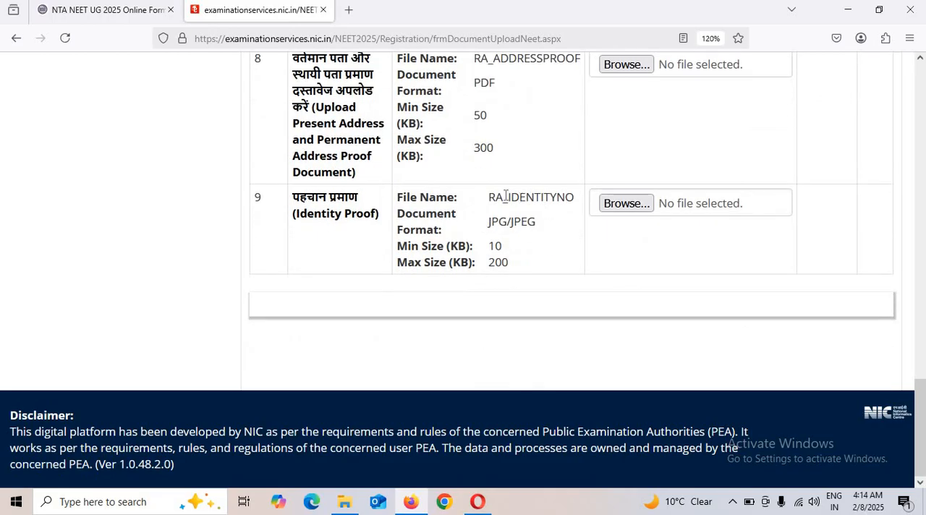
{"action": "left_click_drag", "start_coordinate": [488, 207], "coordinate": [577, 230]}
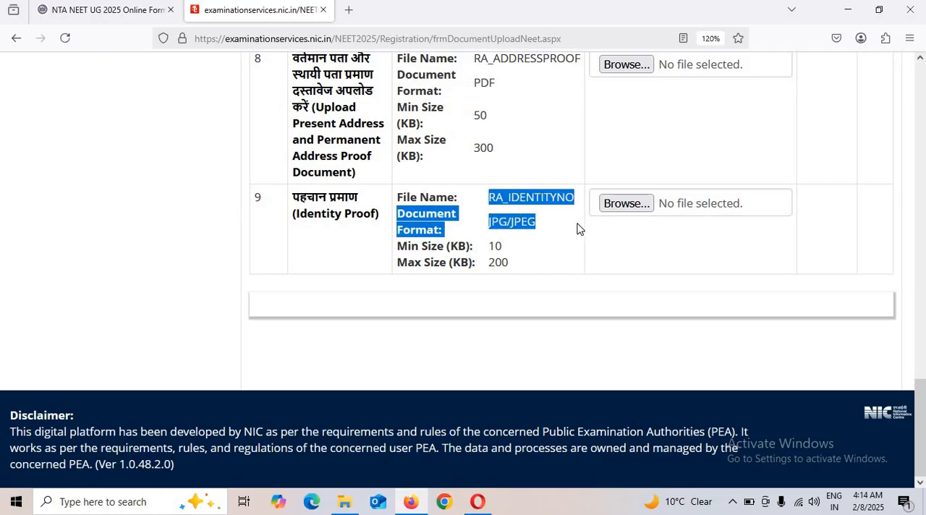
{"action": "left_click", "coordinate": [505, 209]}
{"action": "left_click_drag", "start_coordinate": [492, 204], "coordinate": [576, 220]}
{"action": "left_click", "coordinate": [576, 220]}
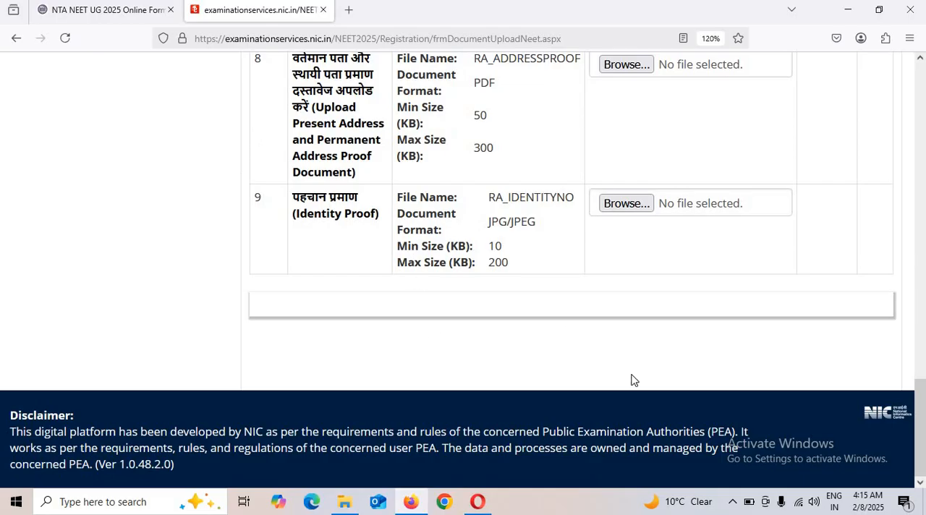
{"action": "scroll", "coordinate": [724, 362], "scroll_direction": "up", "scroll_amount": 15}
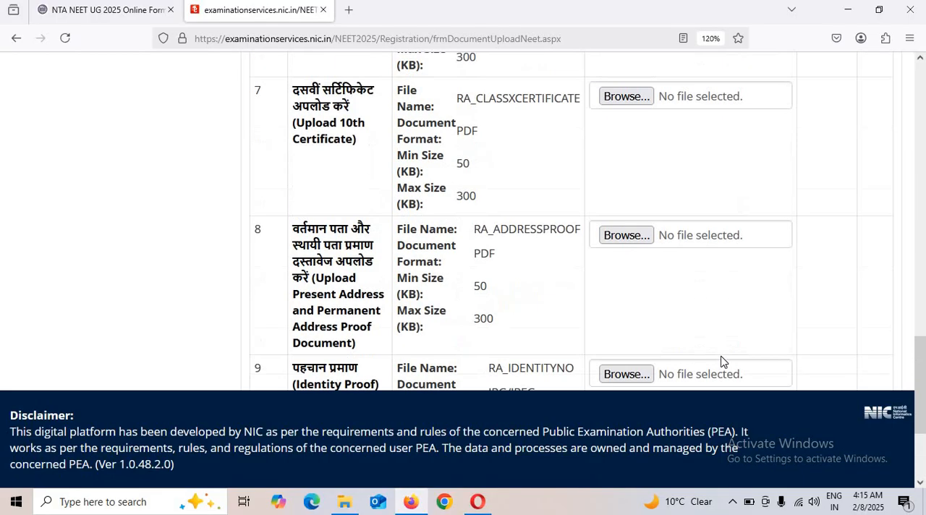
{"action": "scroll", "coordinate": [724, 362], "scroll_direction": "up", "scroll_amount": 10}
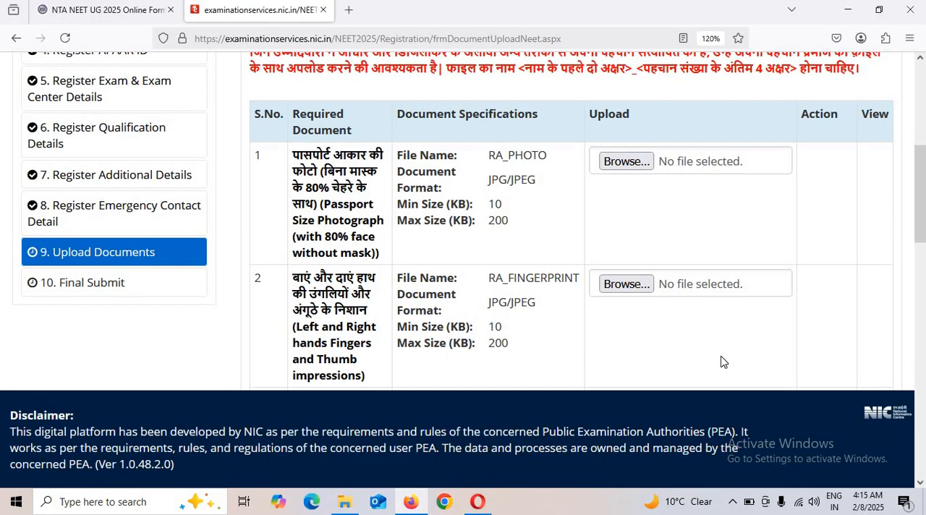
{"action": "scroll", "coordinate": [724, 362], "scroll_direction": "down", "scroll_amount": 4}
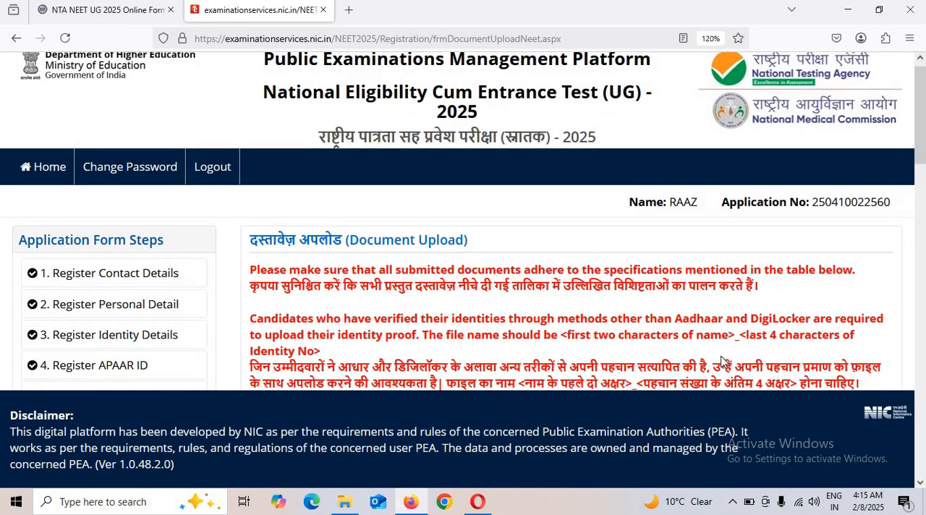